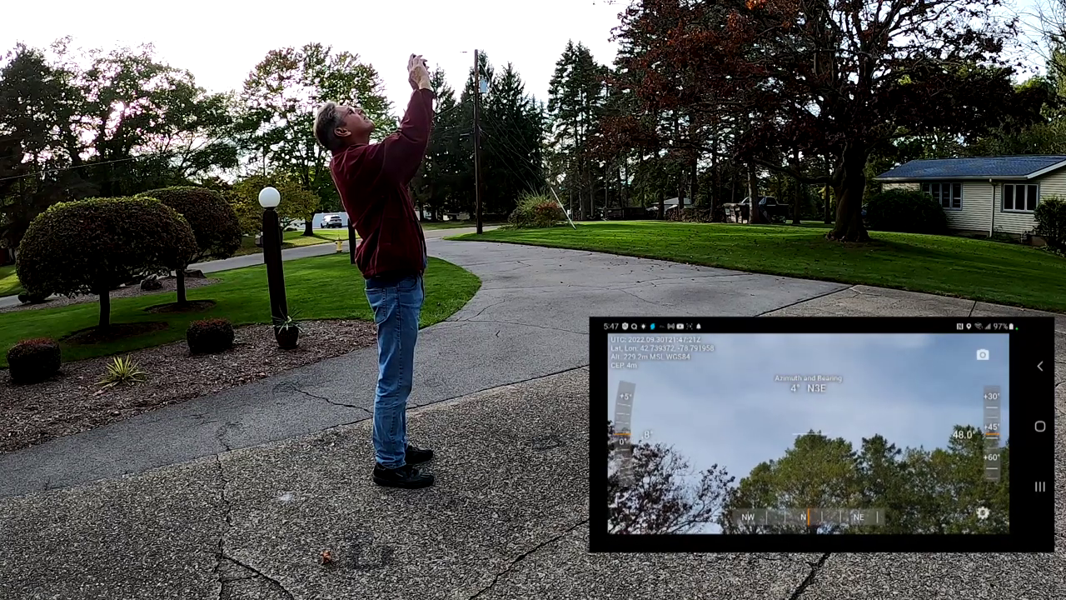
Photograph the treetop horizon with Dioptra's shutter at the current bearing.
left_click(989, 349)
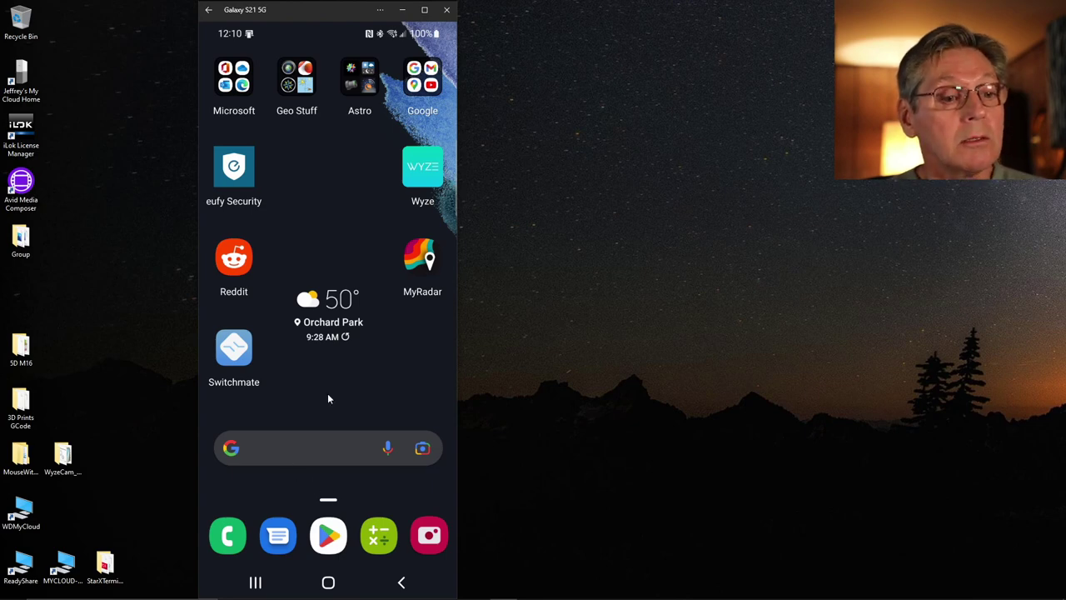
Open My Files from the app drawer and show the Images › Dioptra album of 19 photos.
left_click_drag(334, 381, 308, 257)
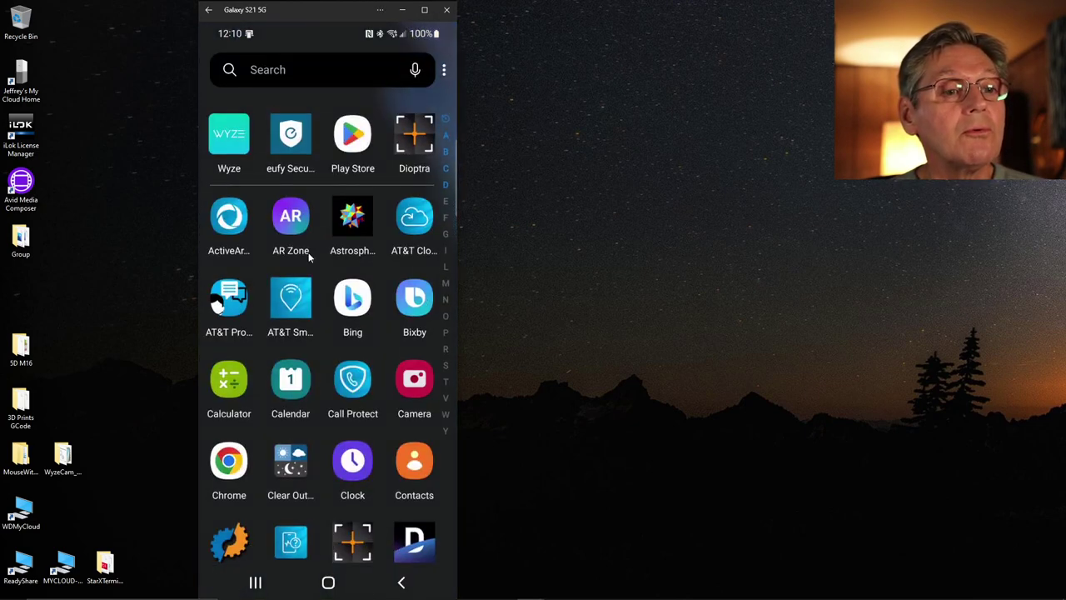
scroll(309, 314, "down", 5)
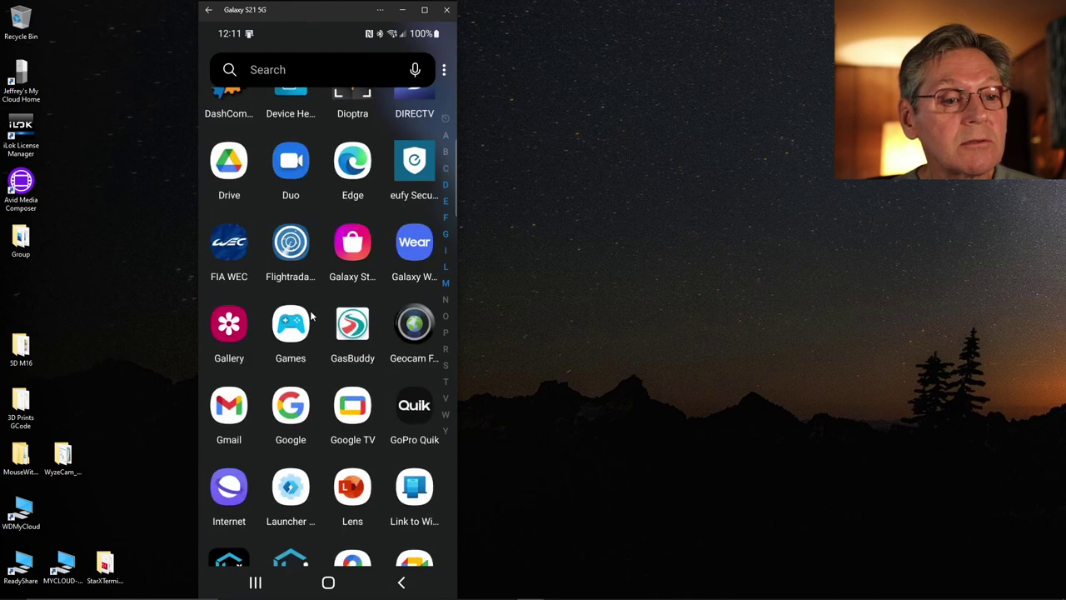
scroll(311, 317, "down", 6)
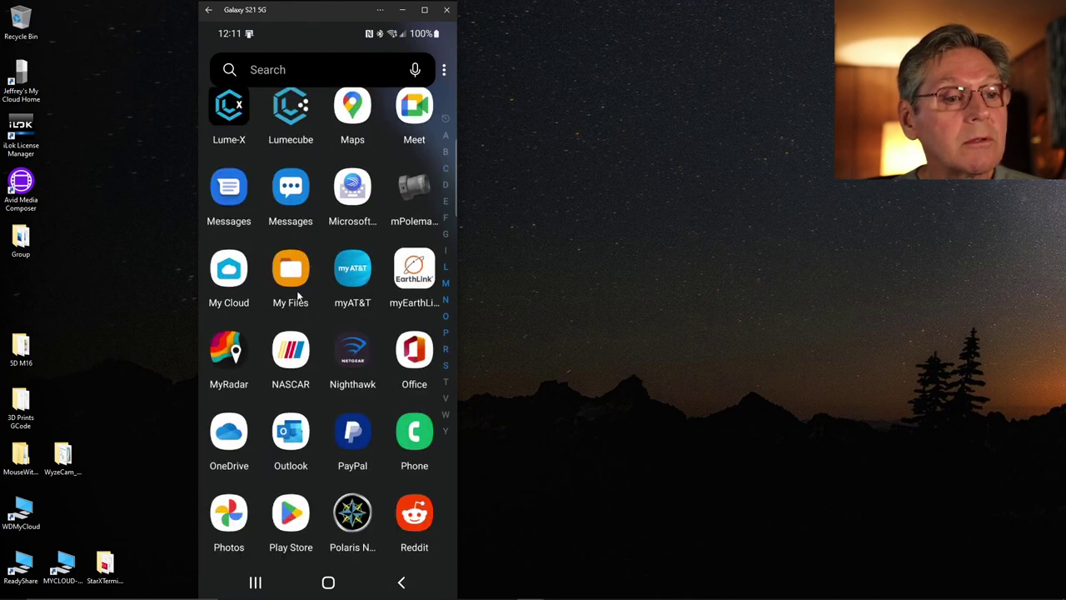
left_click(290, 271)
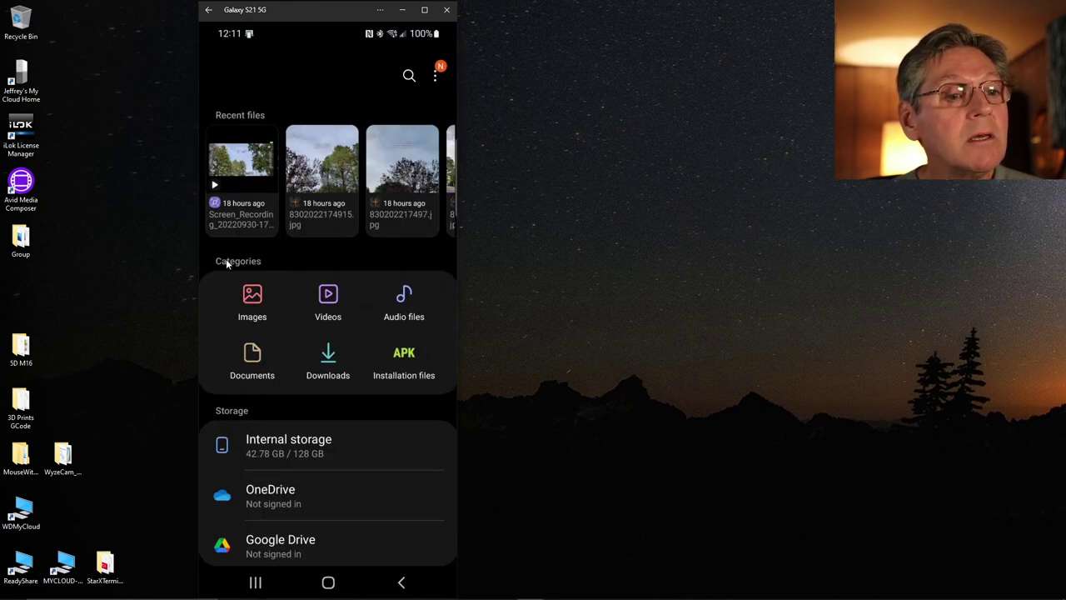
left_click(255, 299)
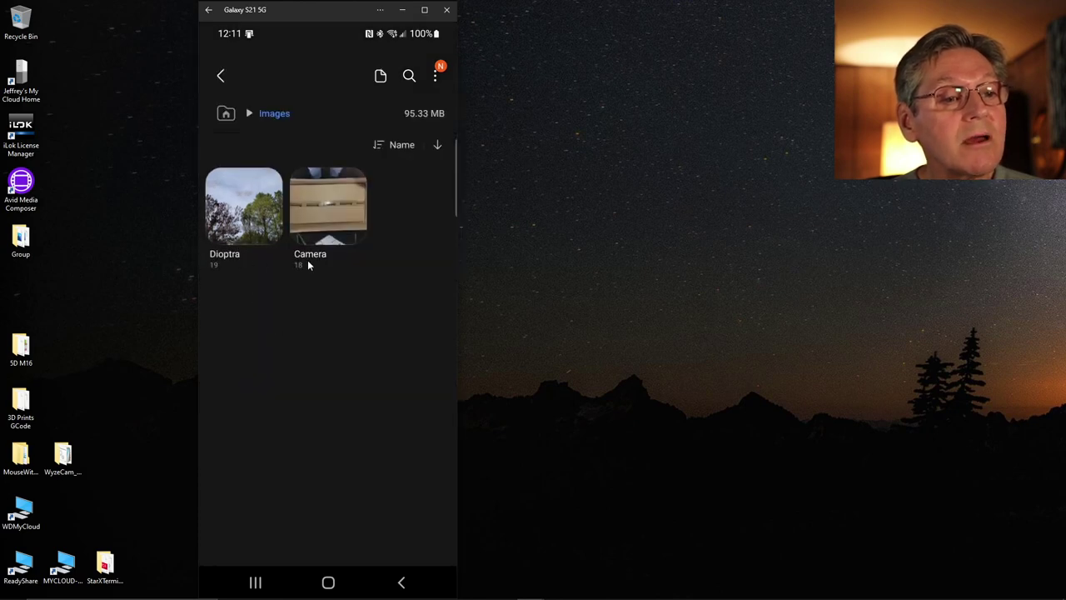
left_click(234, 208)
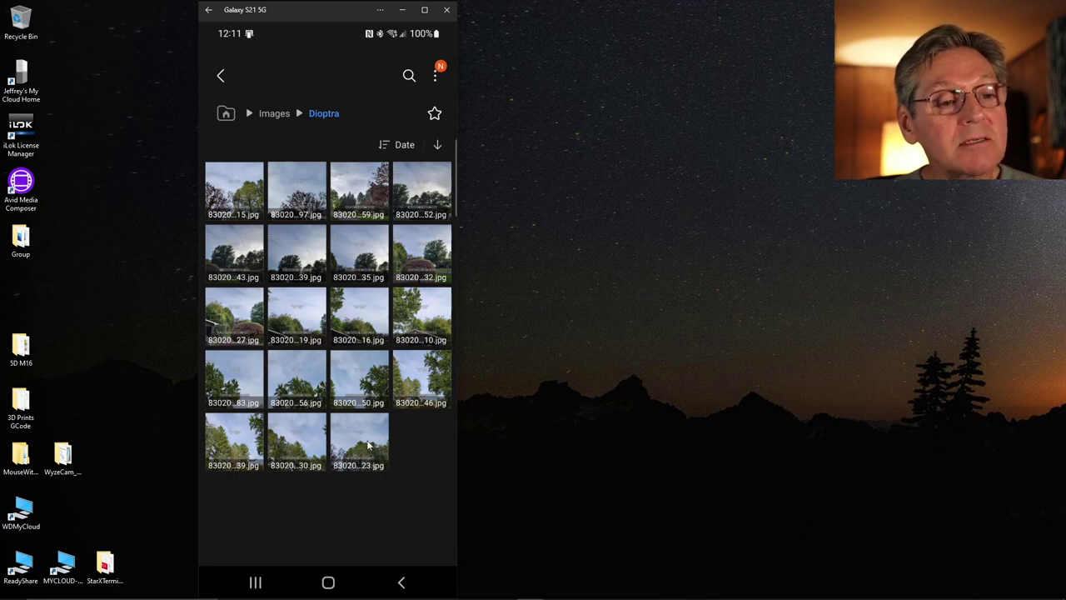
Open the last Dioptra thumbnail (…23.jpg) full-screen.
left_click(368, 444)
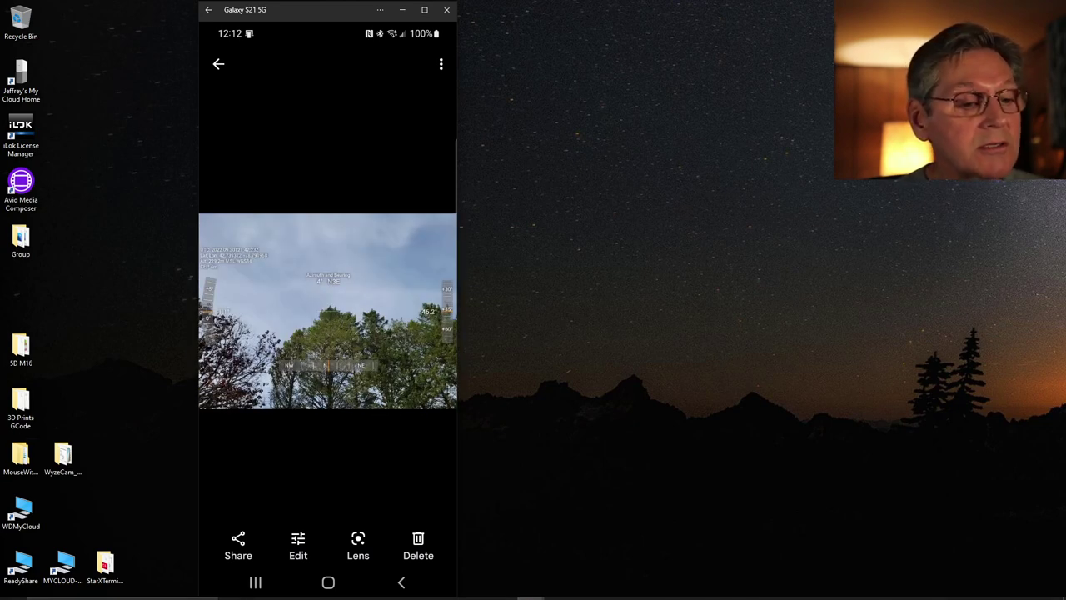
Launch a blank Notepad note, narrow its window, and place it beside Phone Link.
mouse_move(66, 594)
left_click(83, 589)
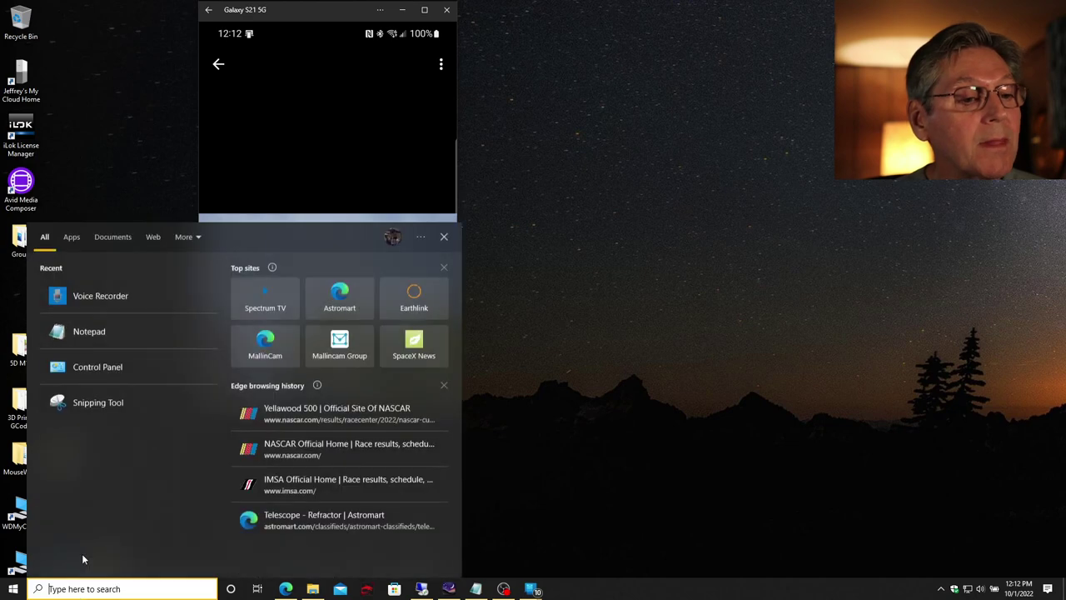
left_click(93, 333)
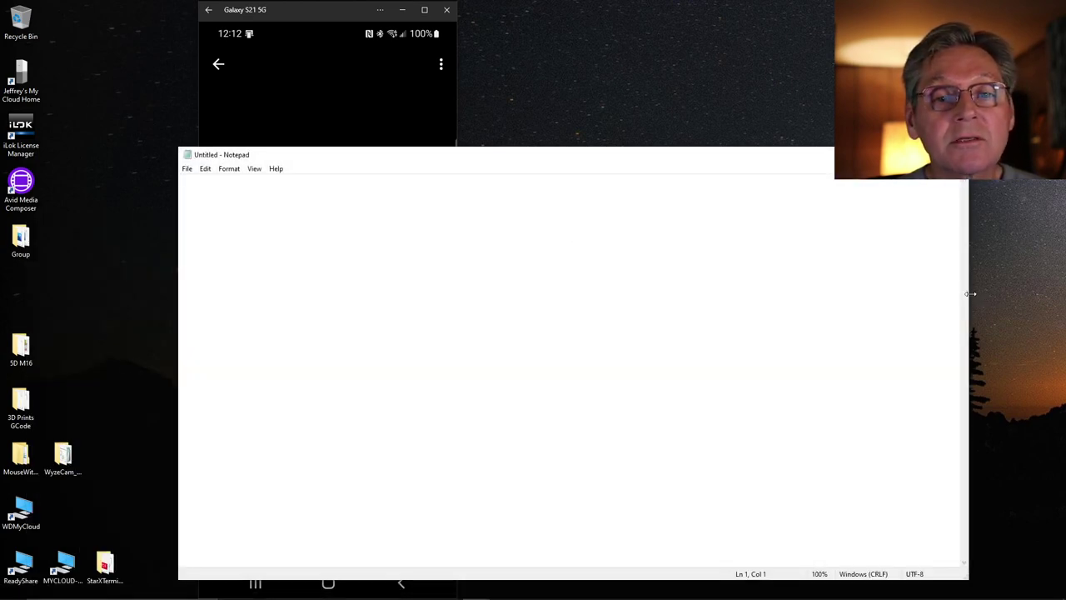
left_click_drag(970, 293, 690, 282)
left_click_drag(414, 156, 754, 93)
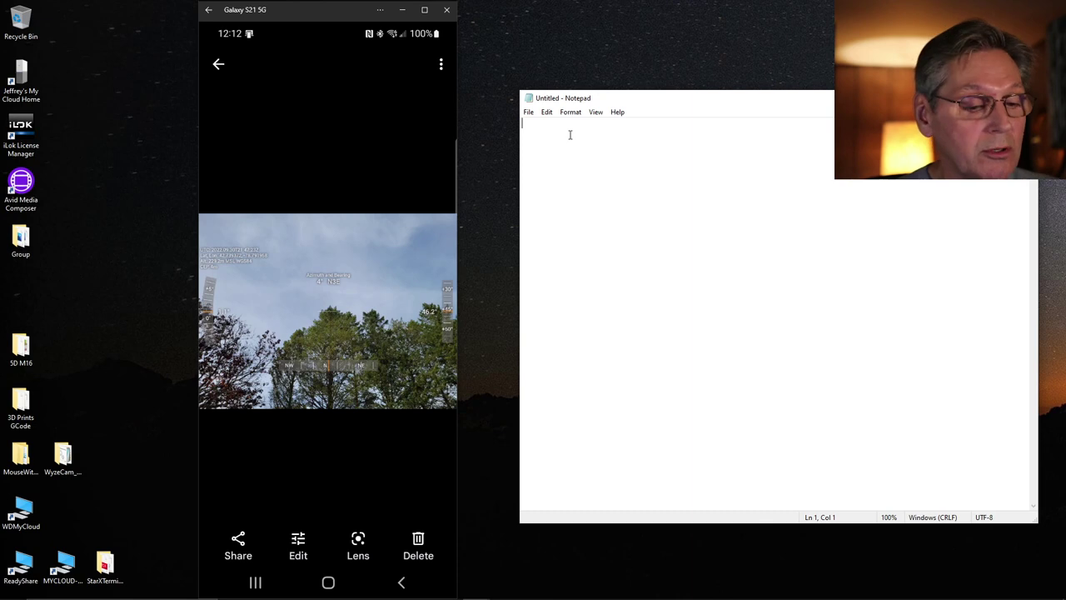
Enter the first reading, '4 46', in Notepad from the Dioptra photo.
type("4")
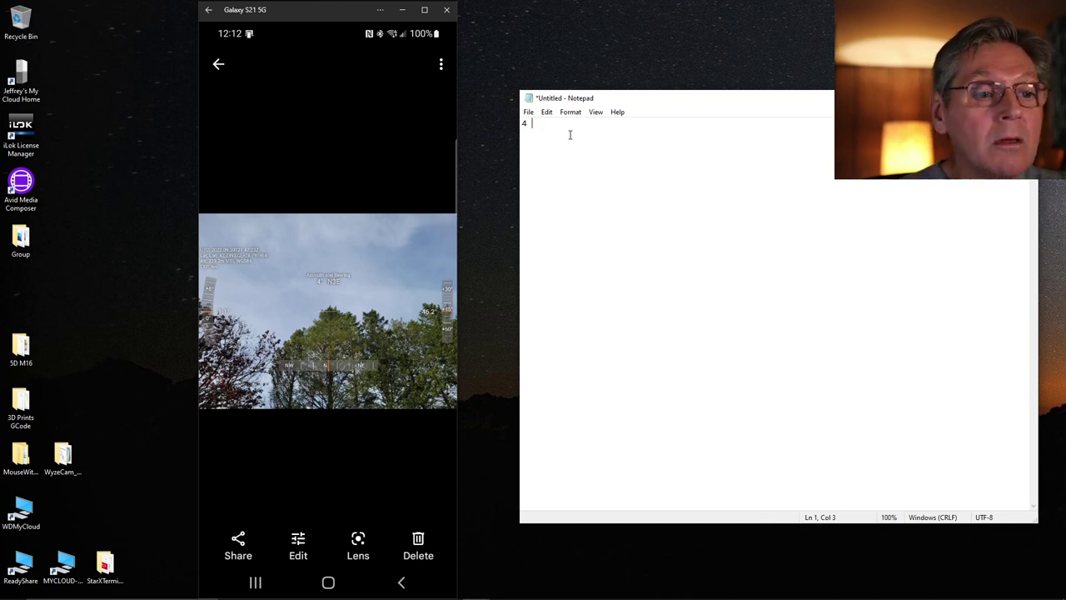
type("46")
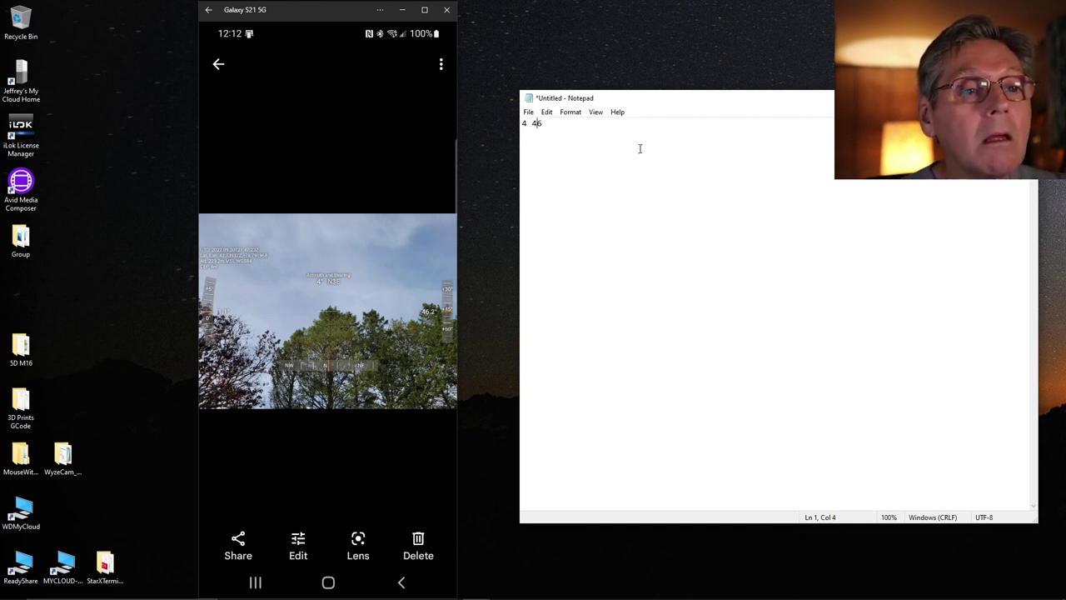
left_click(402, 163)
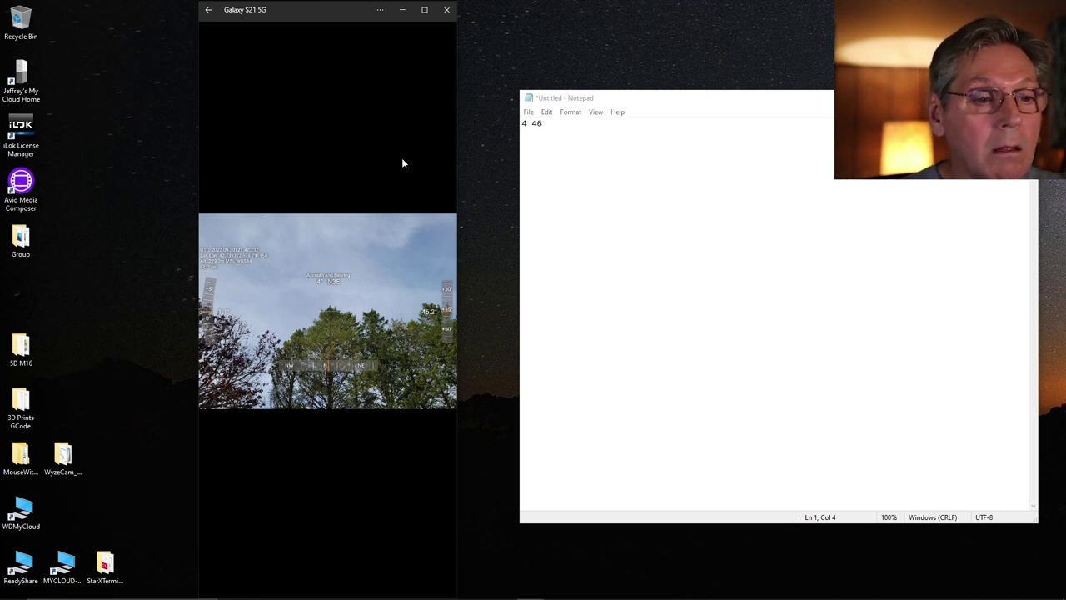
left_click(225, 153)
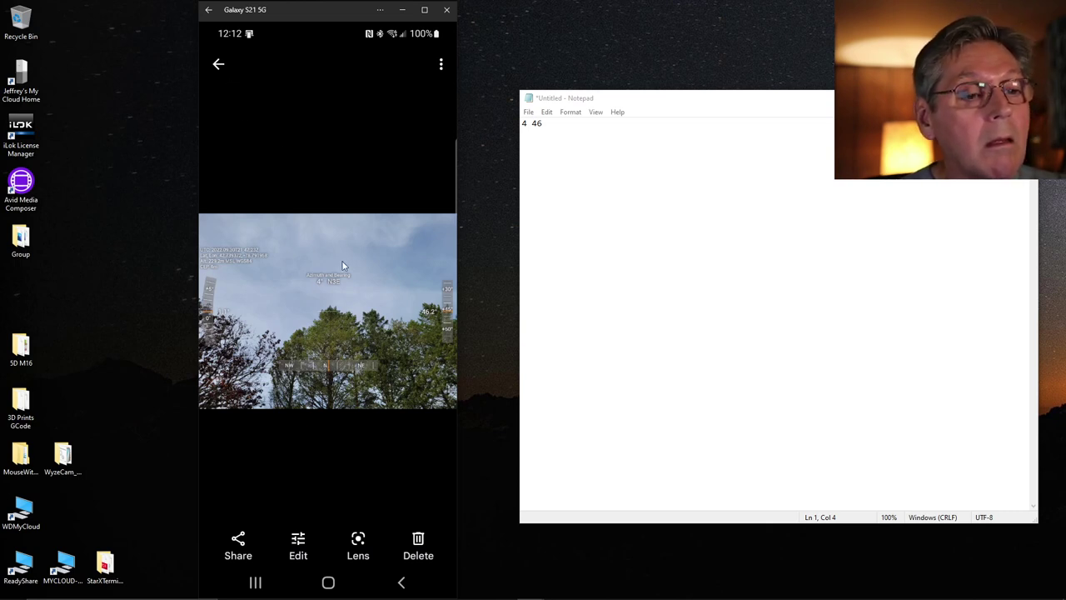
left_click(218, 65)
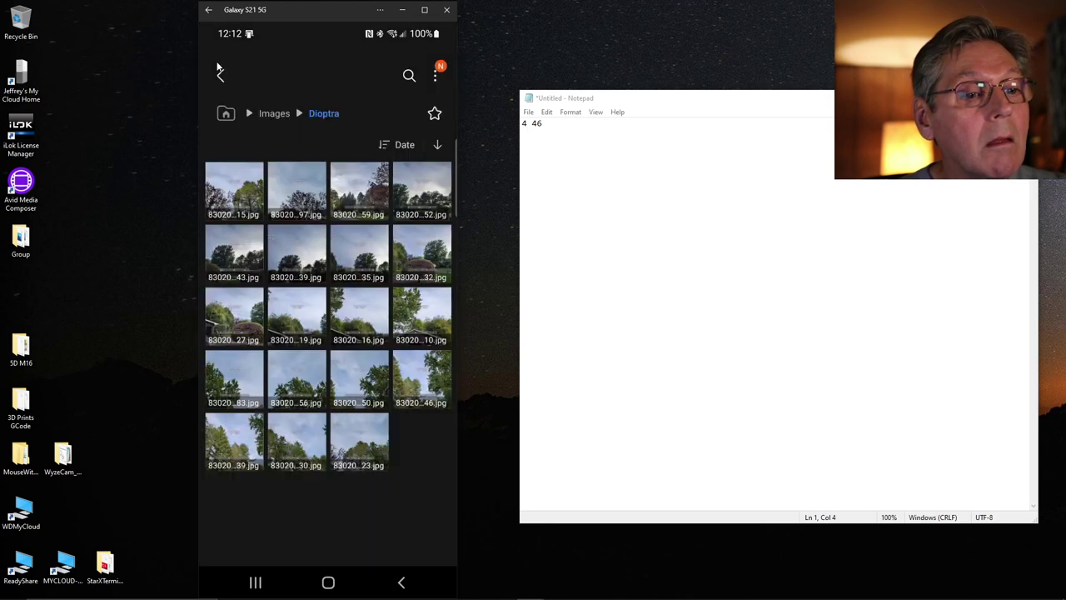
Read the phone photos and type 42 42, 68 29 and 84 29 into Notepad.
left_click(341, 425)
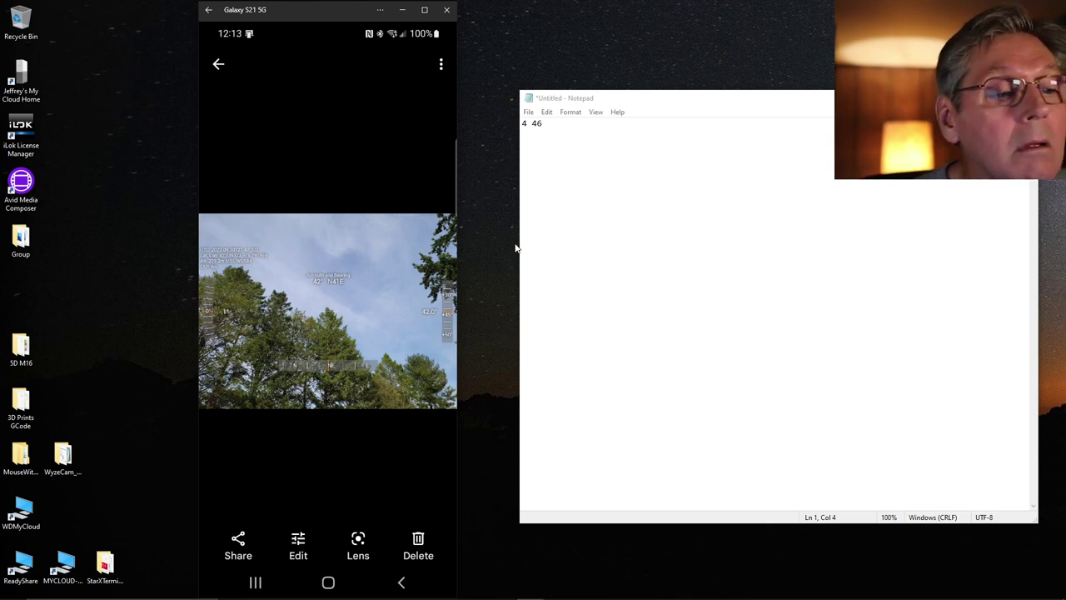
left_click(523, 141)
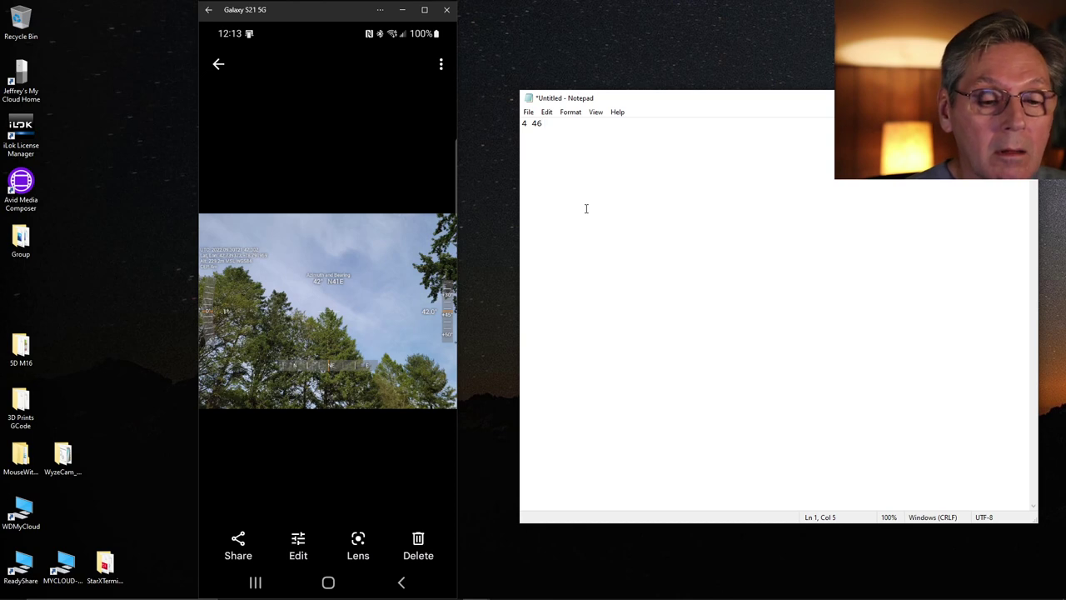
type("42")
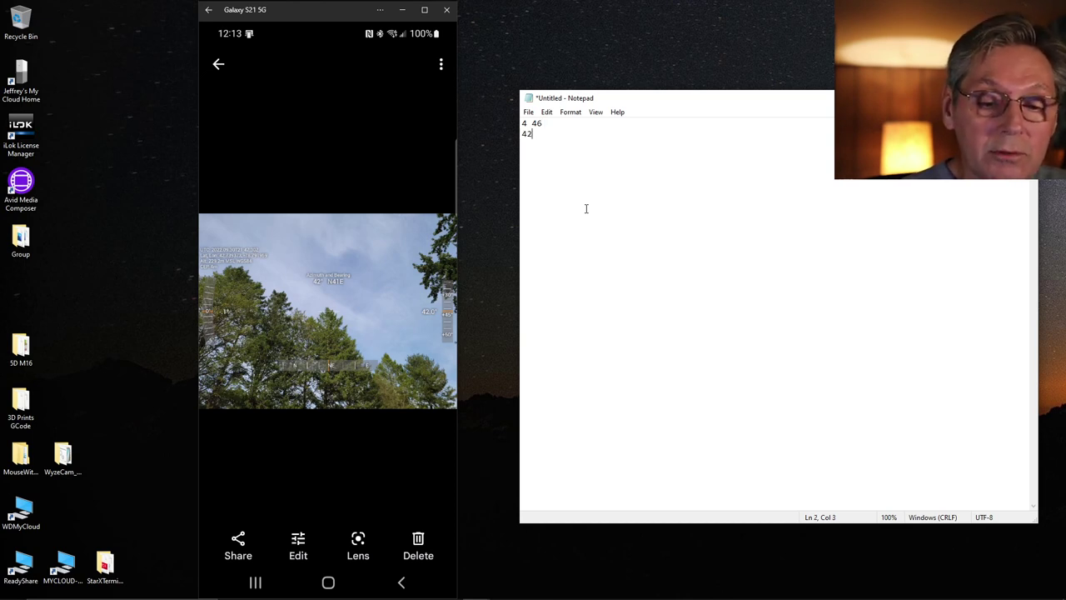
type(" 42")
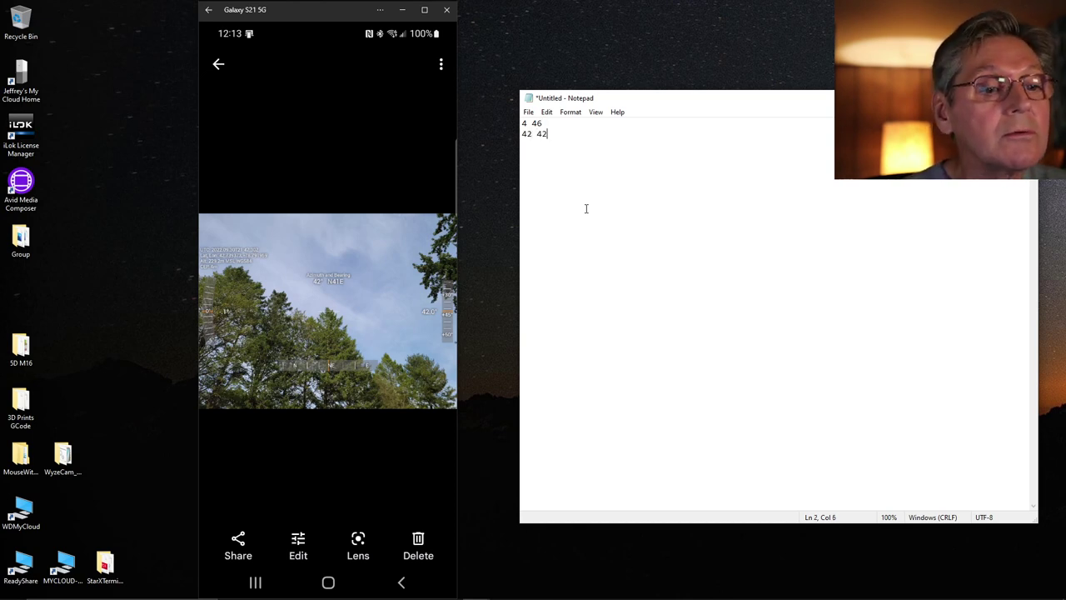
left_click(304, 145)
left_click(303, 142)
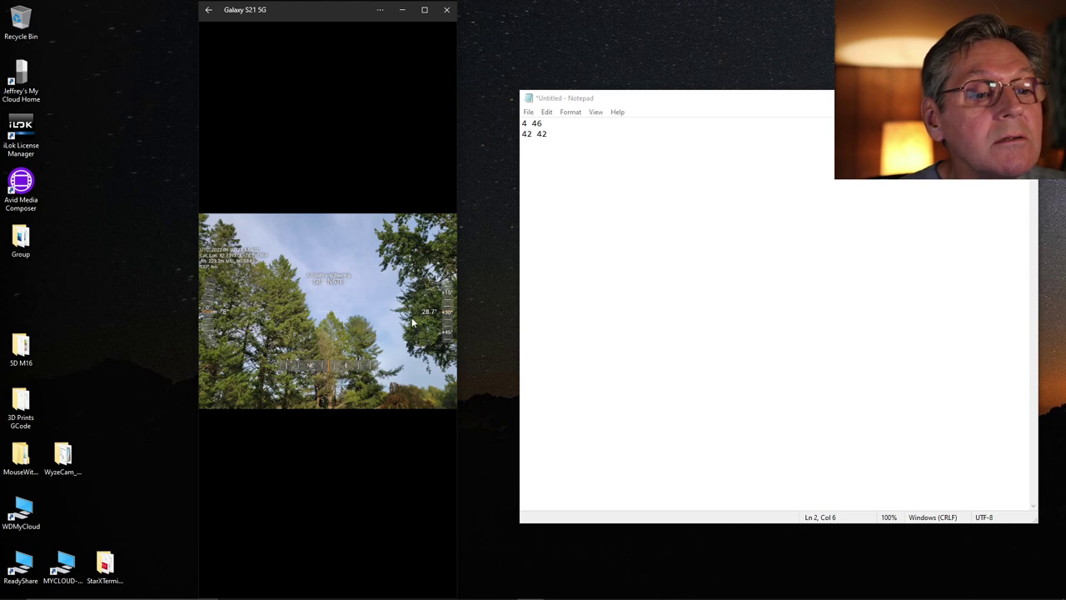
left_click(558, 138)
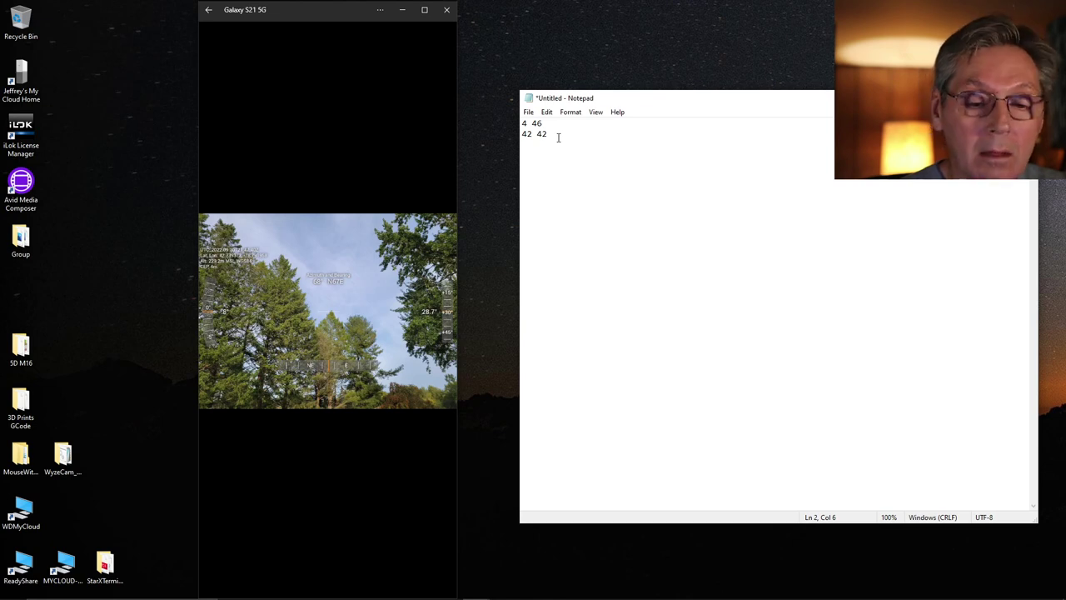
type("6")
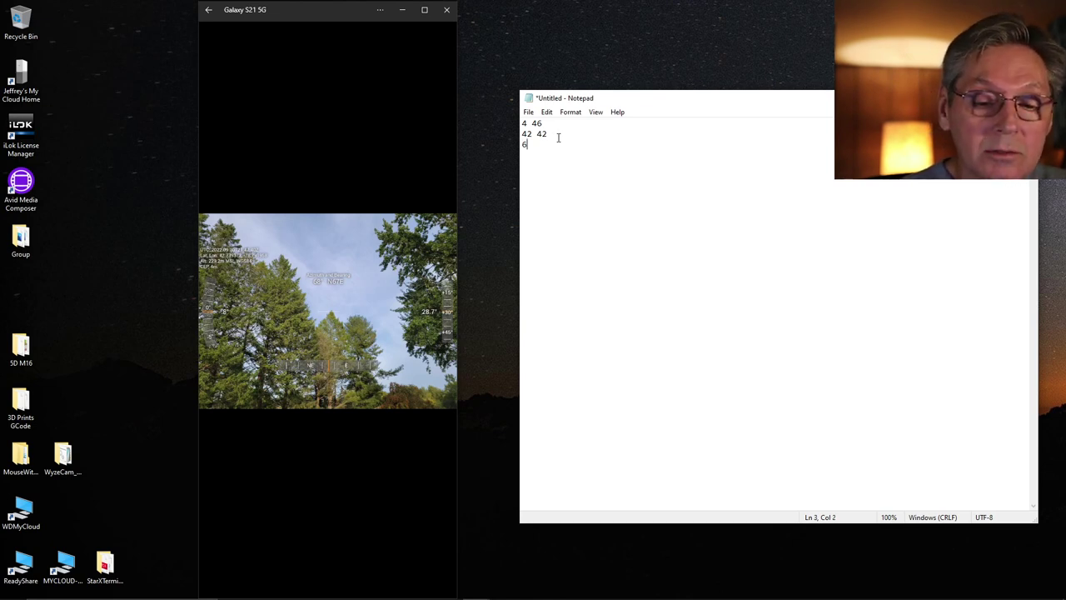
type("8 29")
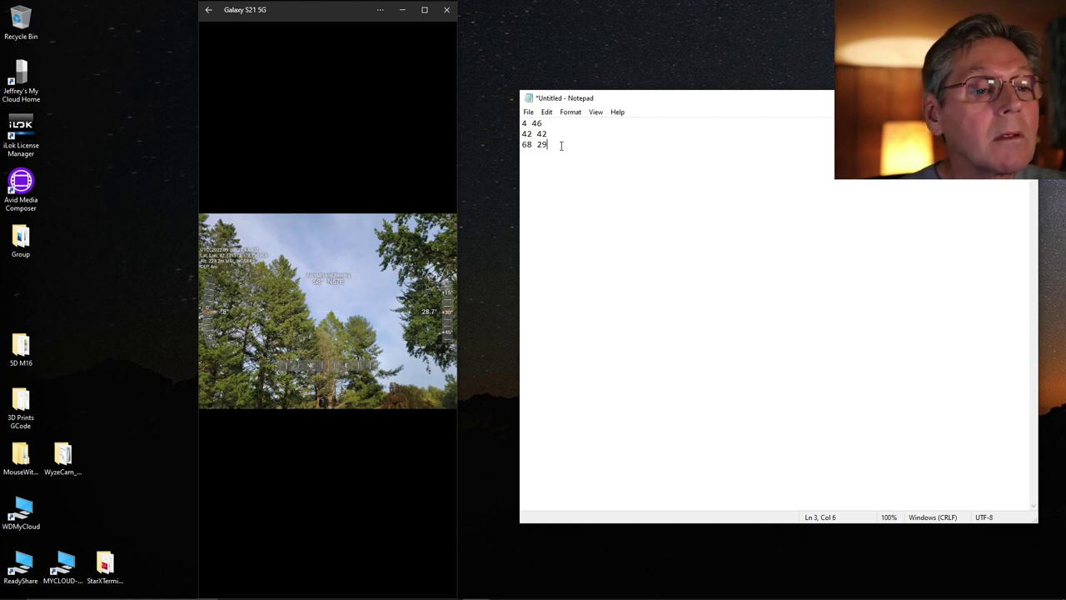
left_click(357, 130)
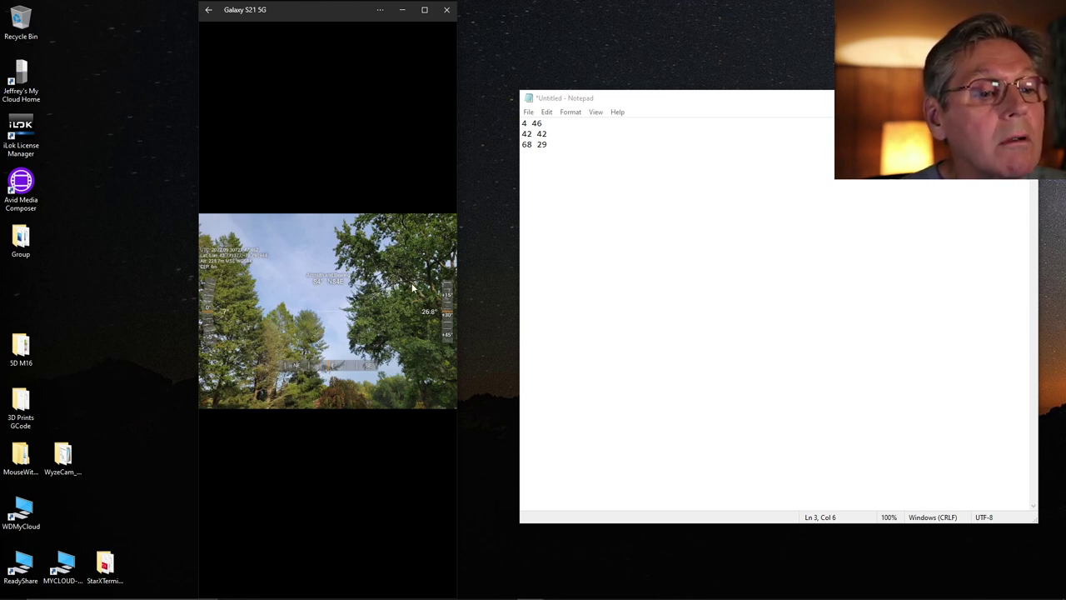
left_click(553, 147)
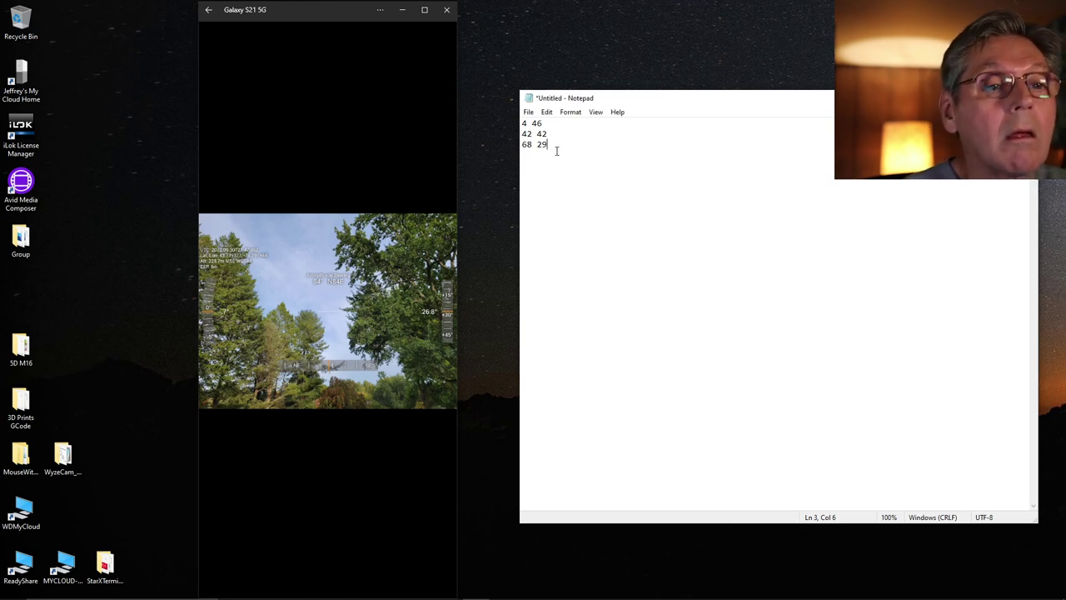
type("84")
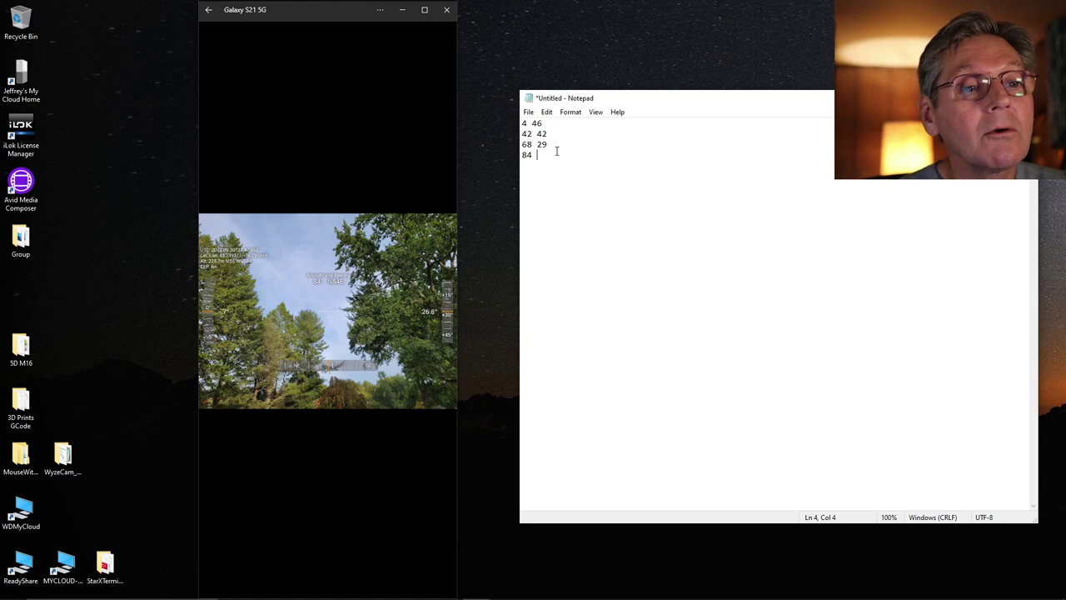
type("29")
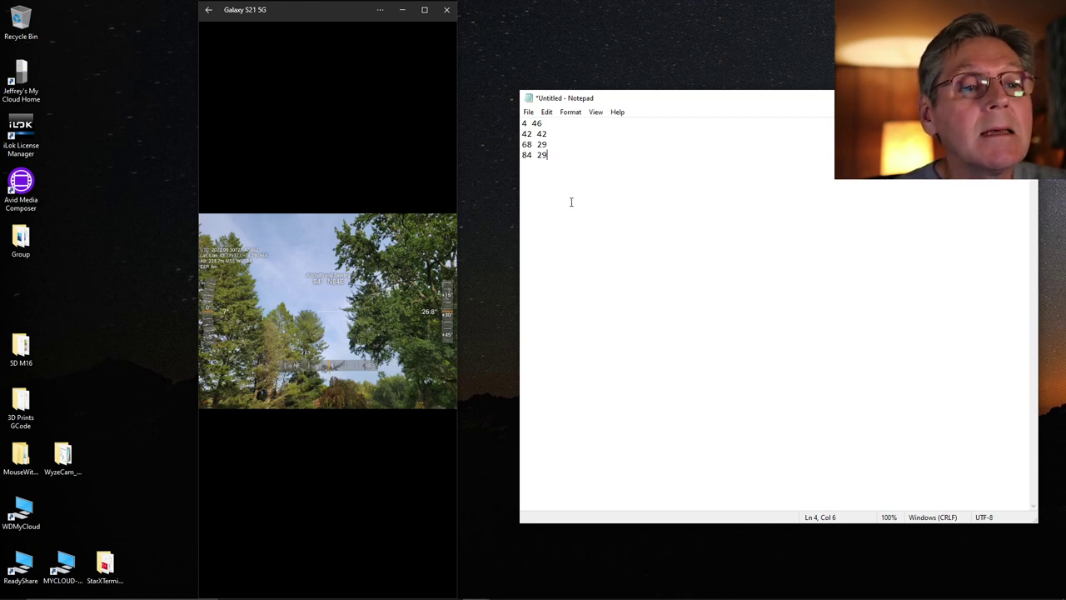
Add 81 48 as line five and correct line four from 84 29 to 80 29.
left_click(350, 160)
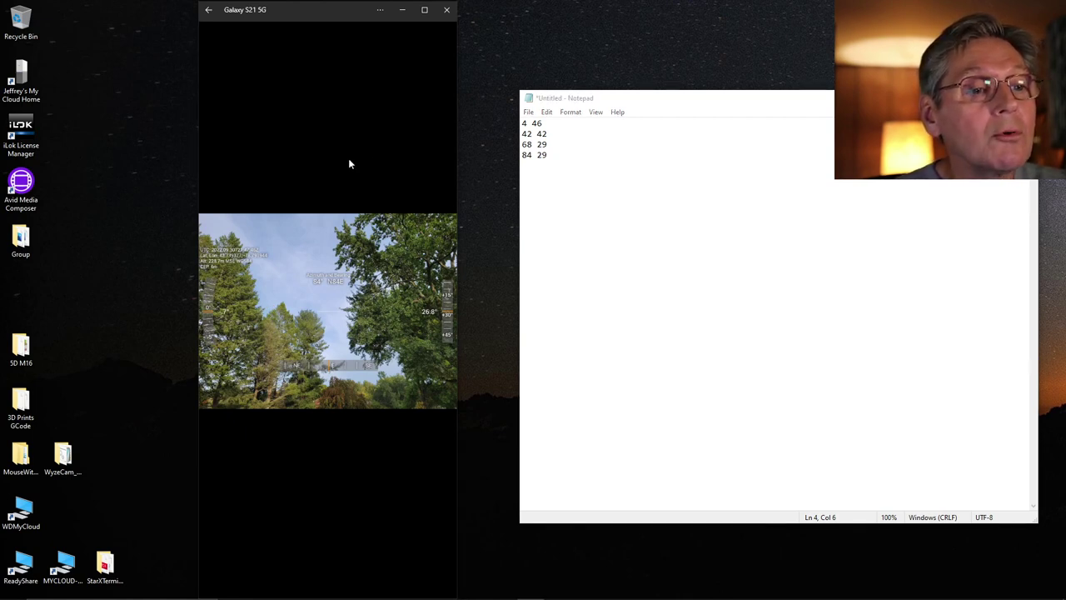
left_click(348, 163)
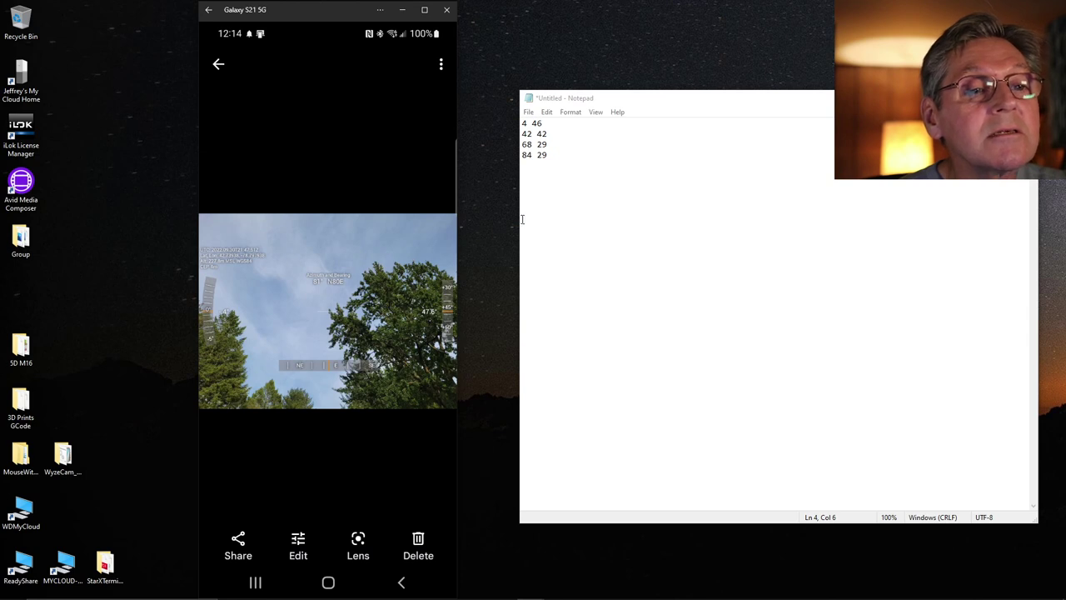
left_click(555, 156)
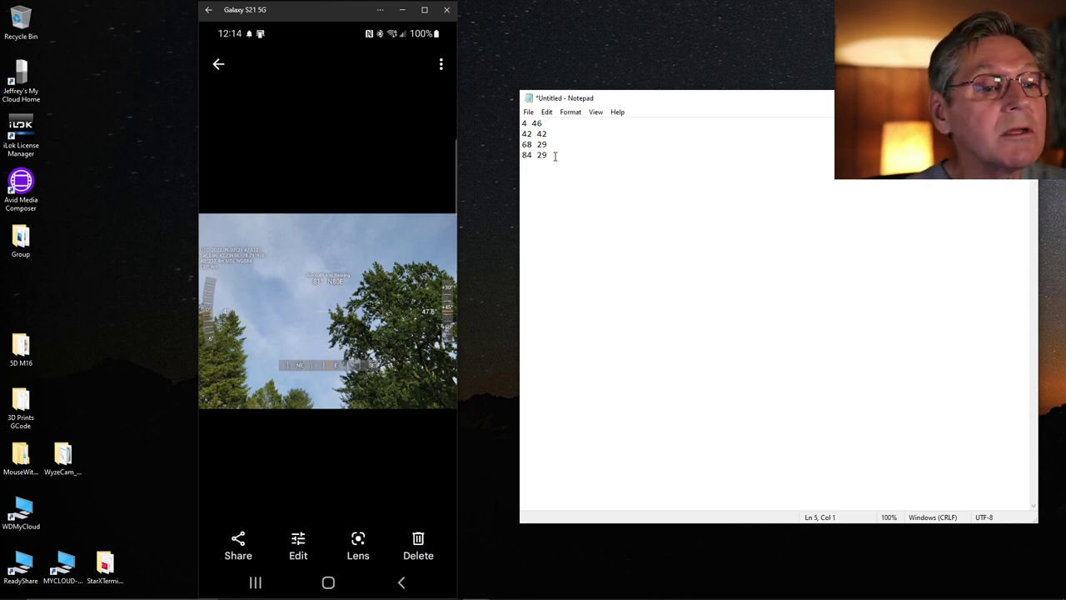
type("81")
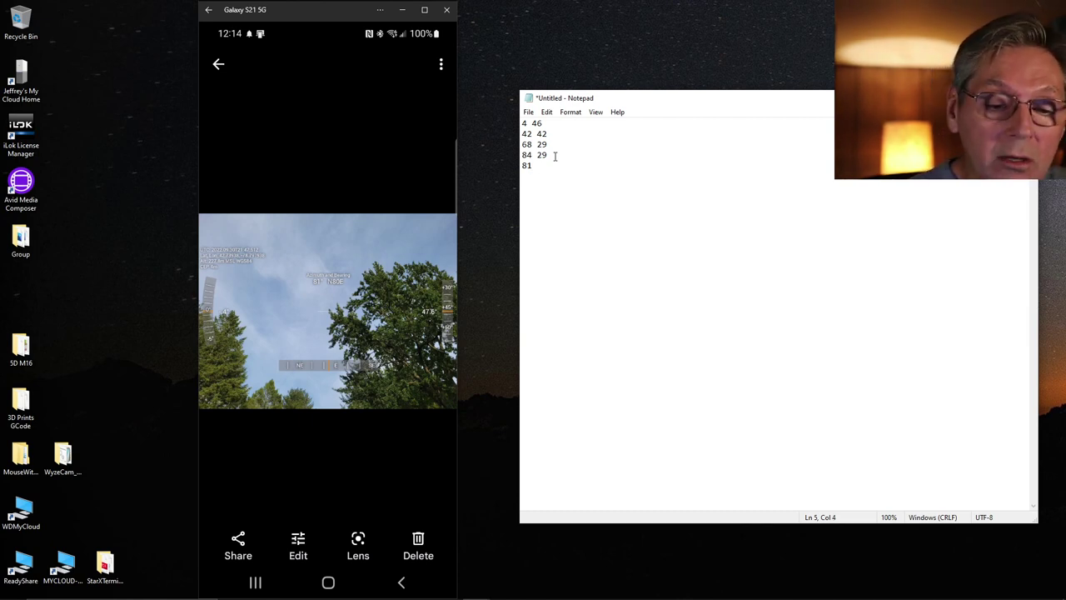
type(" 48")
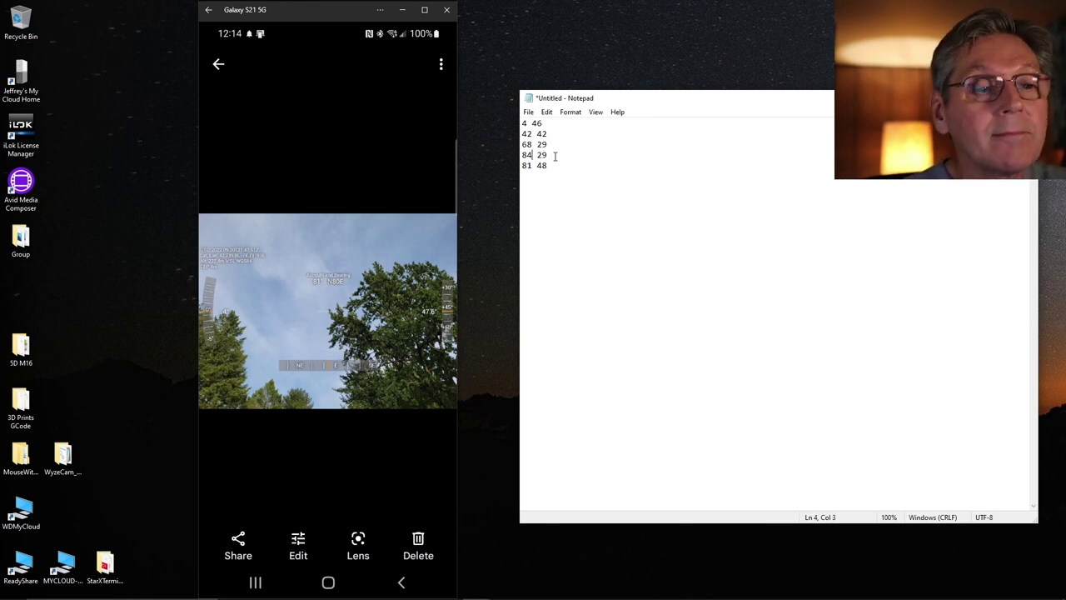
key("BackSpace")
type("0")
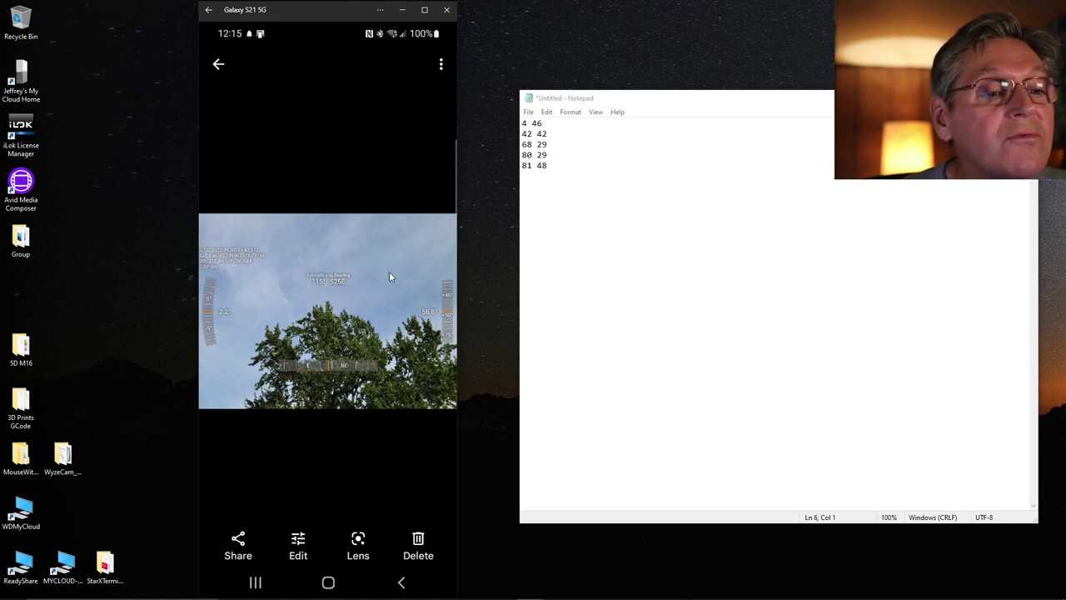
Add the readings 115 57 and 154 51 to the Notepad list, fixing a typo.
left_click(537, 185)
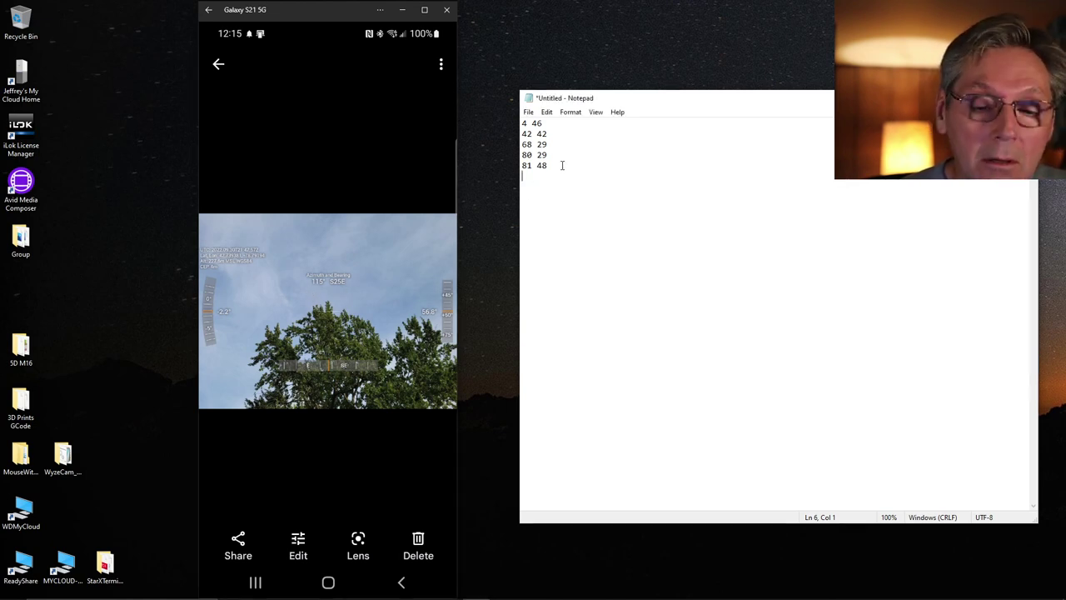
type("115")
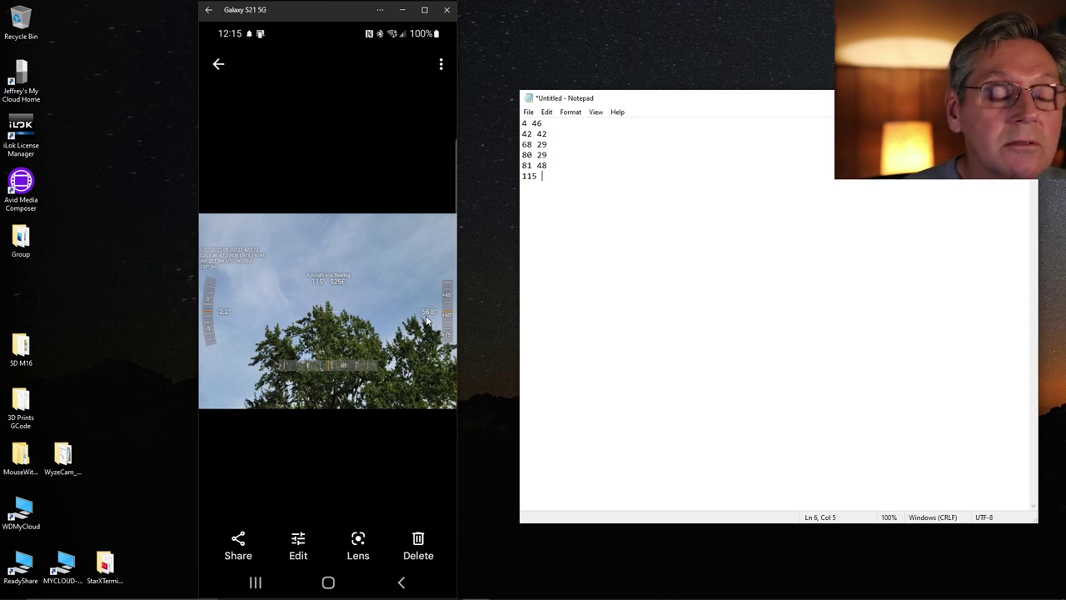
type("57")
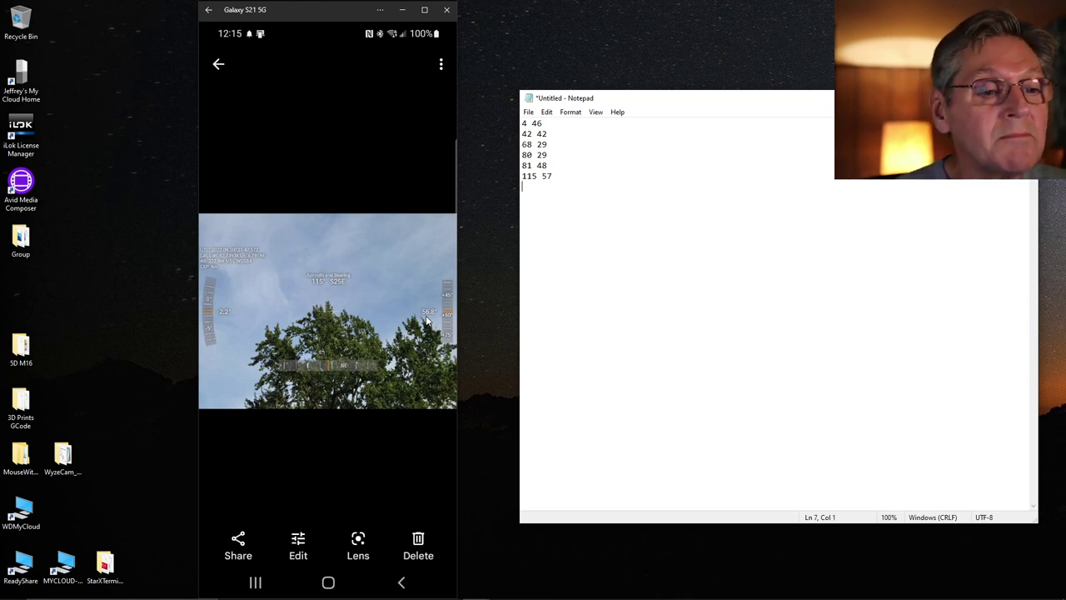
left_click(324, 190)
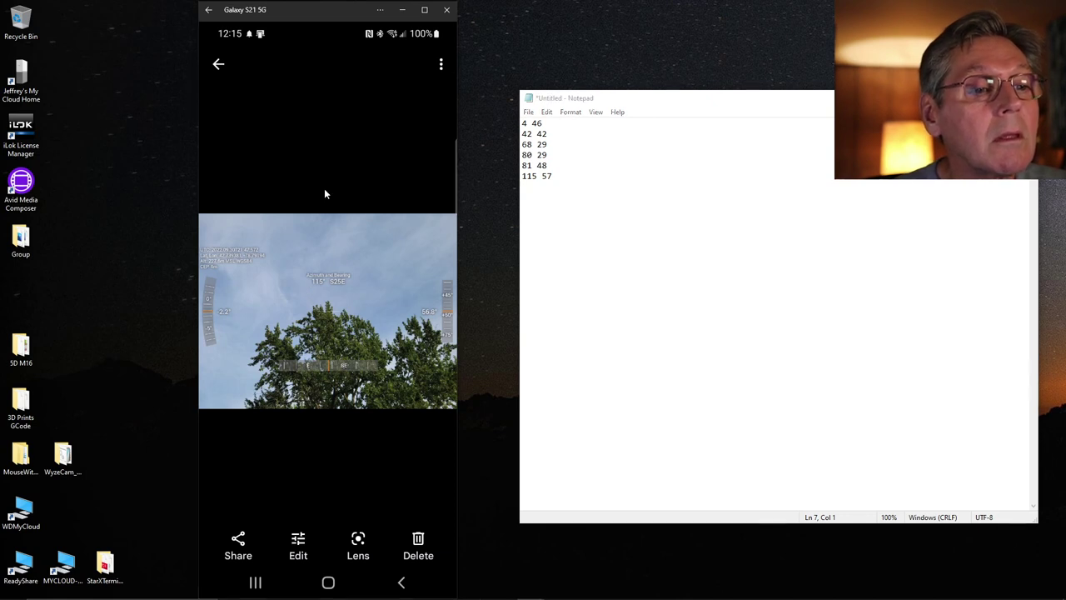
left_click(325, 192)
left_click(324, 194)
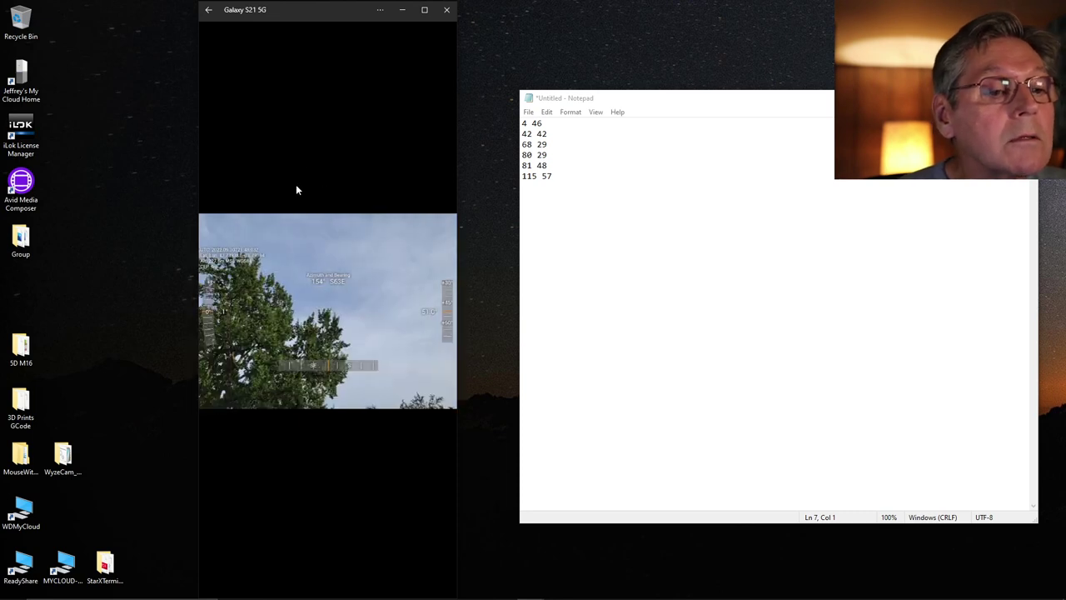
left_click(554, 190)
type("154")
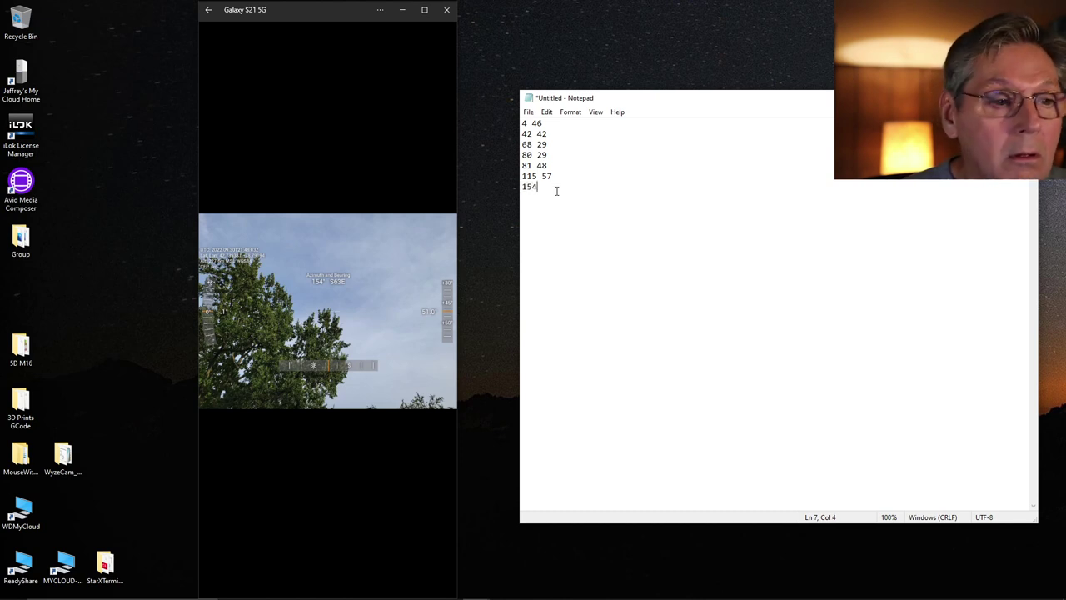
type("51")
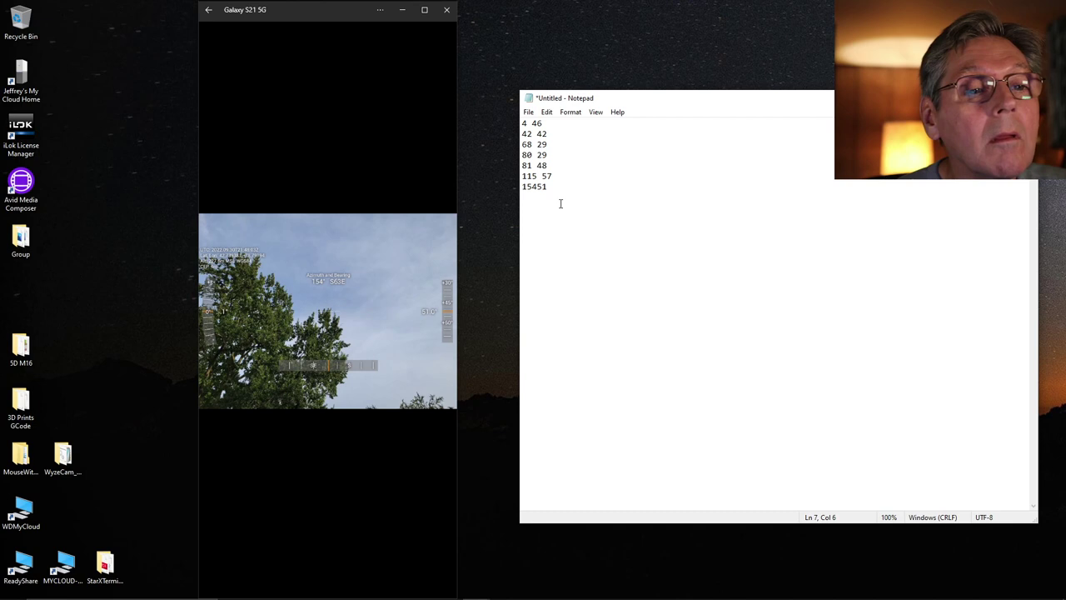
key("BackSpace")
key("BackSpace")
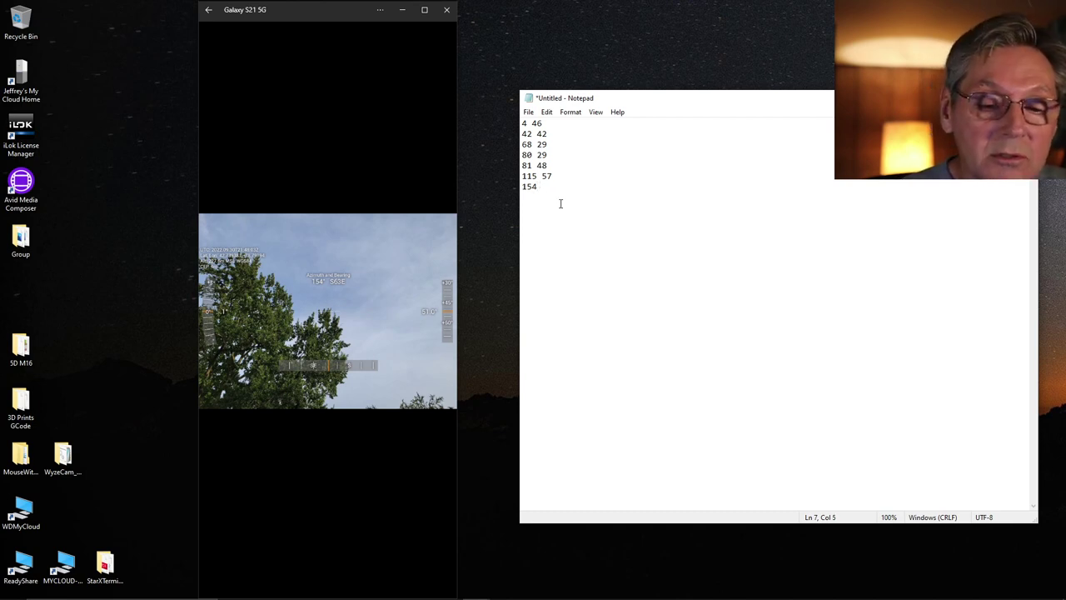
type("51")
key("Return")
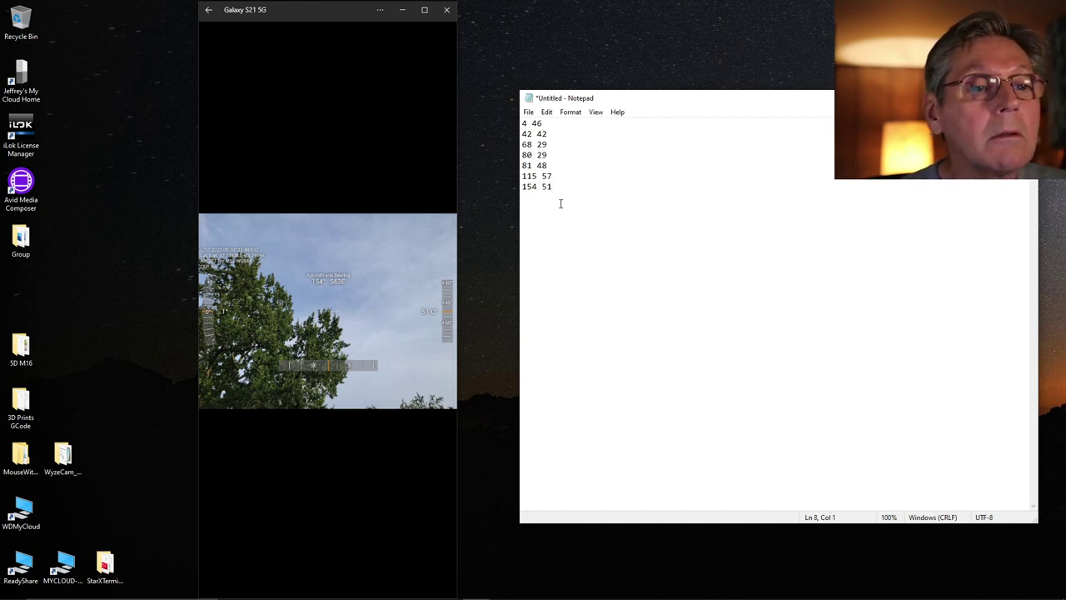
Add the reading 163 26 from the next phone photo.
left_click(352, 163)
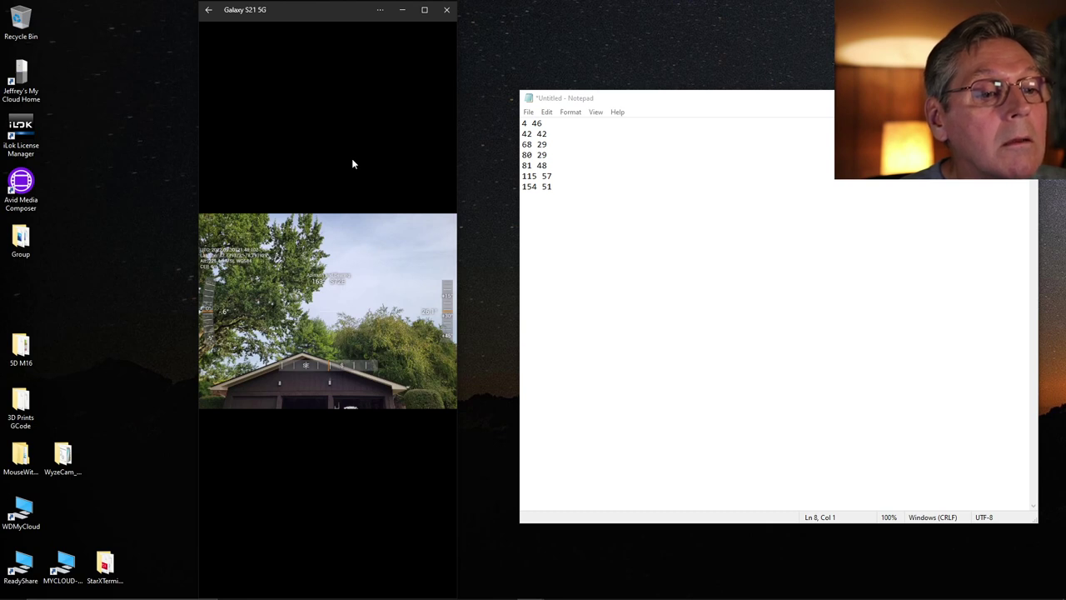
left_click(528, 197)
type("163")
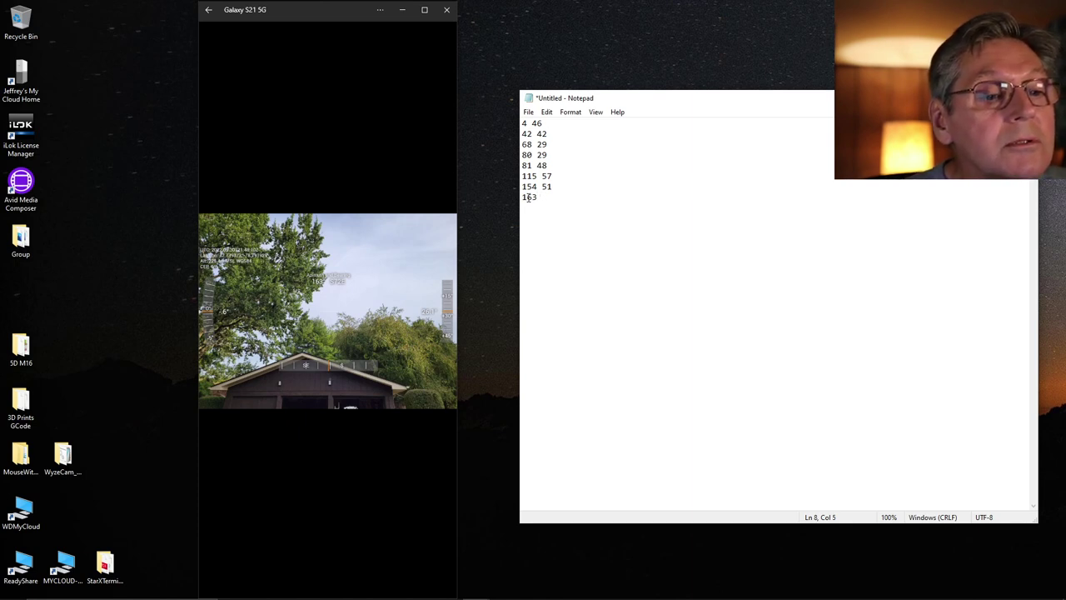
type(" 2")
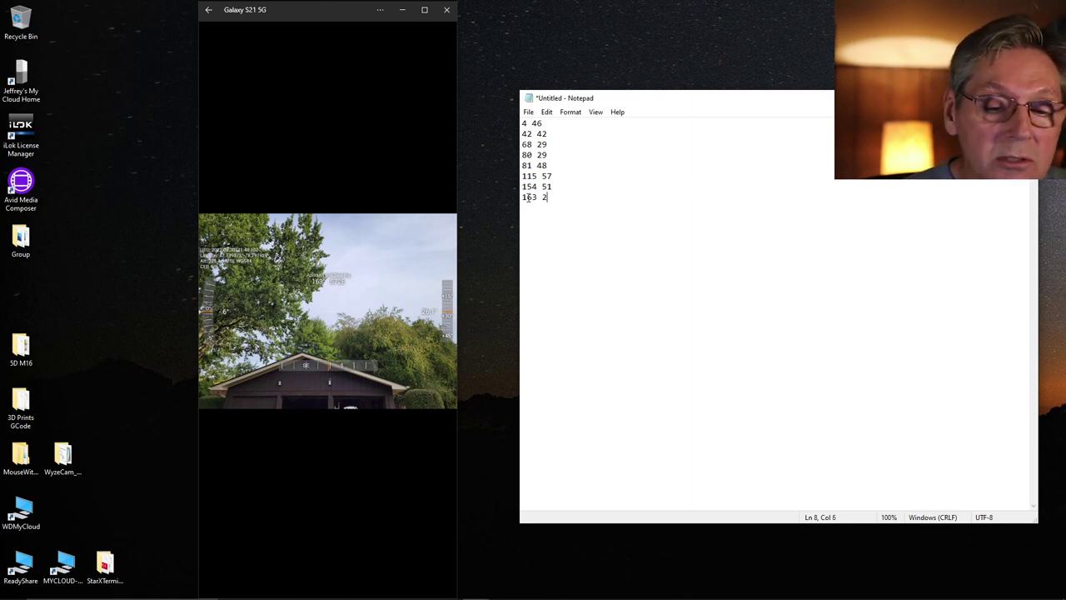
type("6")
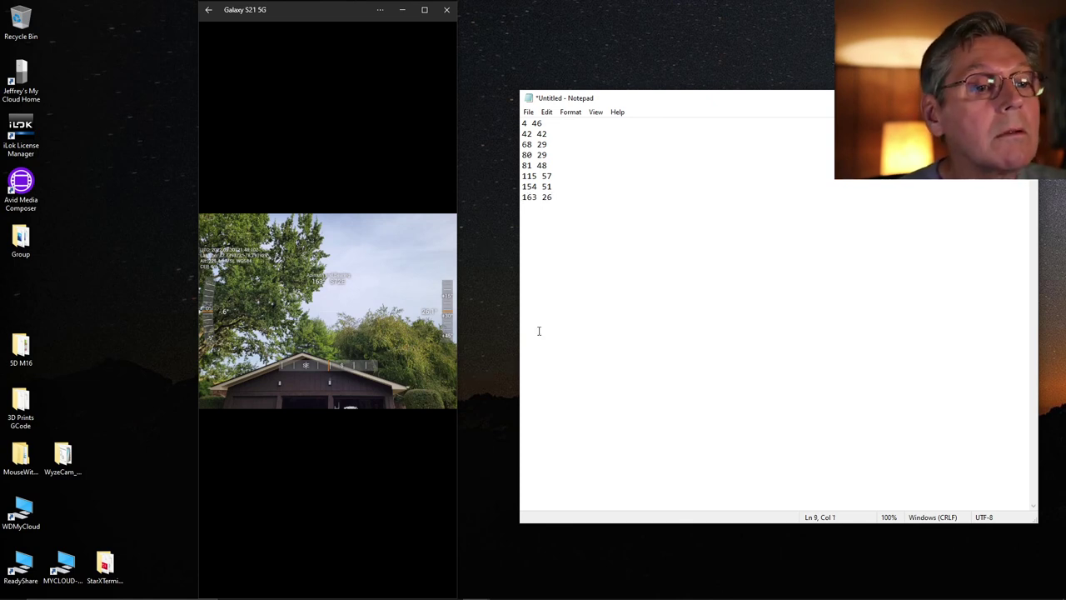
left_click(331, 187)
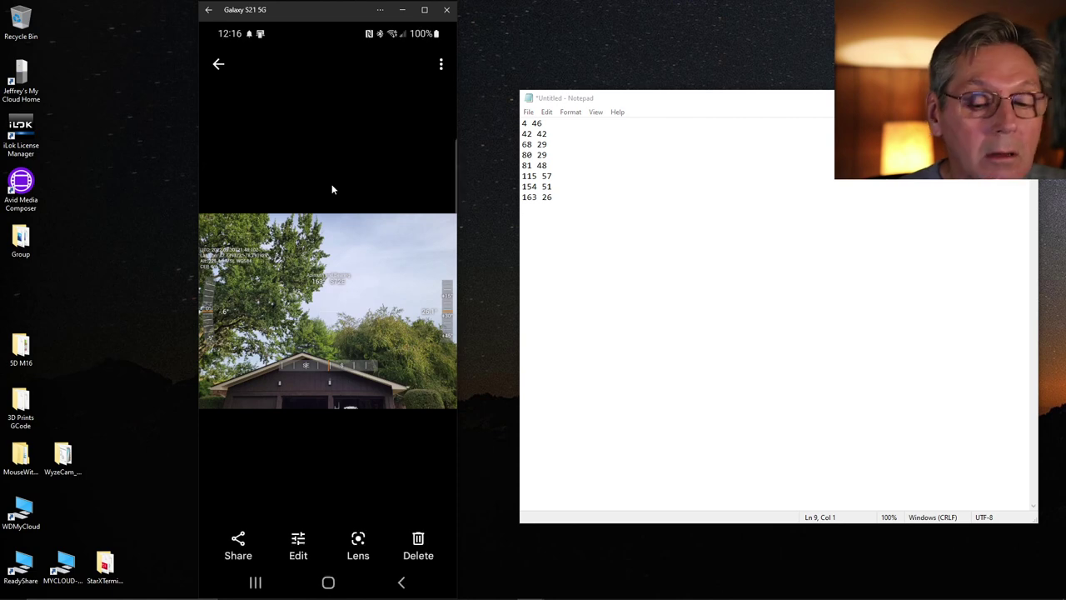
Add the readings 182 27 and 190 24 to the Notepad list.
left_click(336, 192)
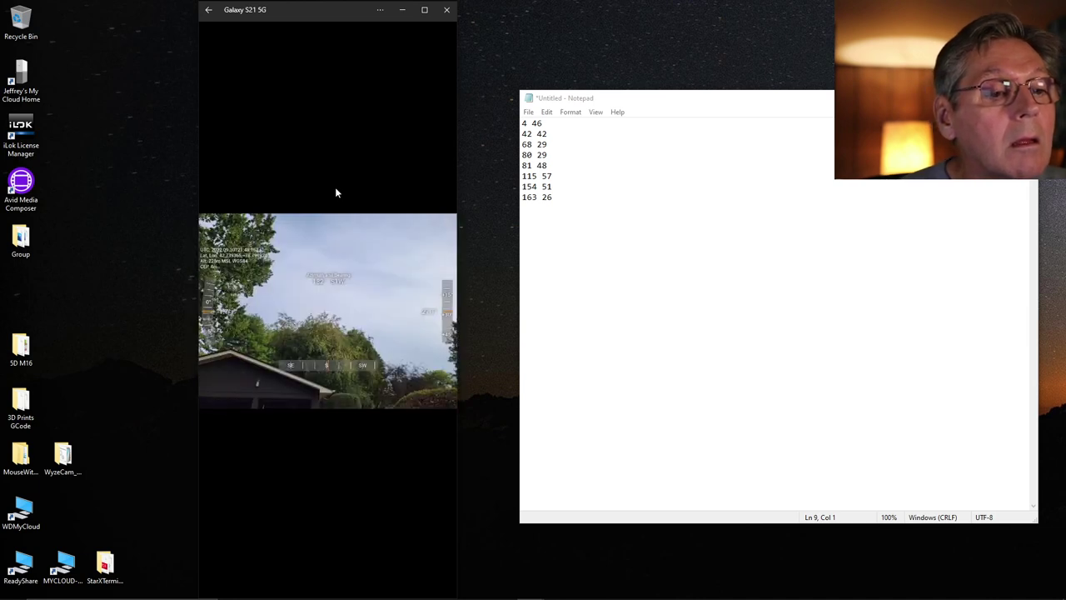
left_click(541, 220)
type("182")
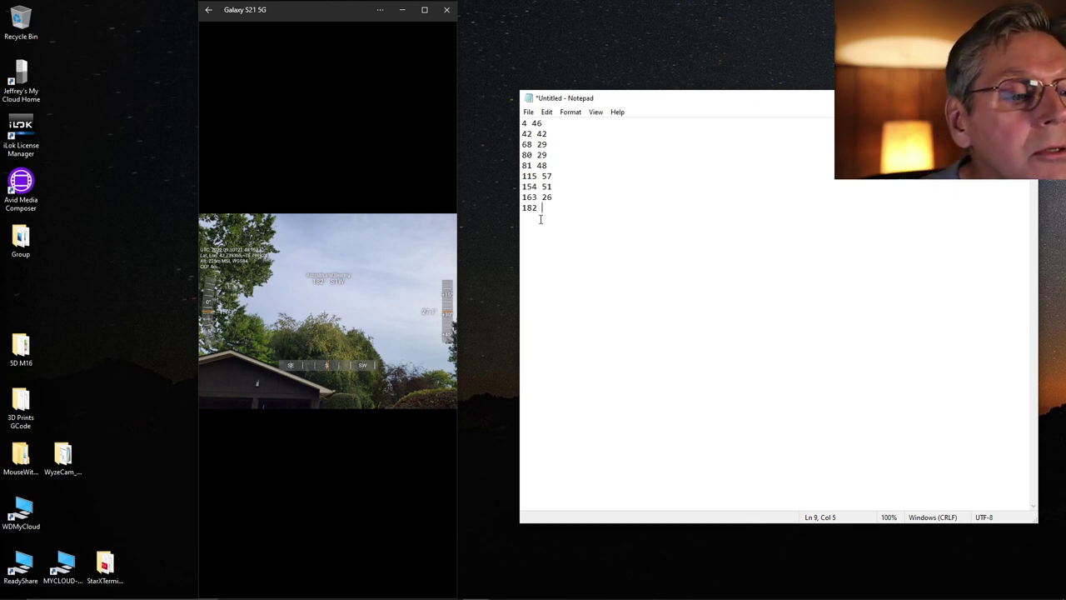
type(" 27")
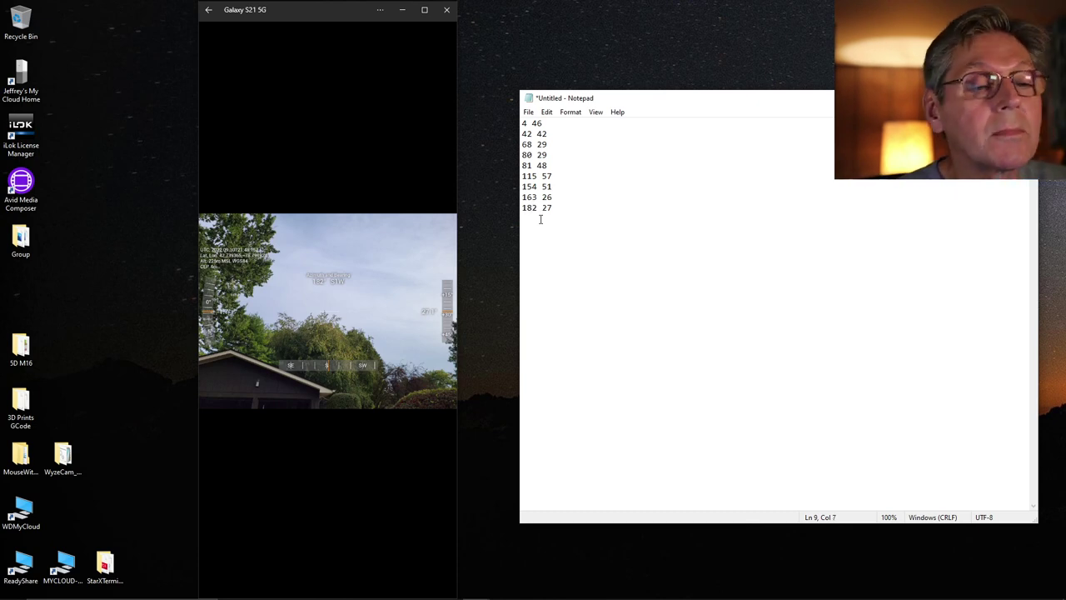
key("Return")
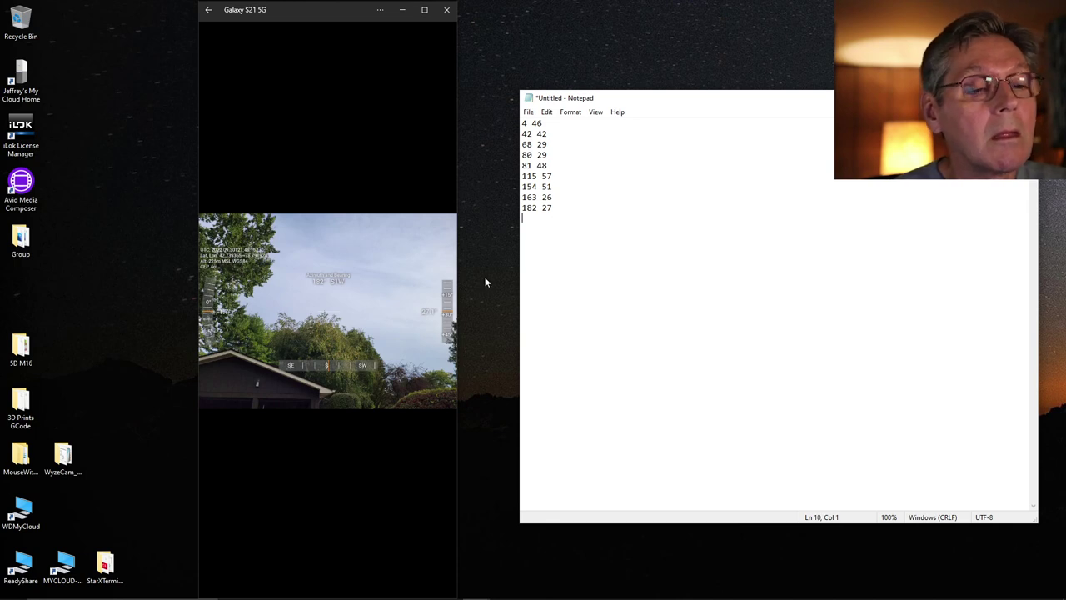
left_click(362, 202)
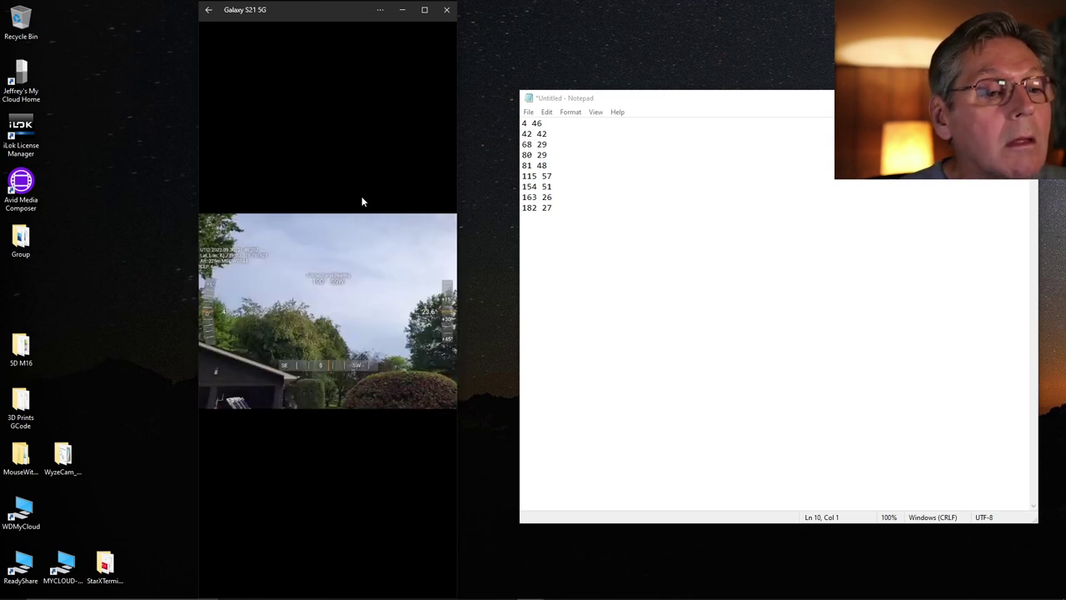
left_click(541, 227)
type("190")
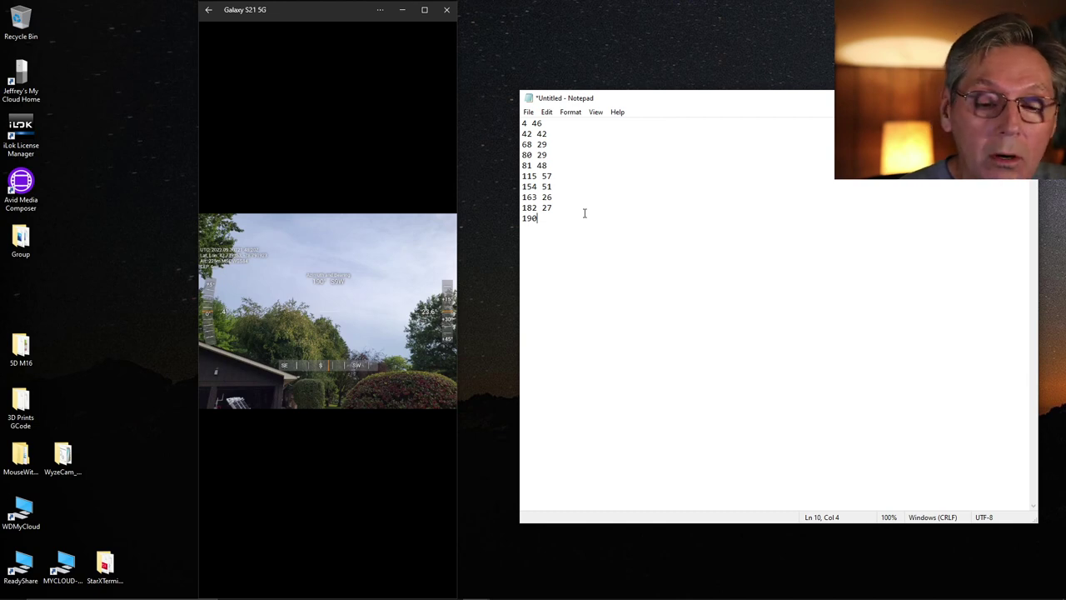
type("24")
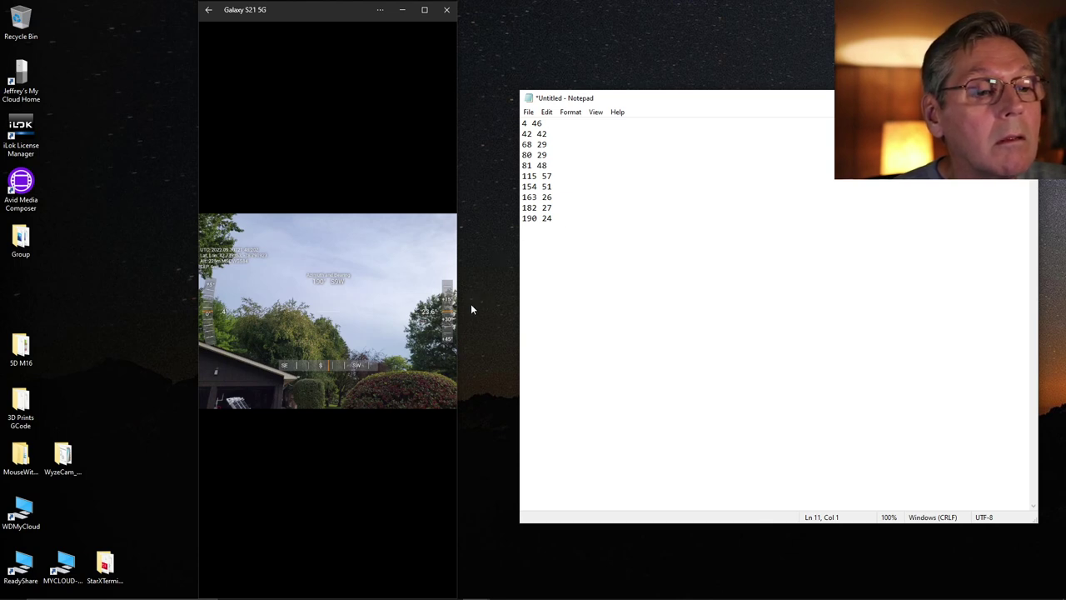
Add 195 12, then advance the phone to the next compass photo.
left_click(378, 198)
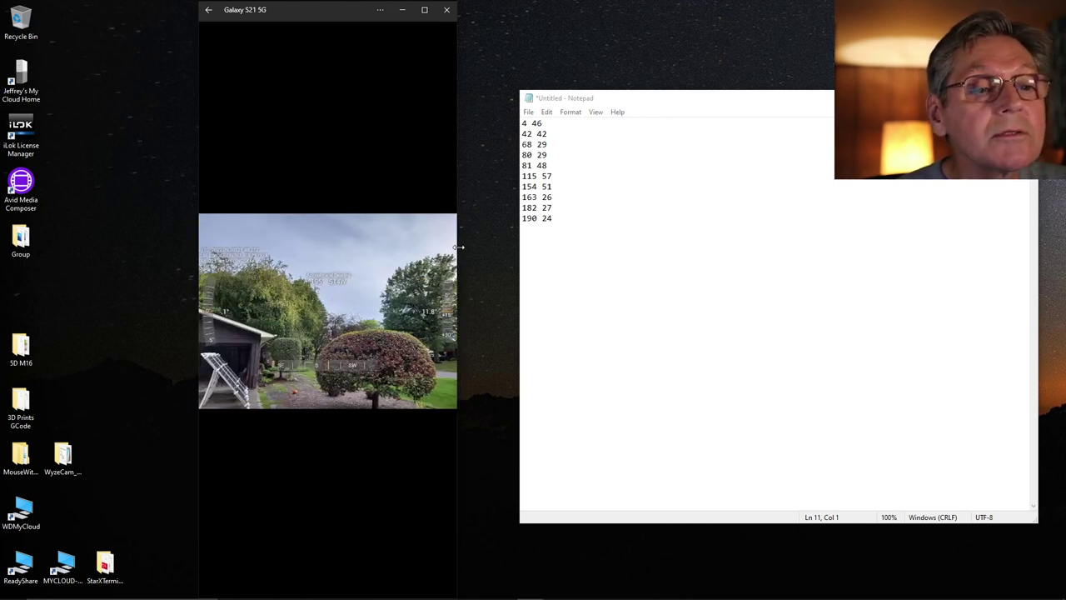
left_click(536, 239)
type("195")
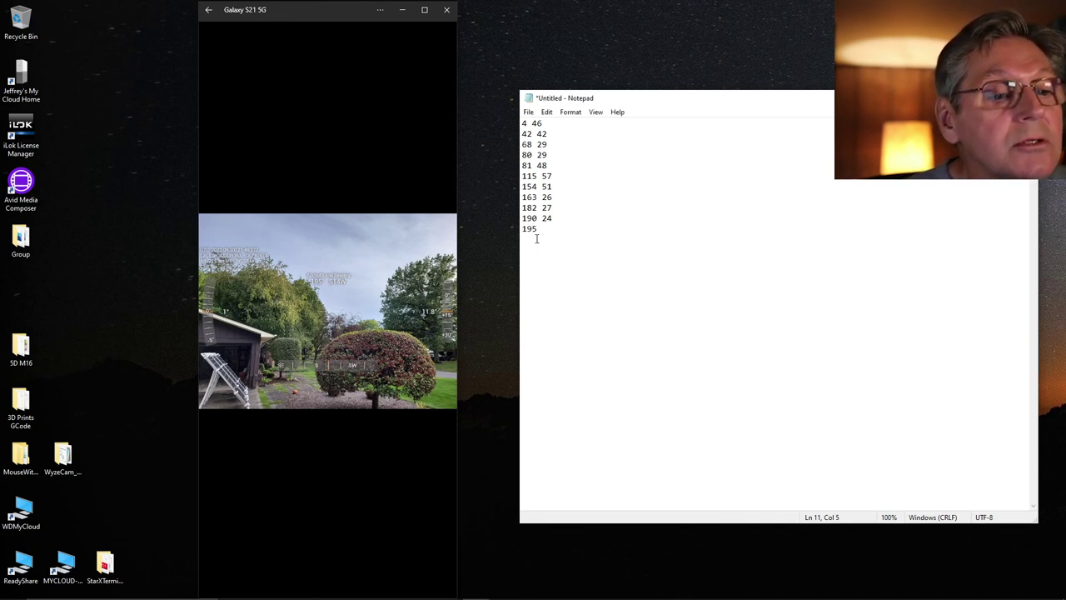
type(" 12")
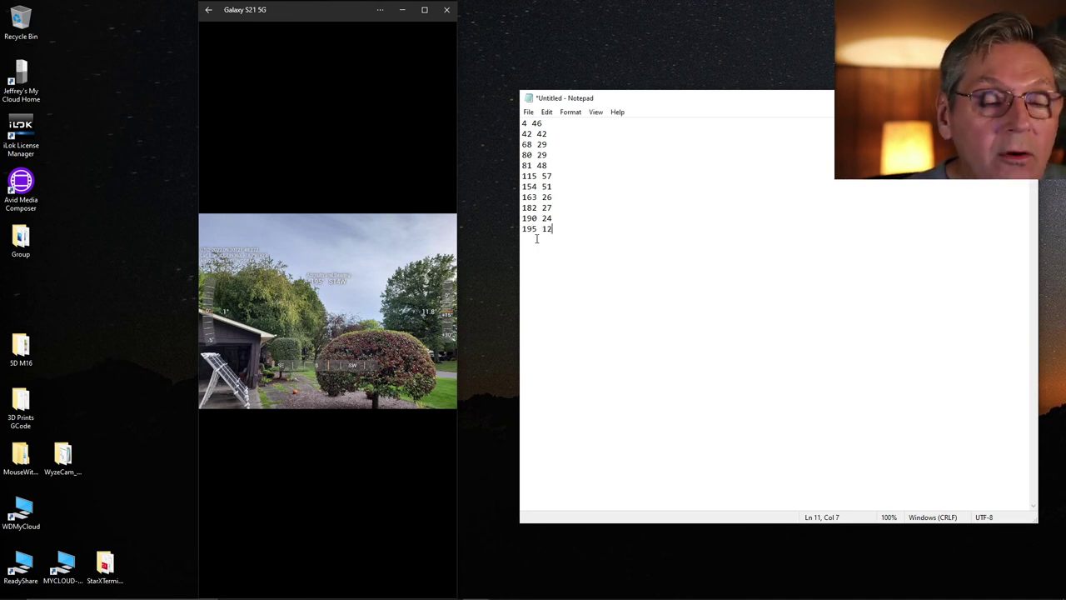
key("Return")
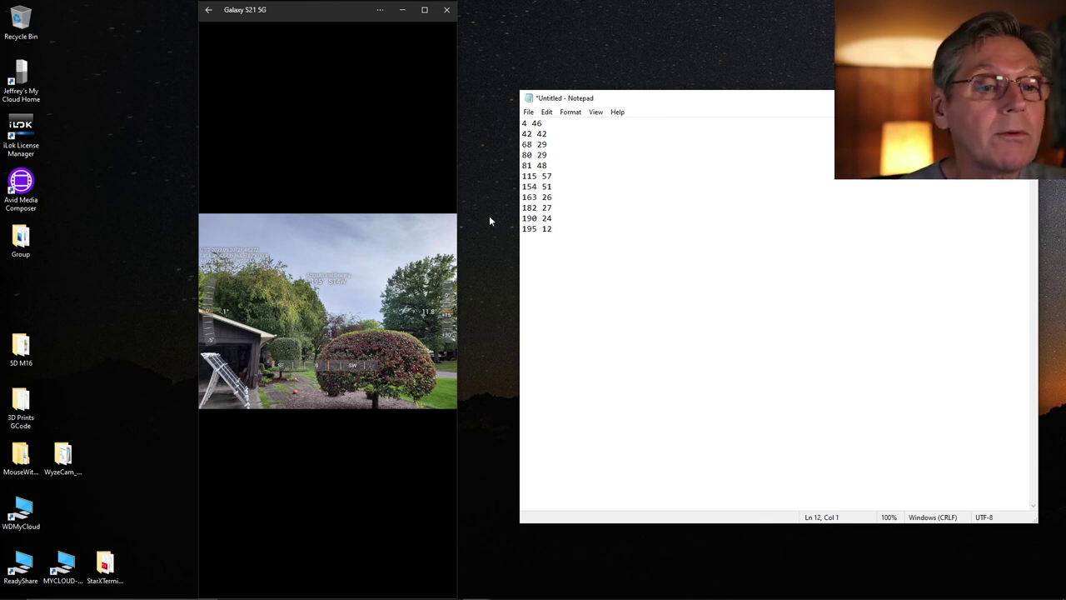
left_click(362, 161)
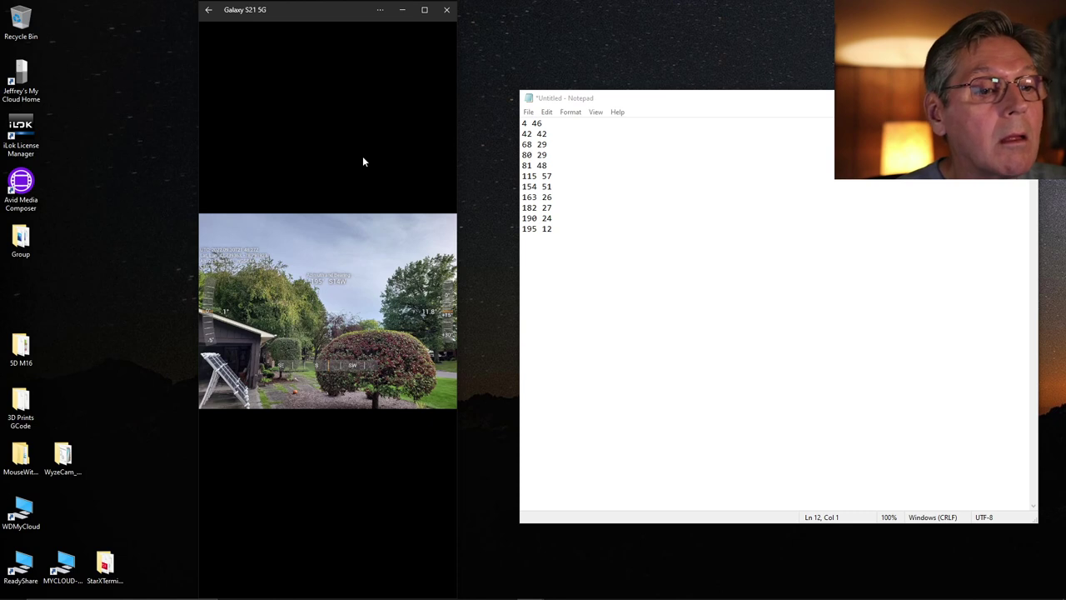
key("Right")
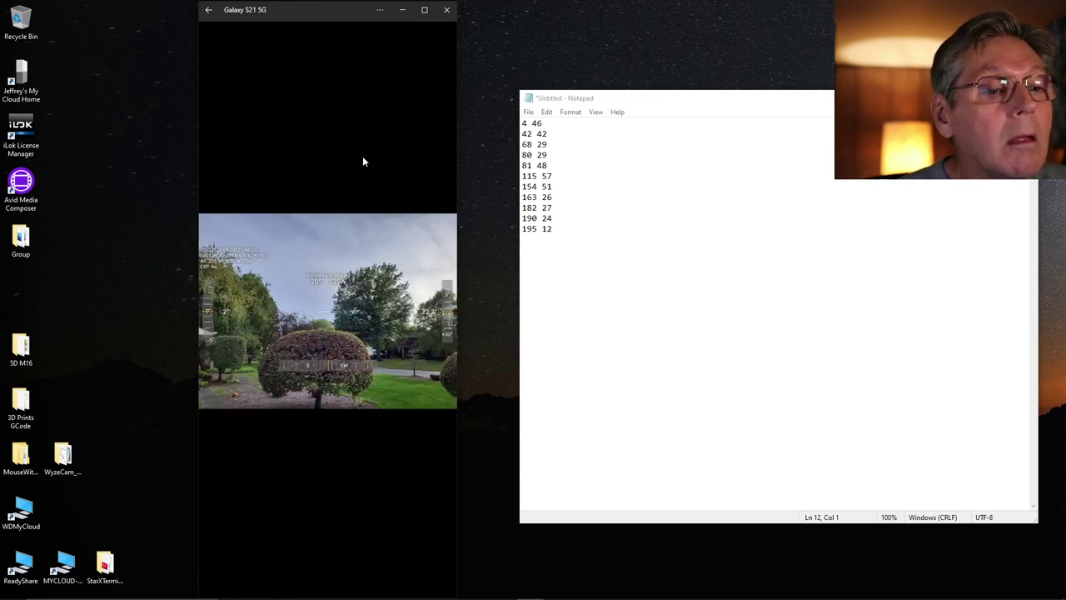
Add the readings 205 12, 213 23 and 225 26, one per line.
left_click(531, 246)
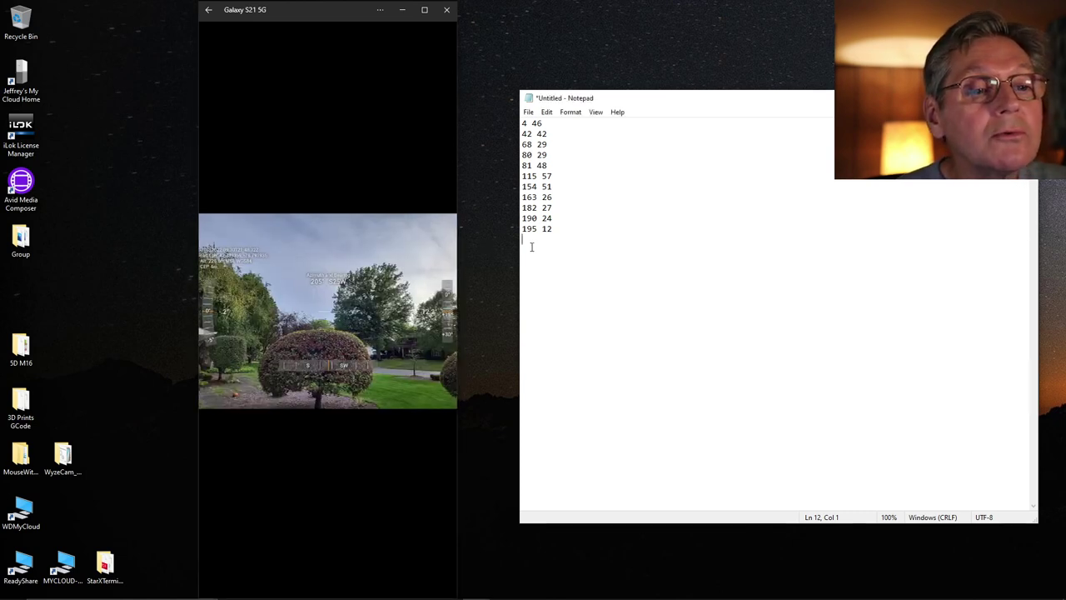
type("205")
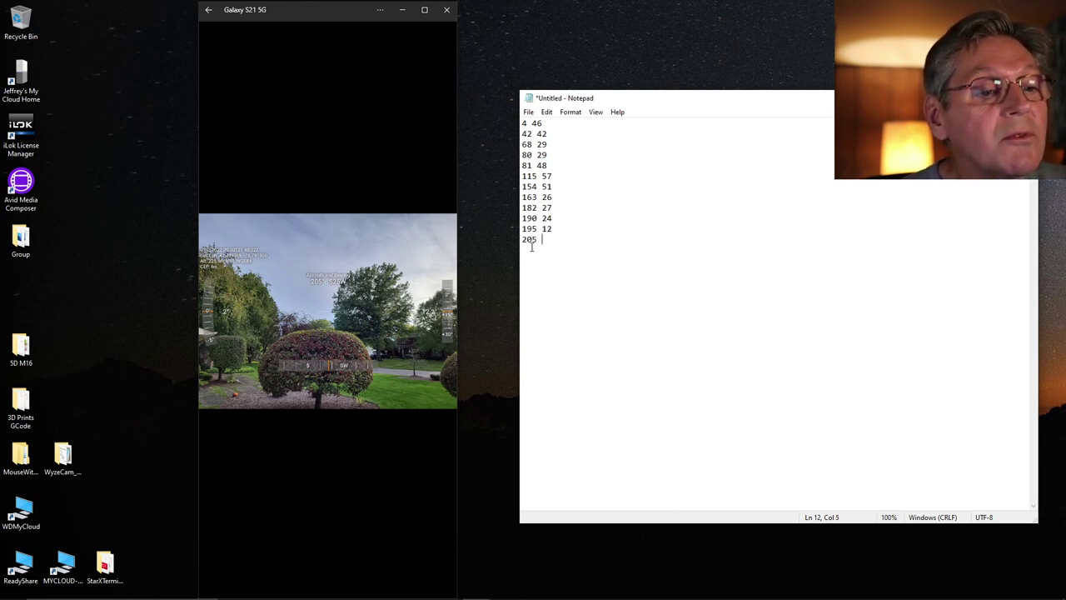
type(" 12")
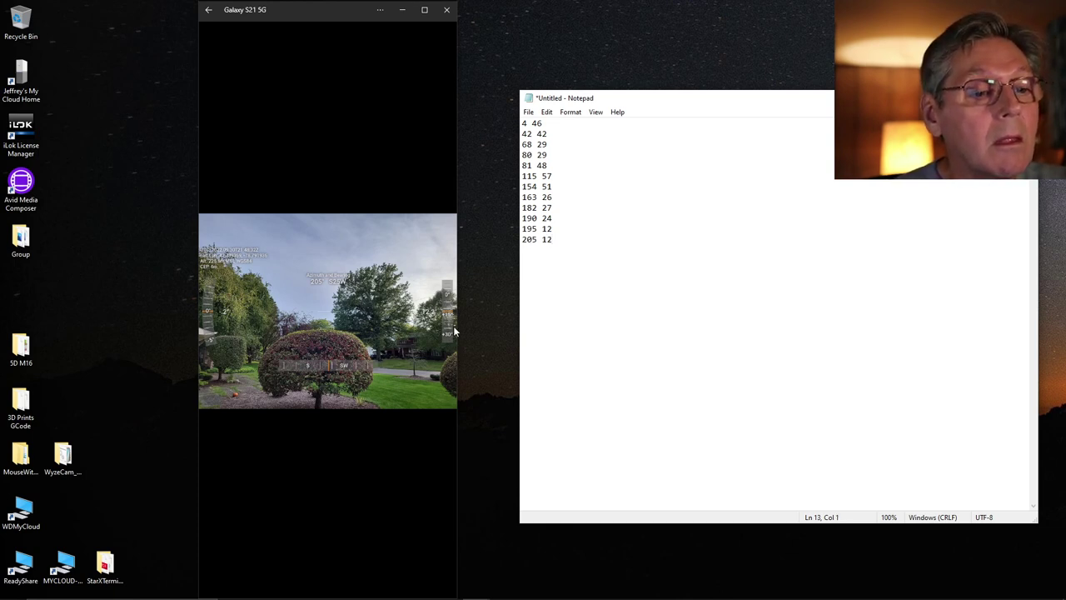
left_click(322, 197)
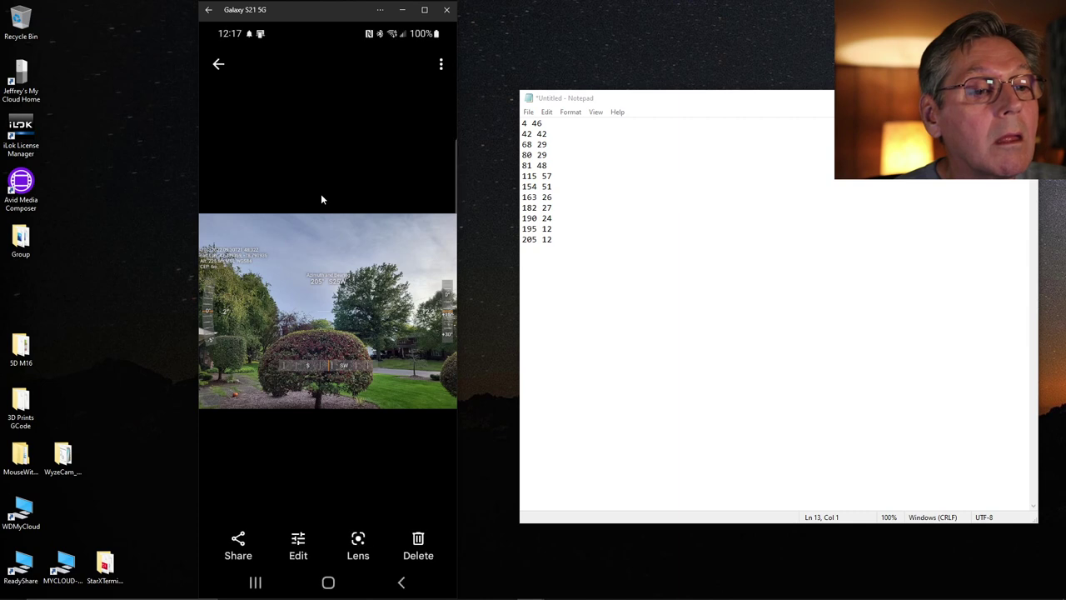
left_click(321, 197)
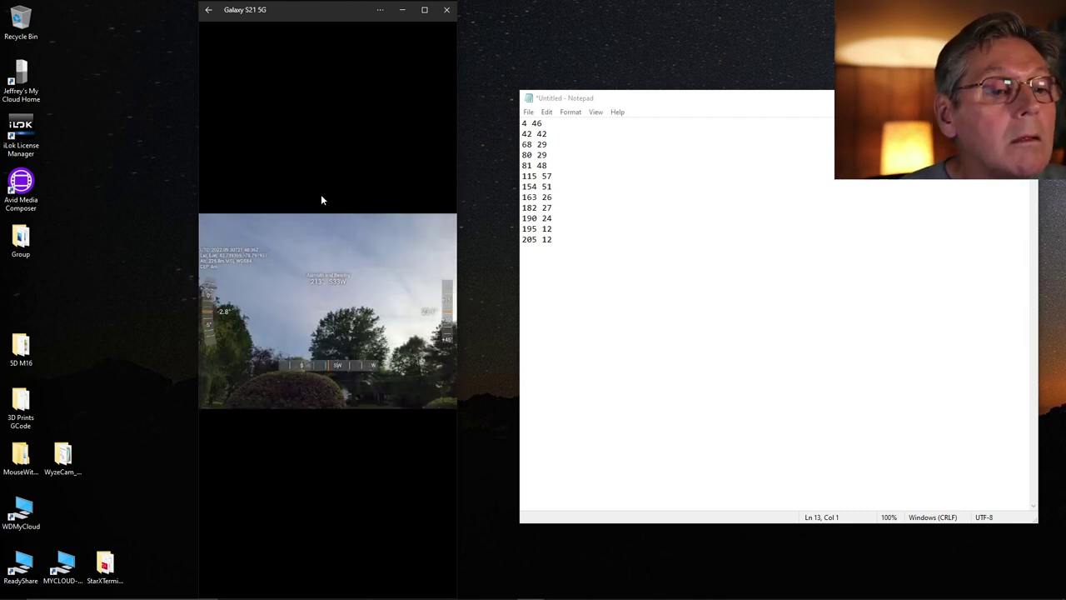
left_click(535, 261)
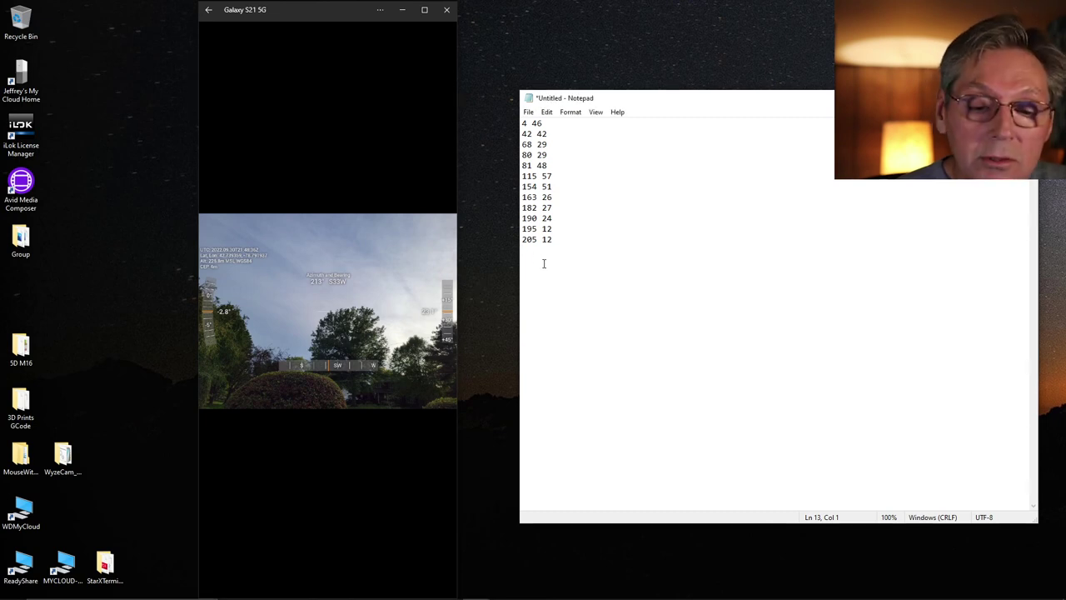
type("213")
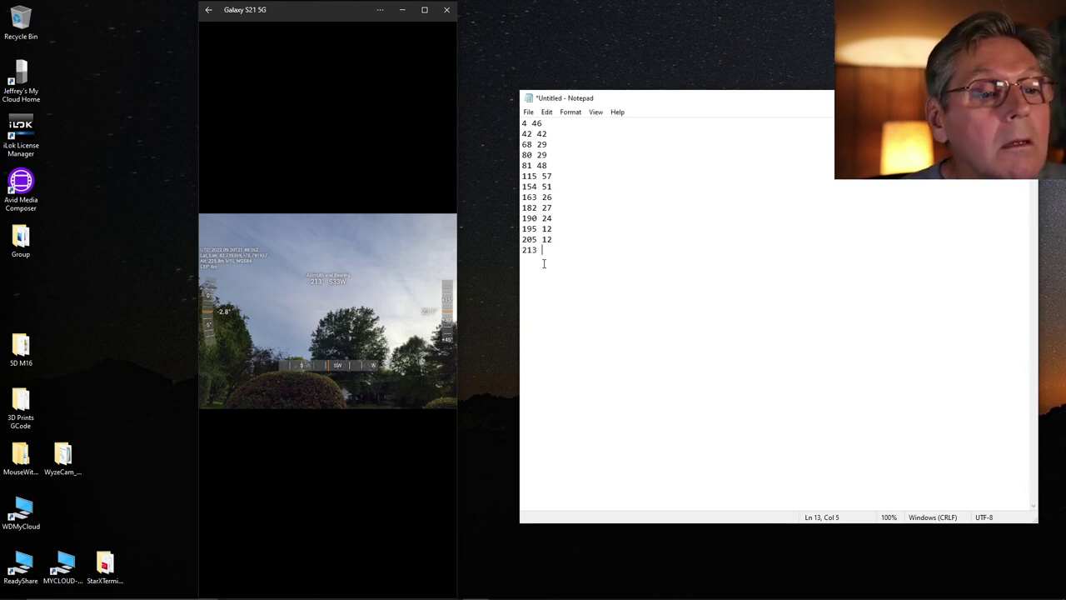
type(" 23")
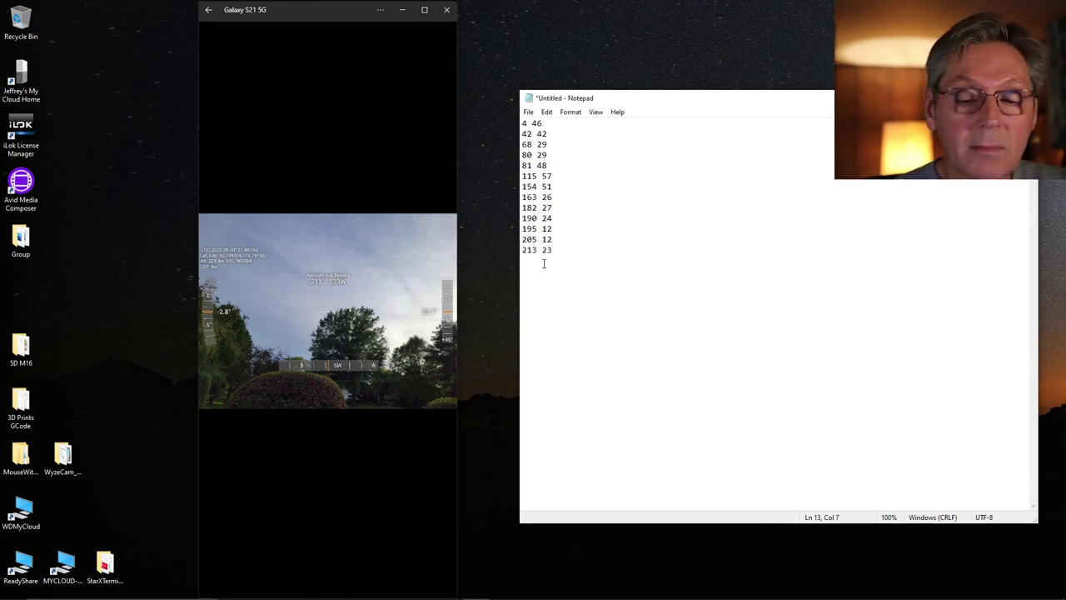
key("Return")
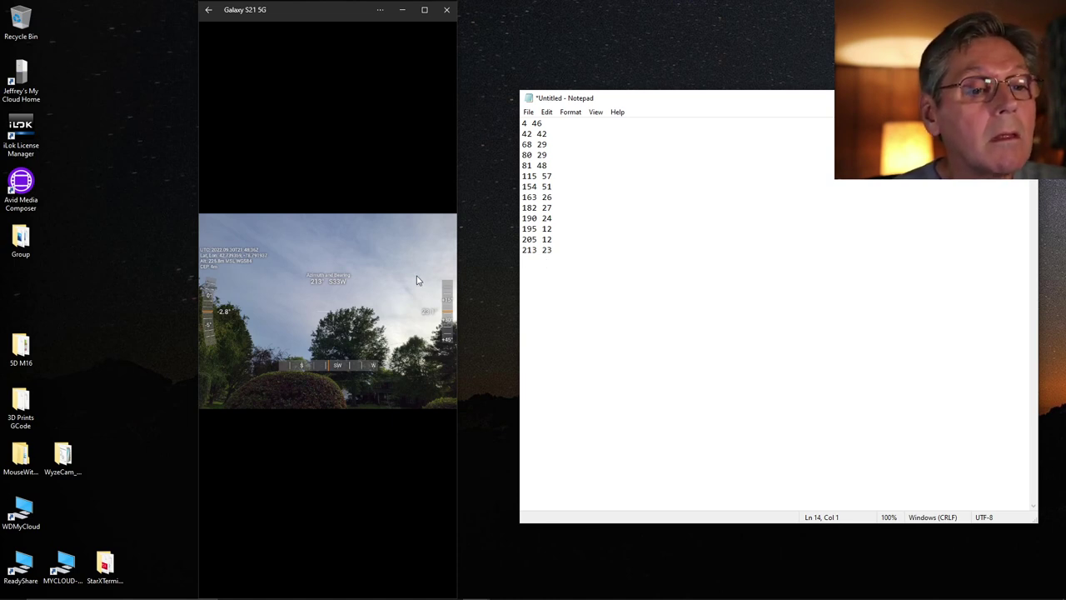
left_click(345, 203)
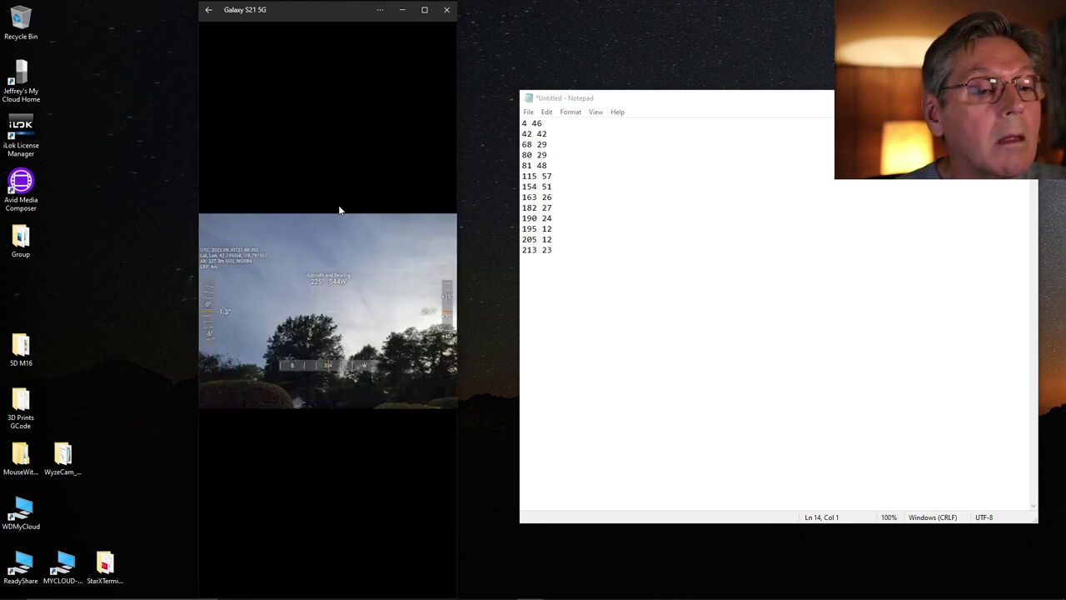
left_click(529, 265)
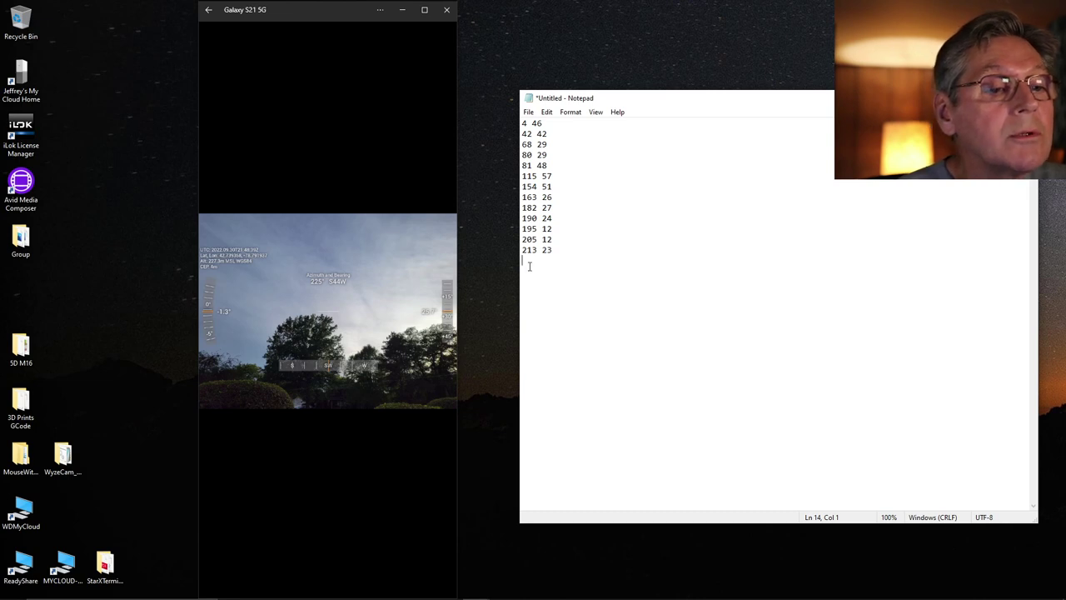
type("225")
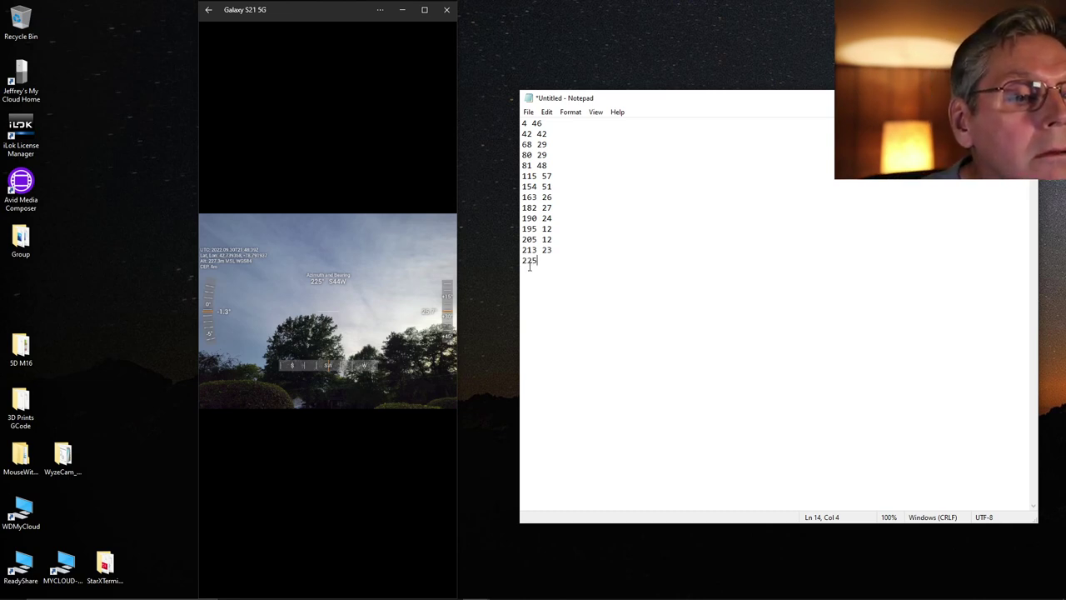
type("26")
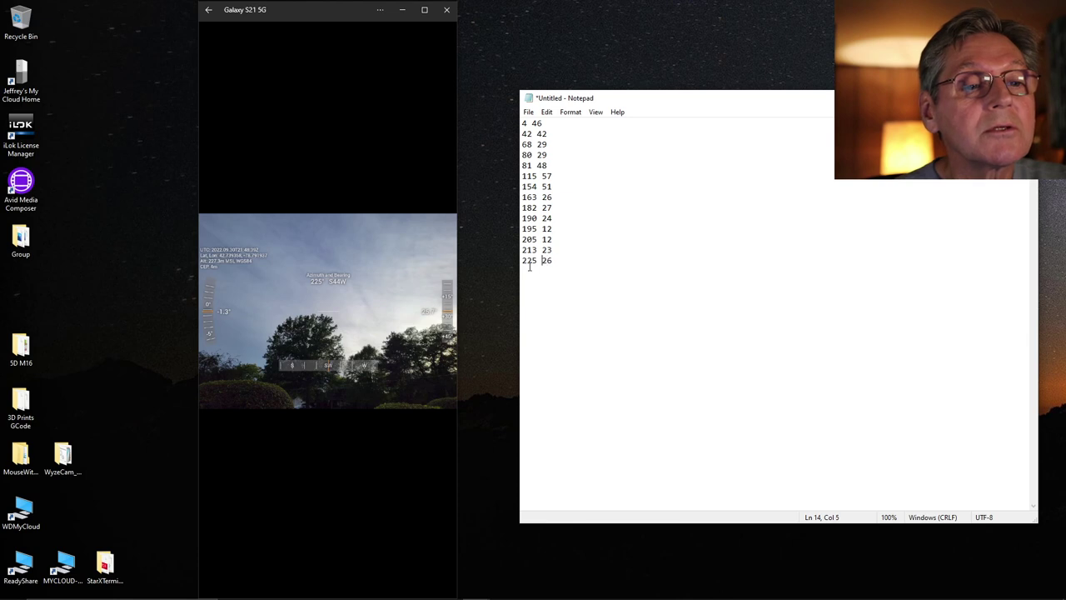
key("Return")
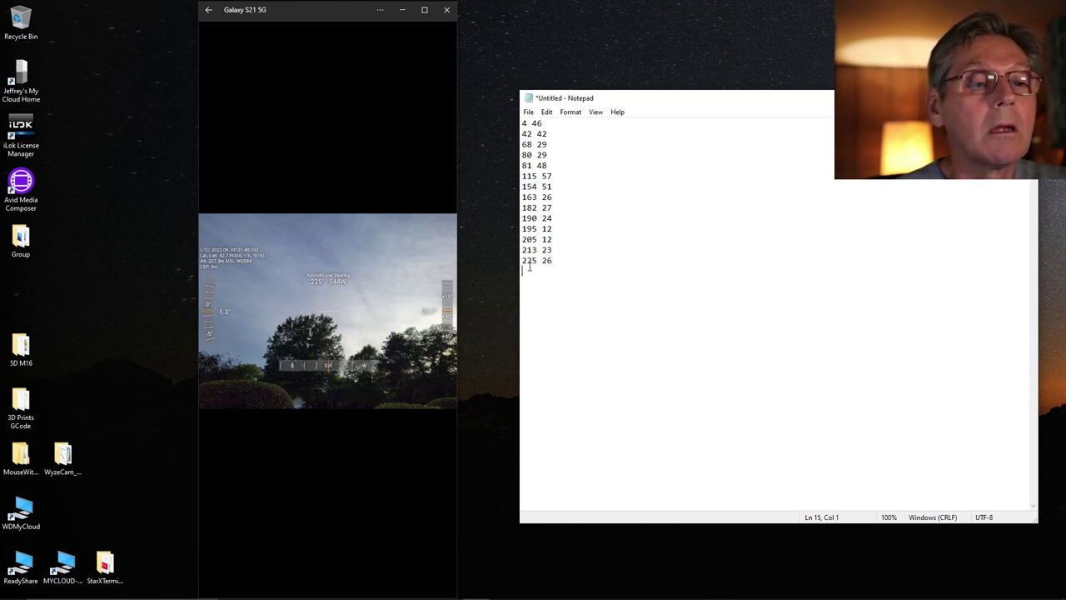
Add the readings 227 17, 237 20 and 291 20 from the phone photos.
left_click(392, 209)
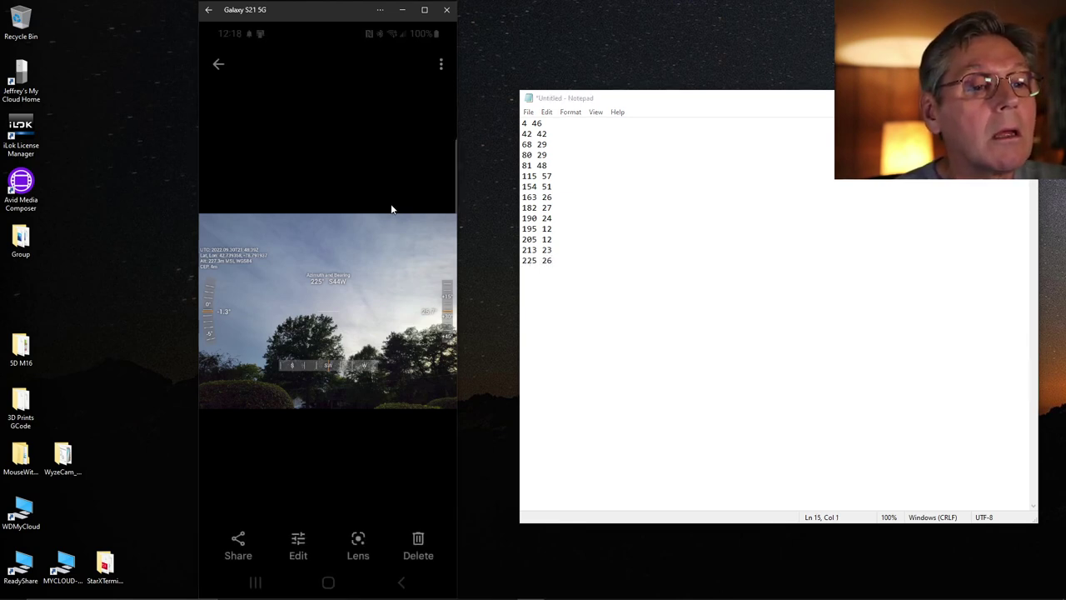
left_click(392, 209)
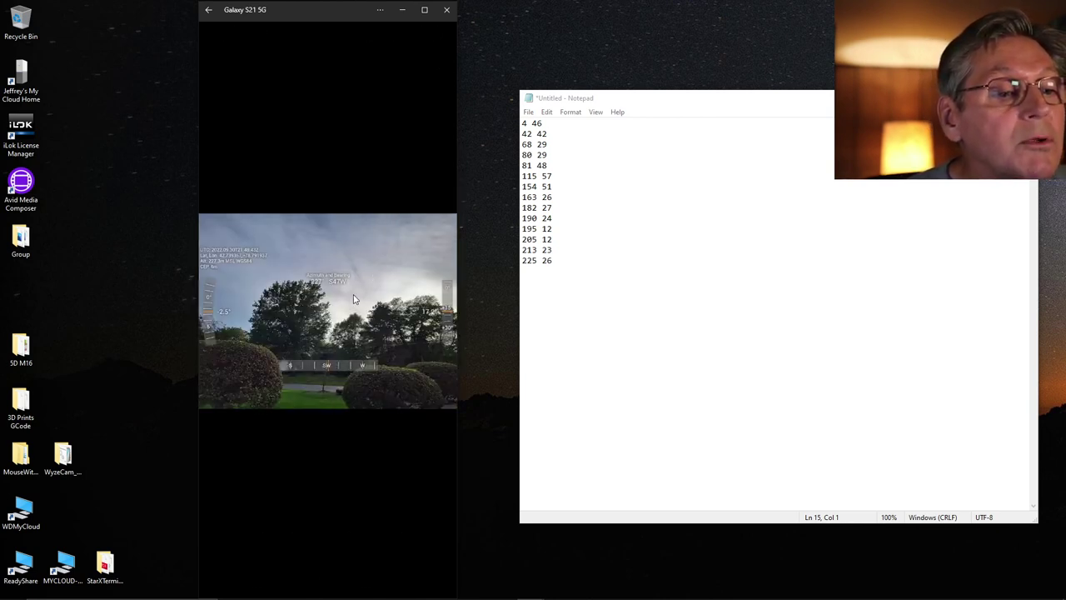
left_click(528, 275)
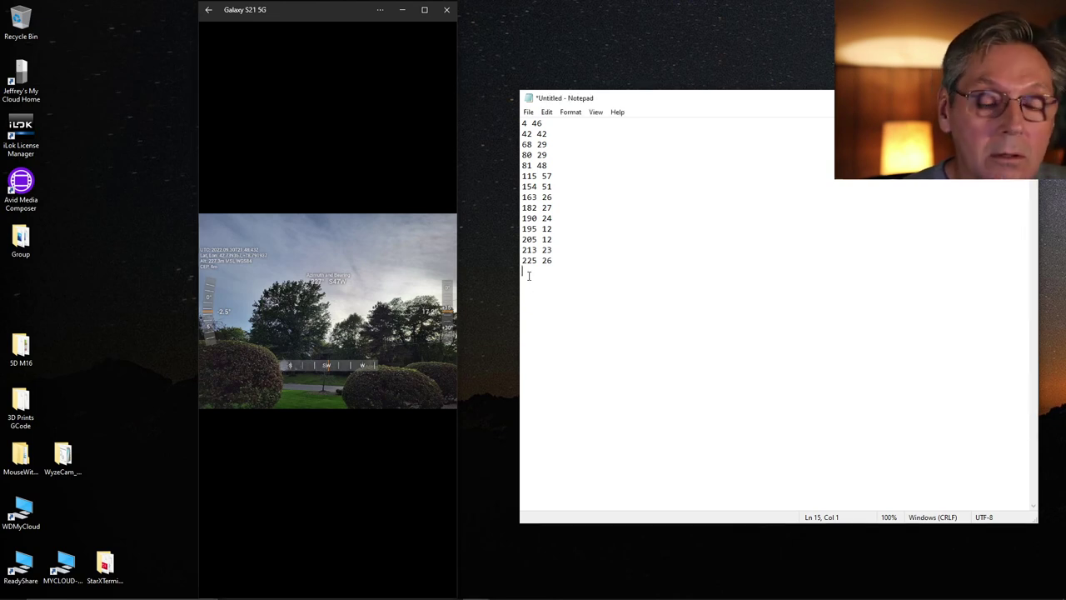
type("227")
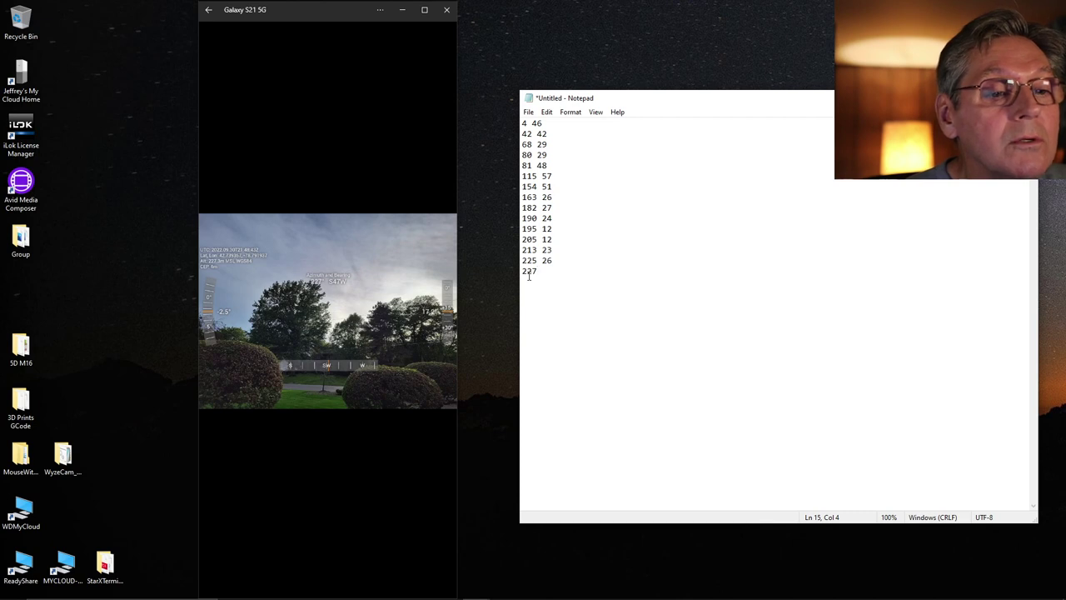
type("17")
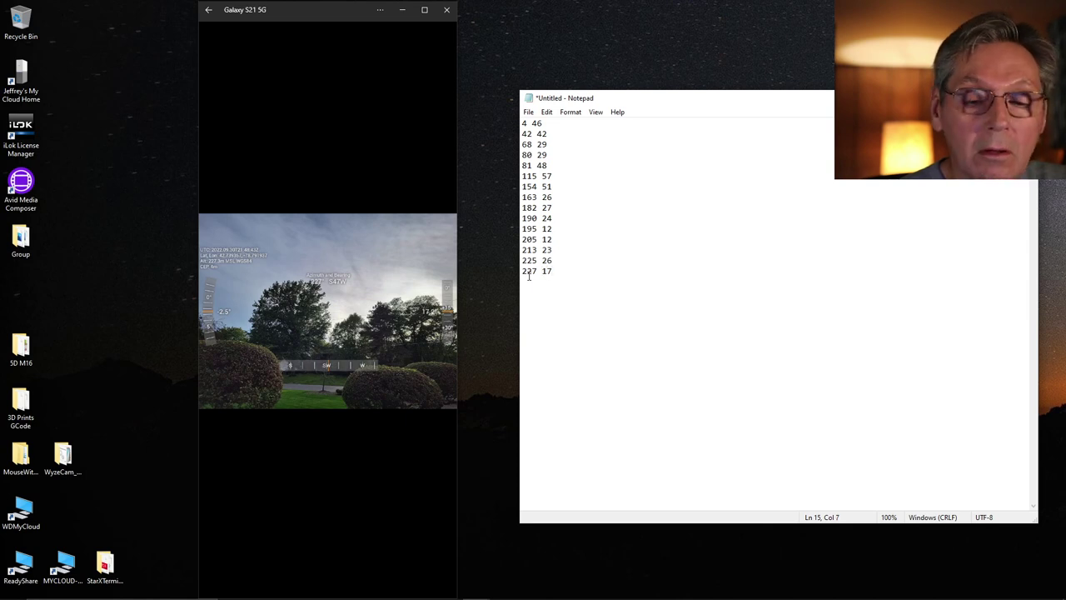
left_click(338, 206)
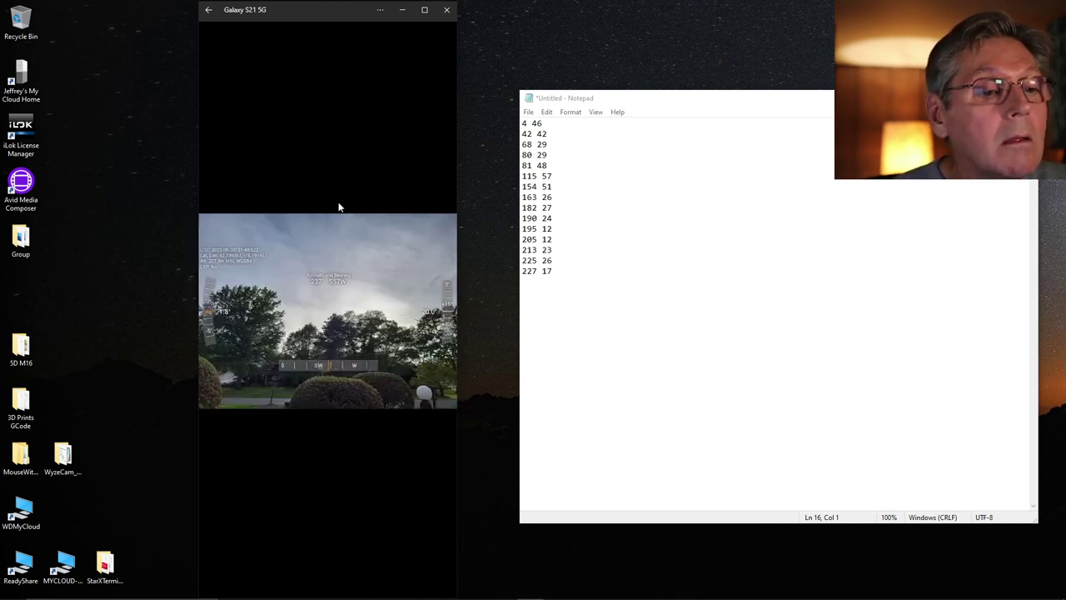
left_click(527, 288)
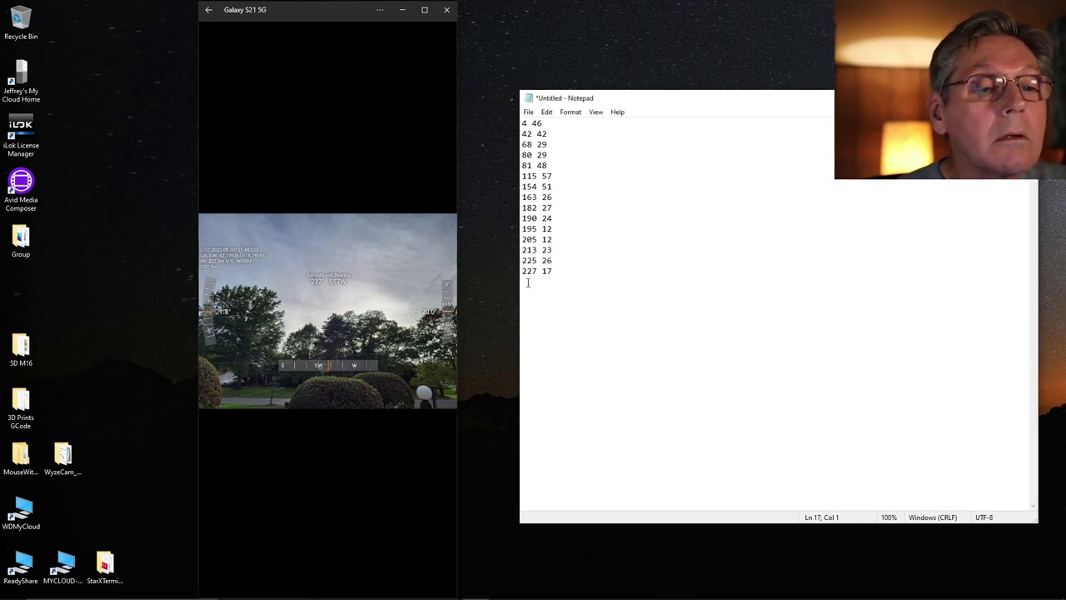
type("237")
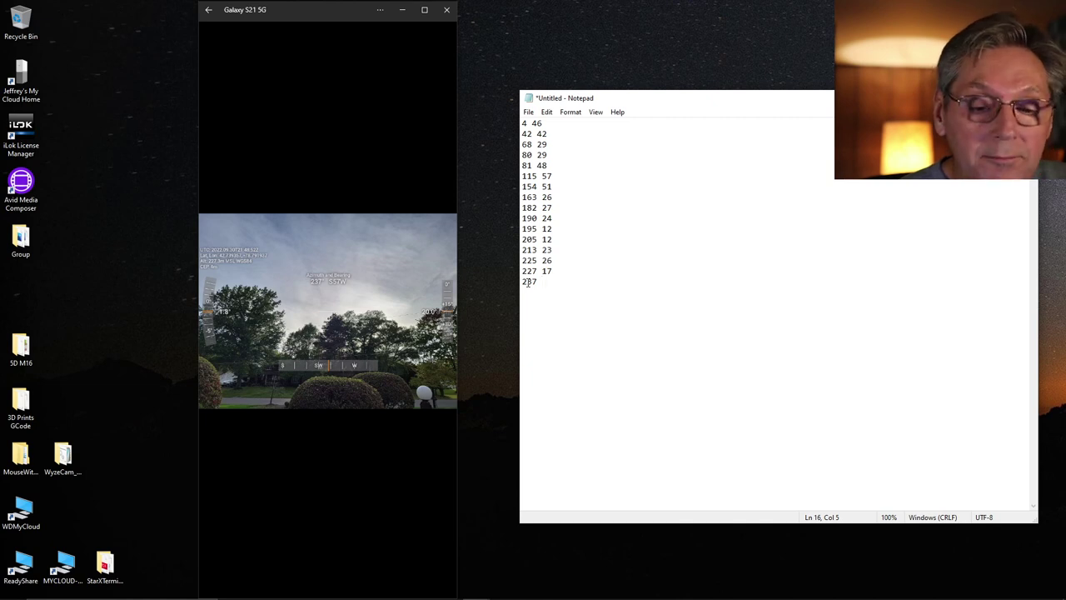
type(" 20")
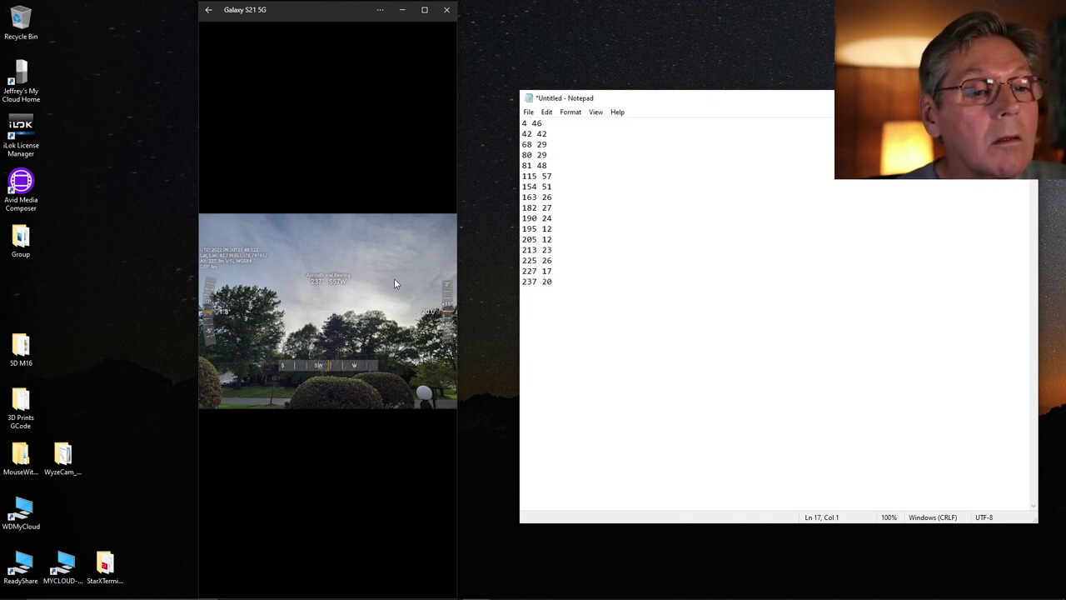
left_click(366, 195)
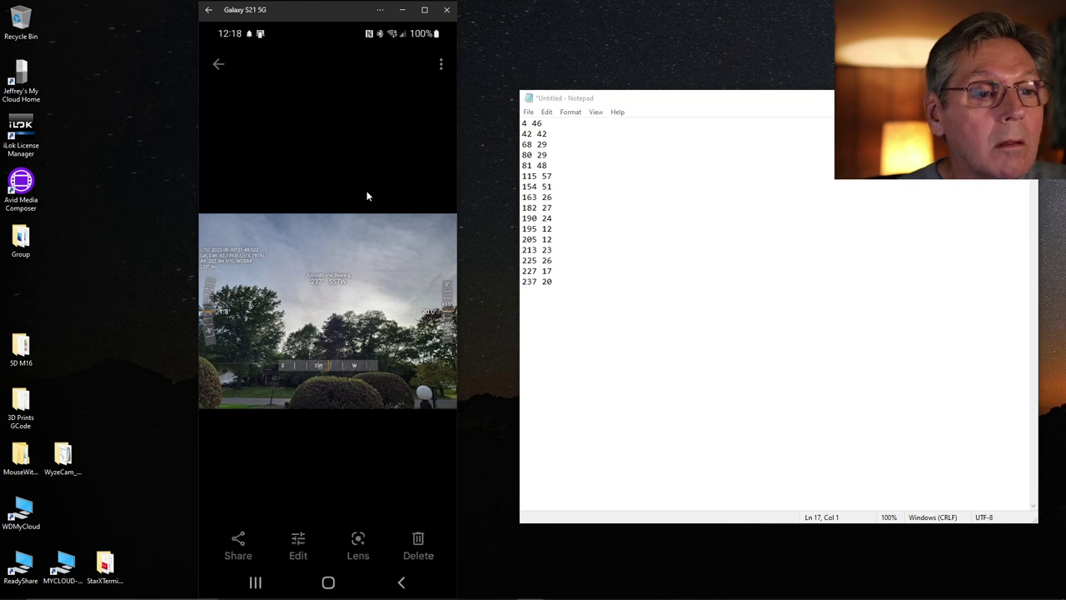
left_click(366, 196)
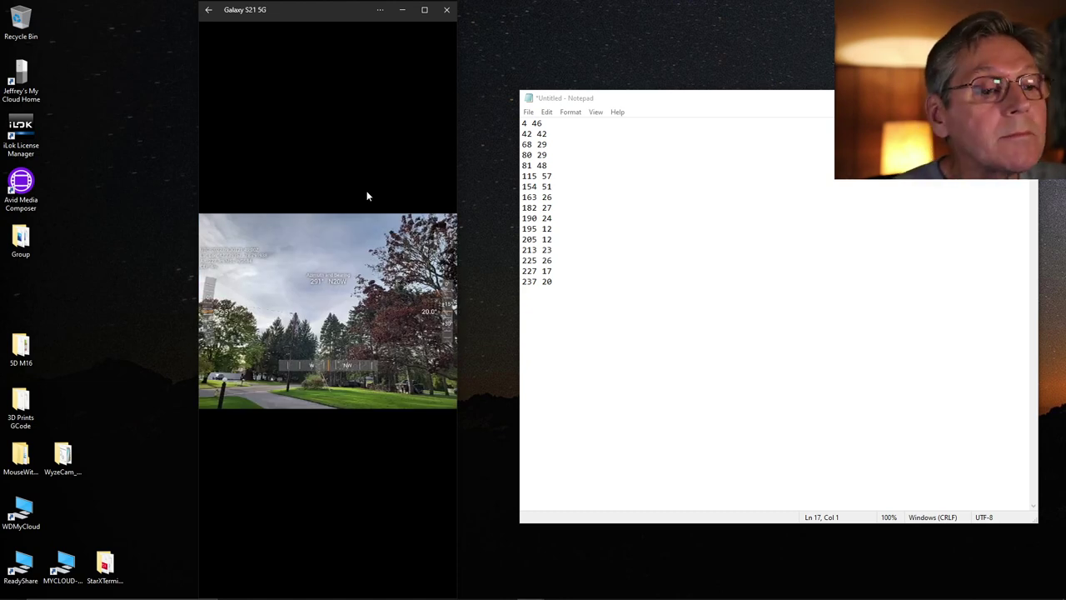
left_click(537, 292)
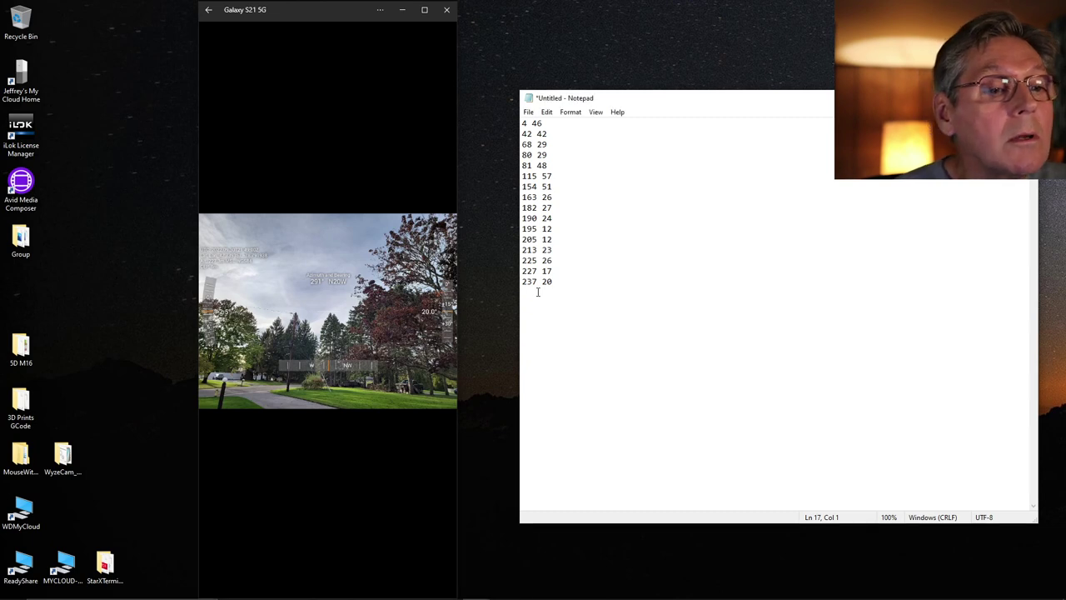
type("291")
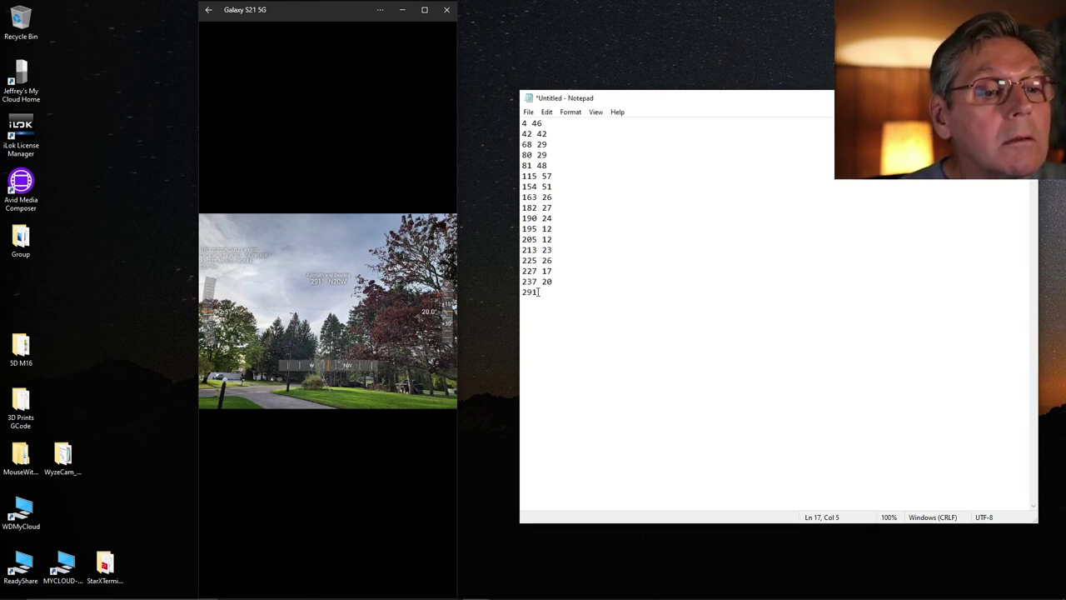
type(" 20")
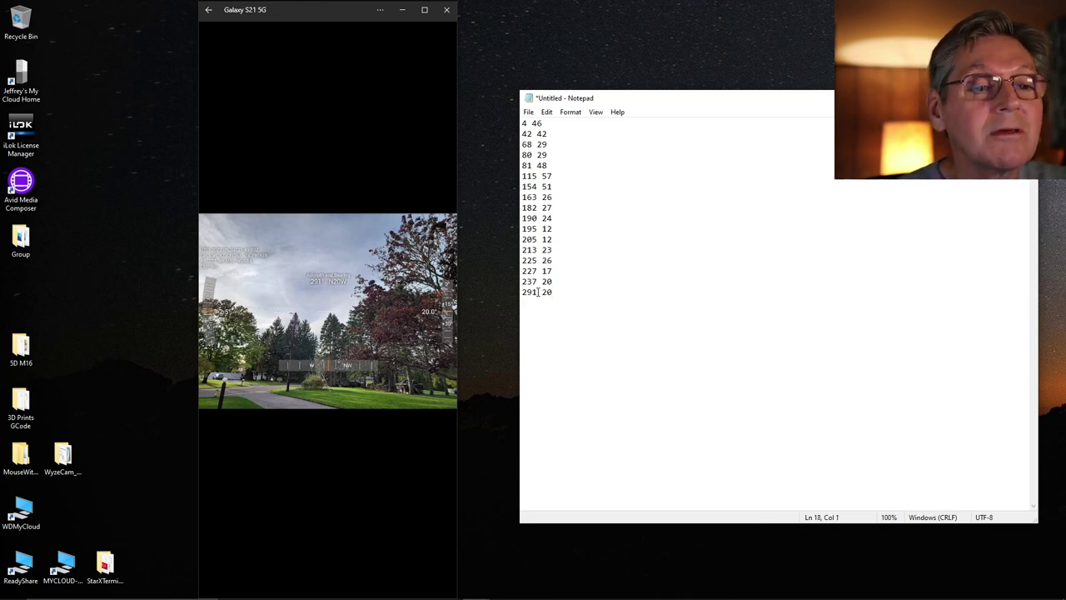
left_click(344, 169)
left_click(346, 176)
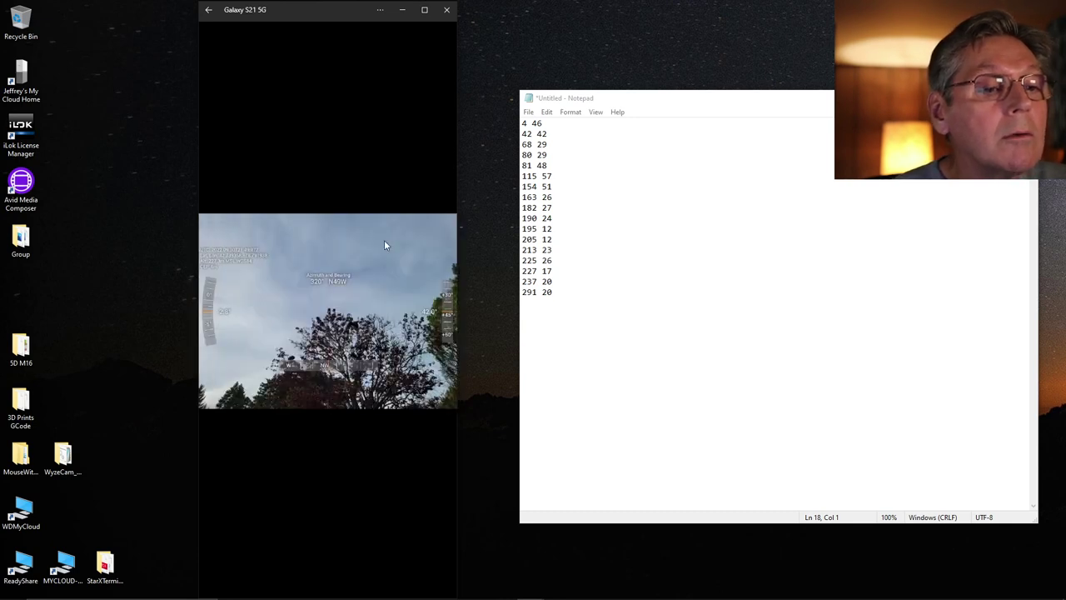
Append the pairs 320 42 and 349 40 after the last horizon entry, removing the blank line.
left_click(552, 309)
type("320")
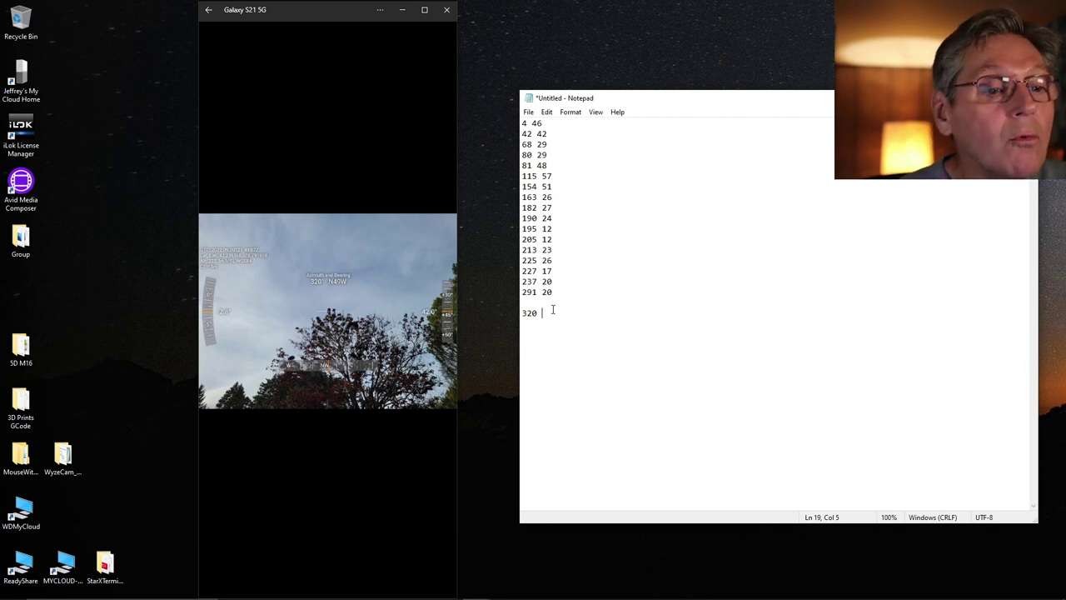
type("42")
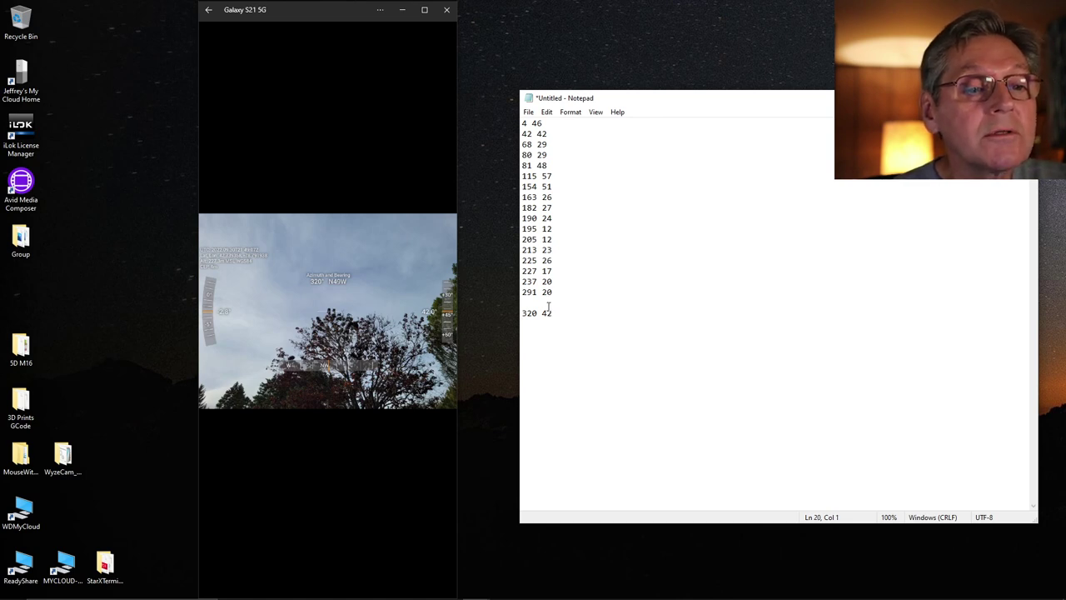
key("Delete")
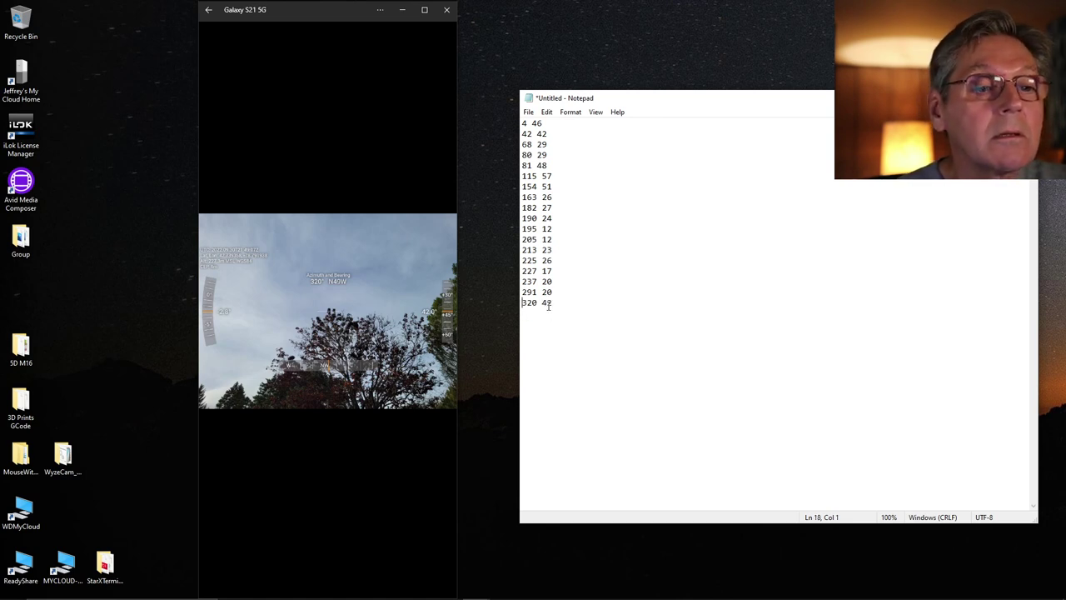
key("Down")
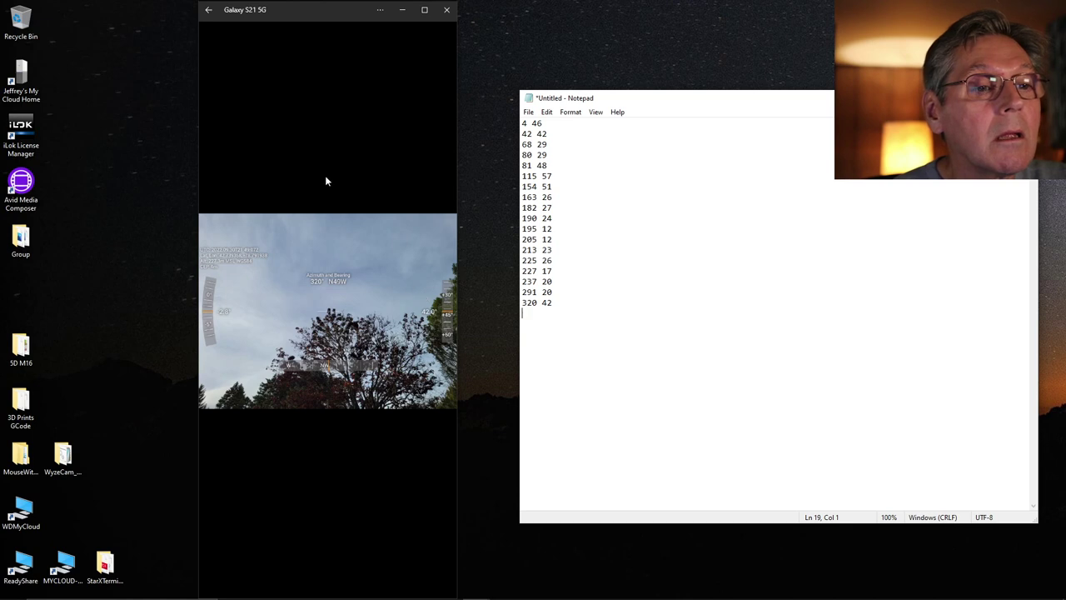
left_click(326, 180)
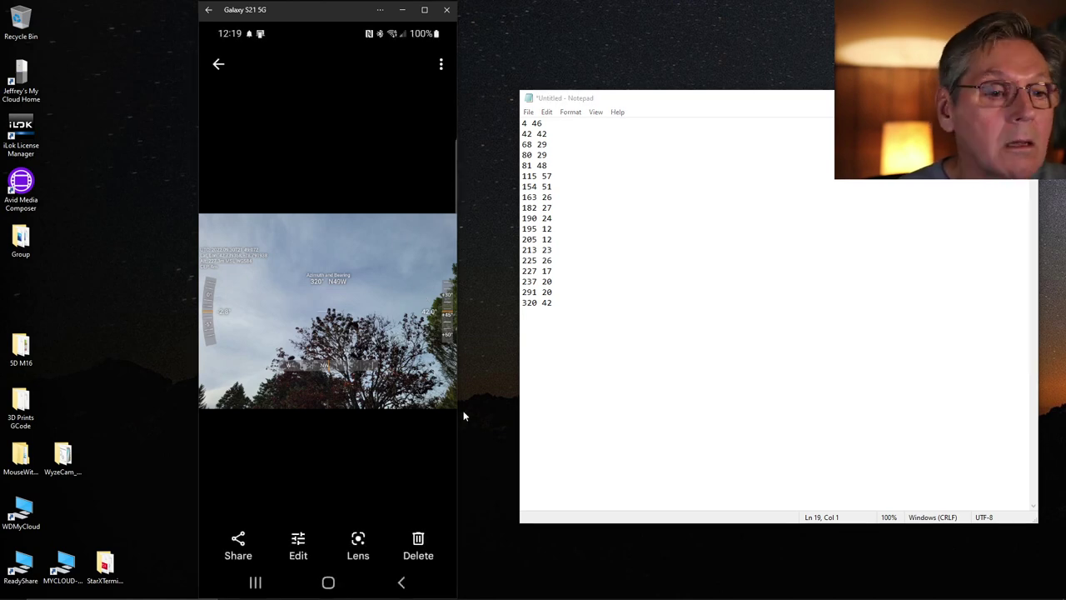
left_click(328, 170)
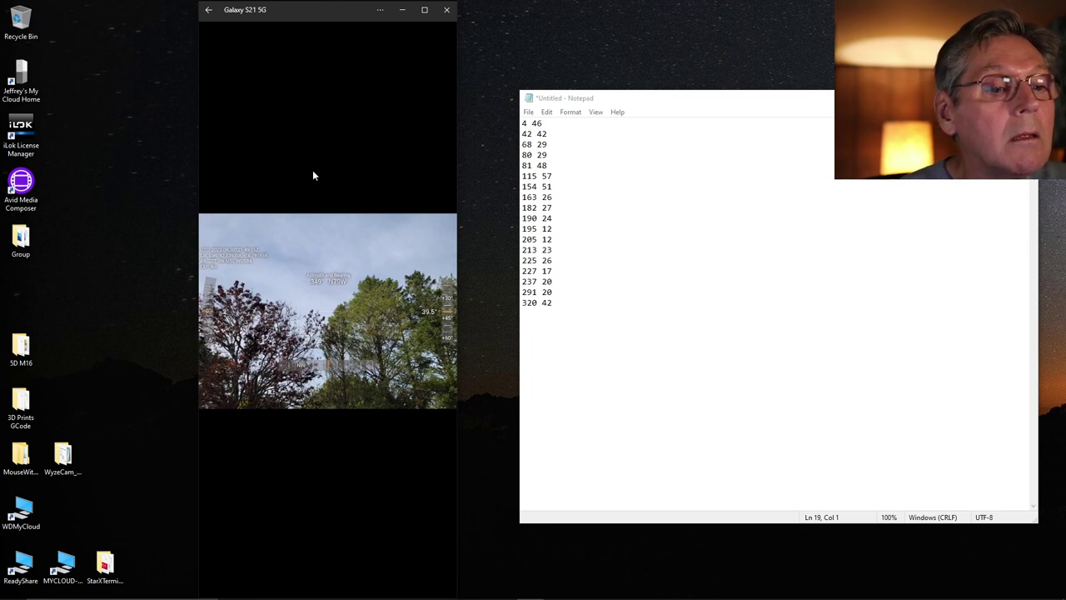
left_click(546, 323)
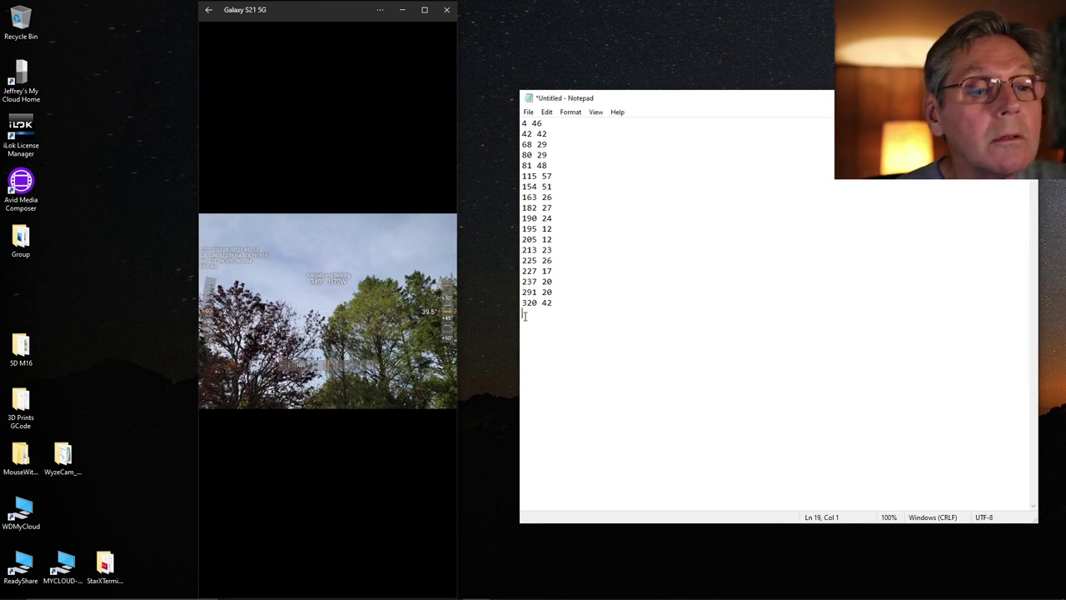
type("349")
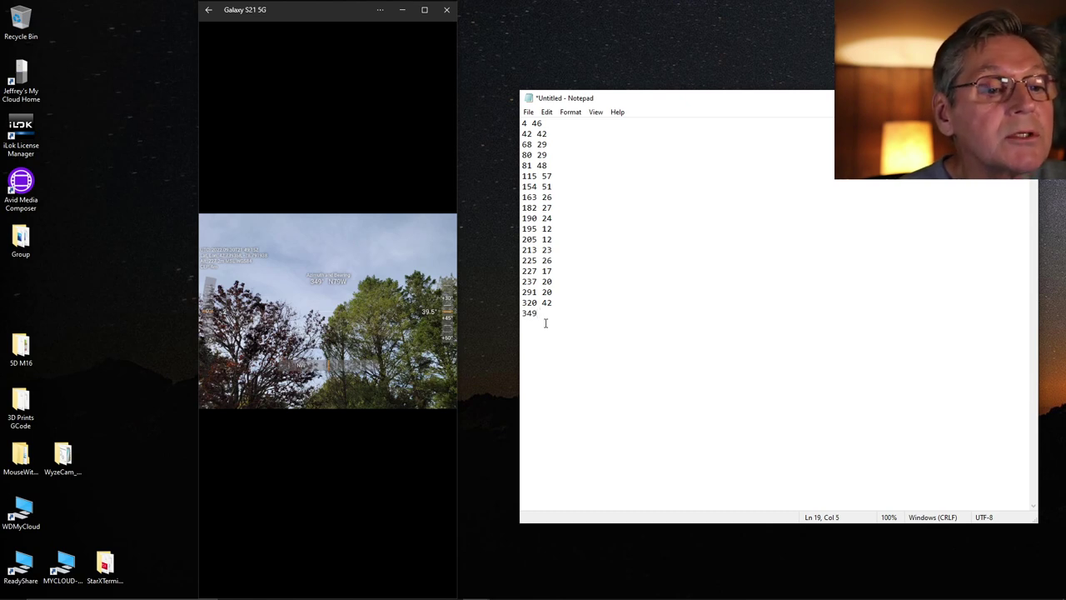
type(" 40")
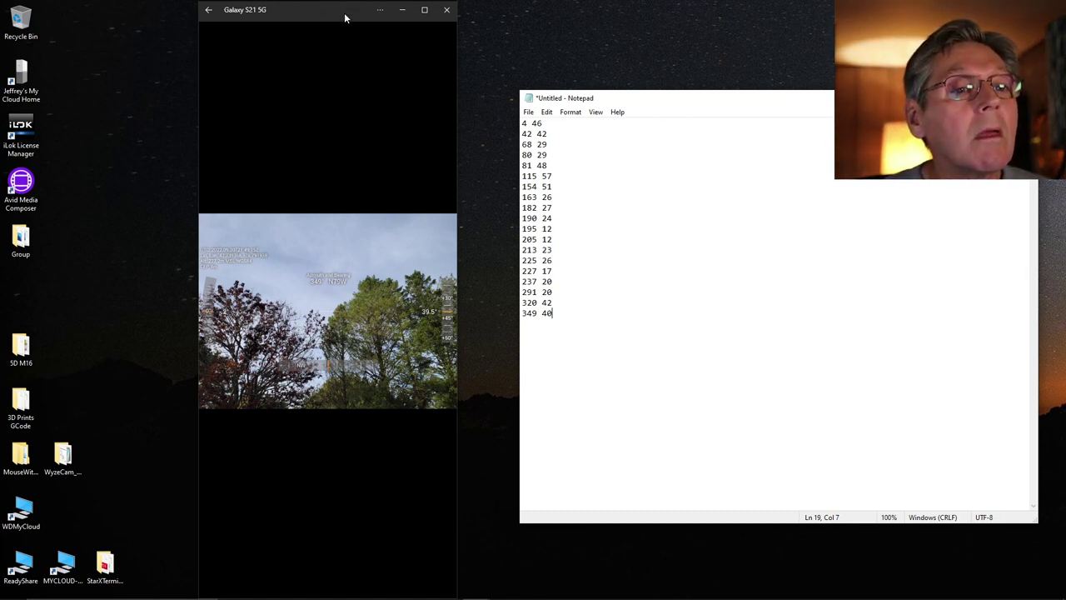
Hide the phone mirror and open landscape.ini from the my_horizon folder.
left_click(401, 10)
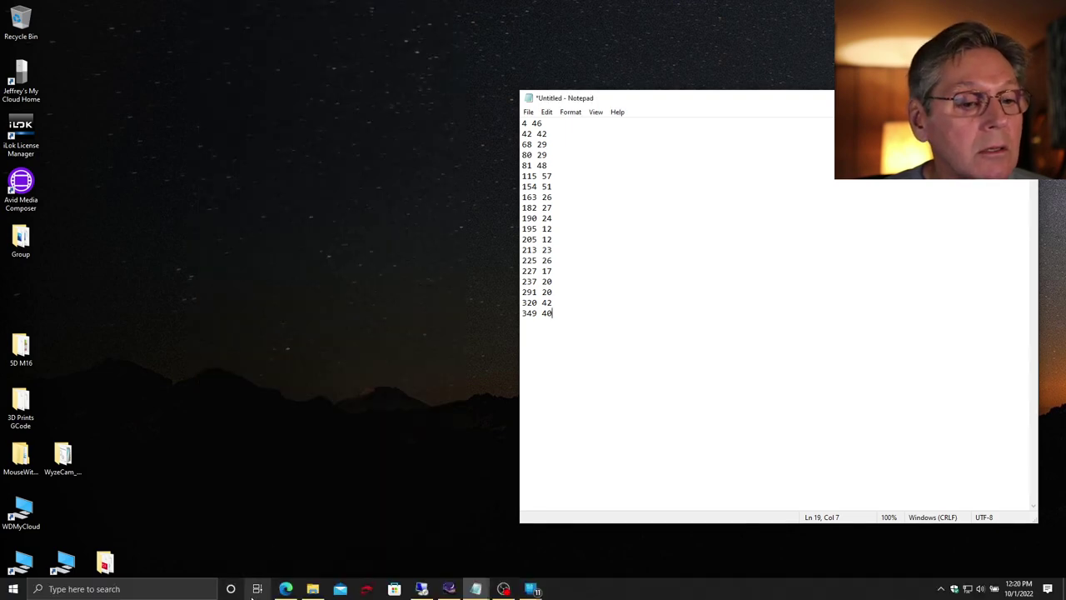
left_click(312, 589)
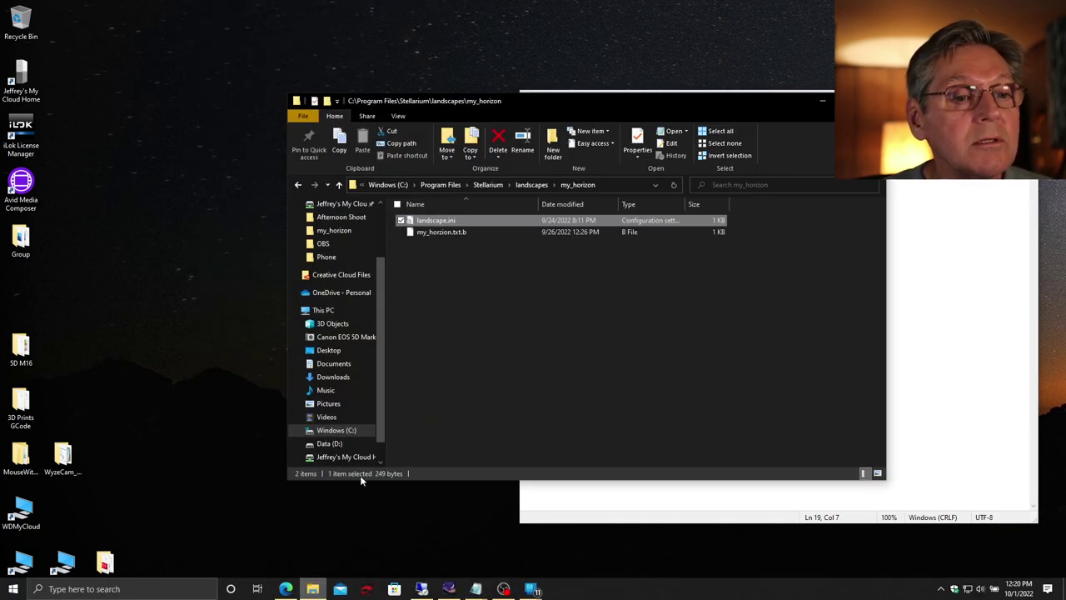
double_click(432, 221)
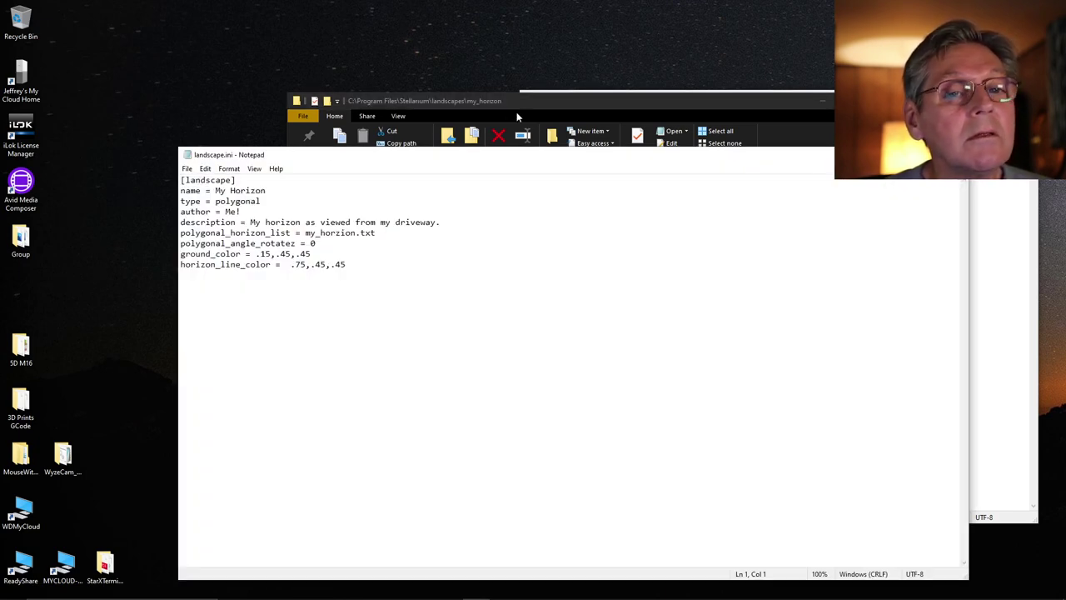
left_click(530, 106)
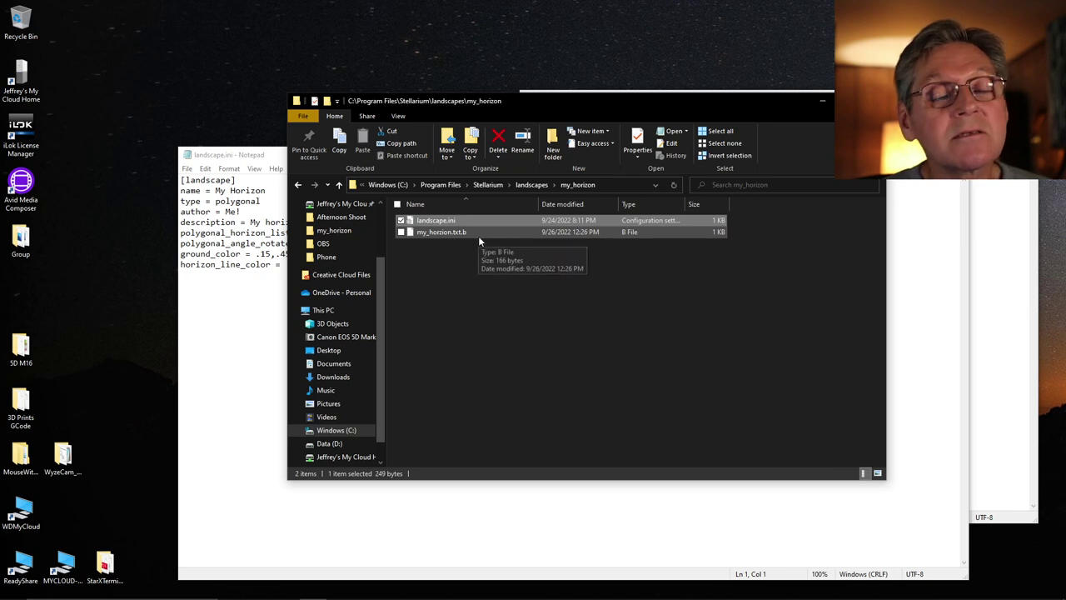
Select the horizon list file name my_horzion.txt in landscape.ini, then return to the number list.
left_click(197, 326)
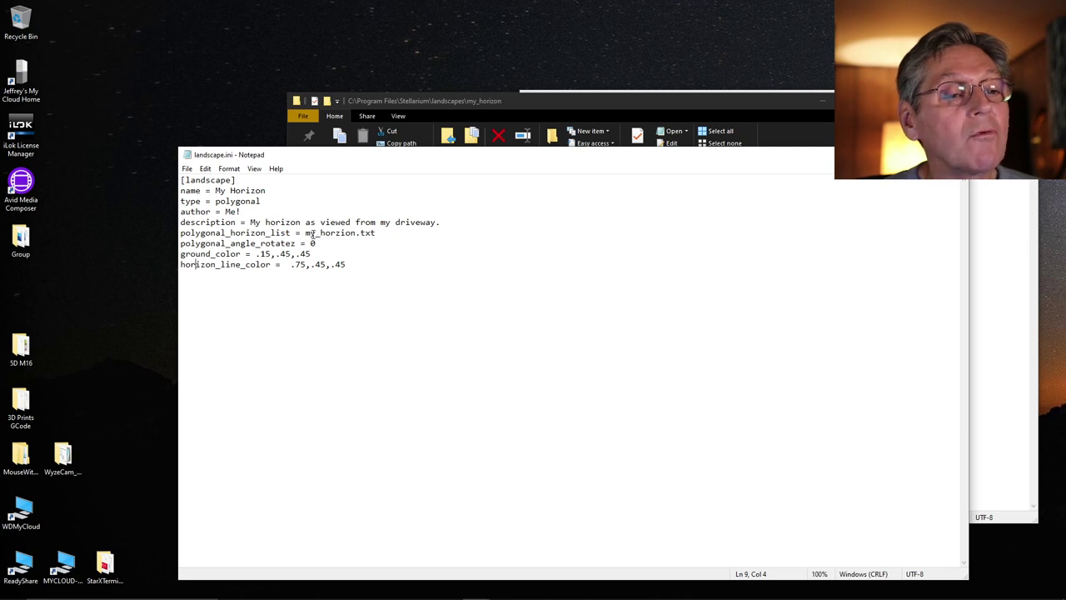
left_click_drag(306, 234, 380, 234)
key("ctrl+c")
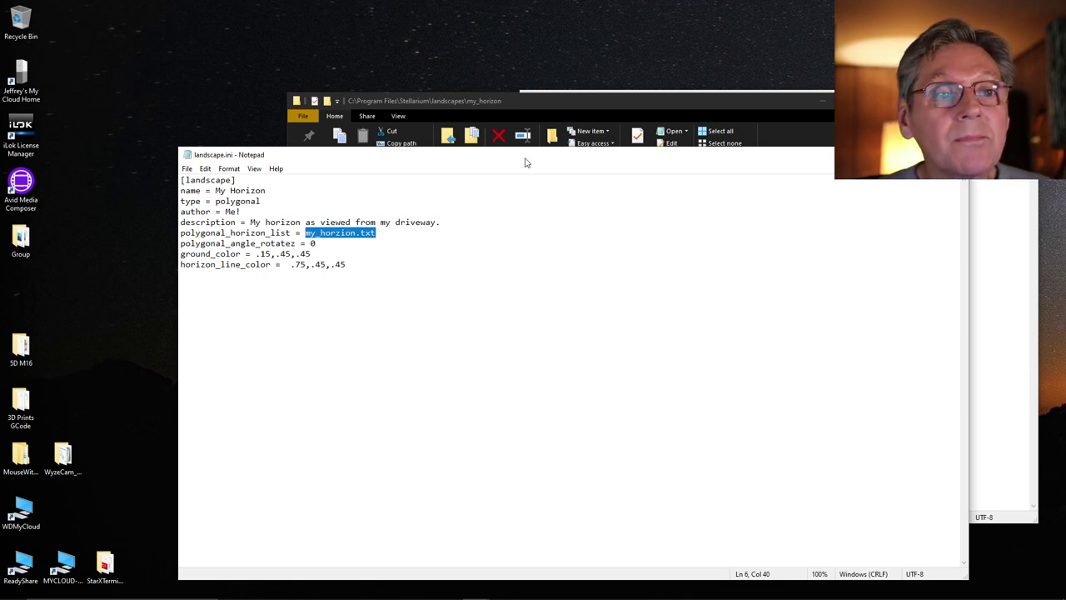
key("alt+Tab")
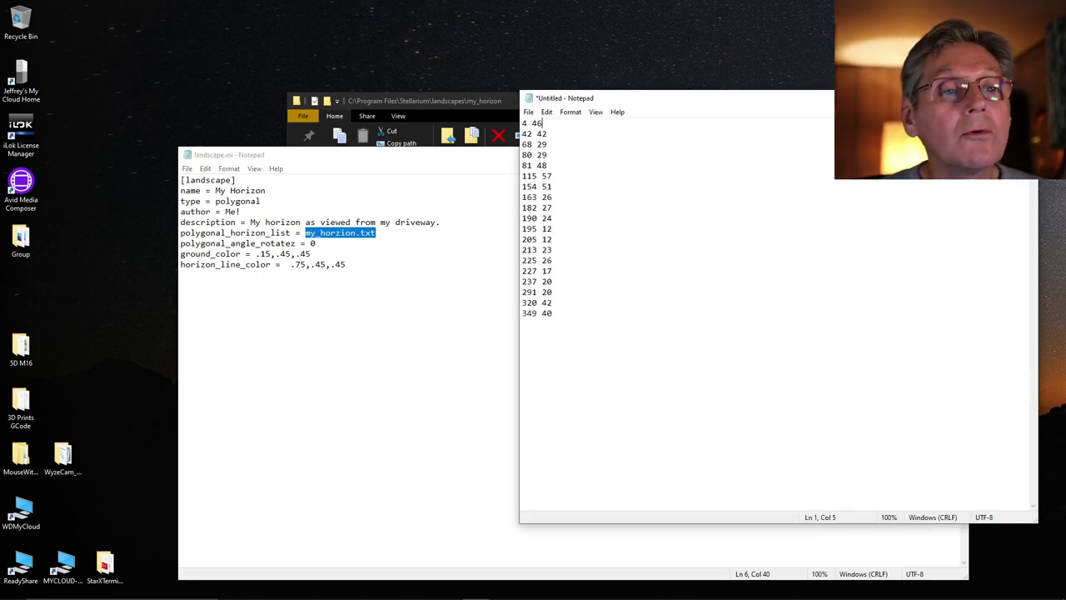
Save the number list as my_horzion.txt in C:\Program Files\Stellarium\landscapes\my_horizon.
left_click(529, 113)
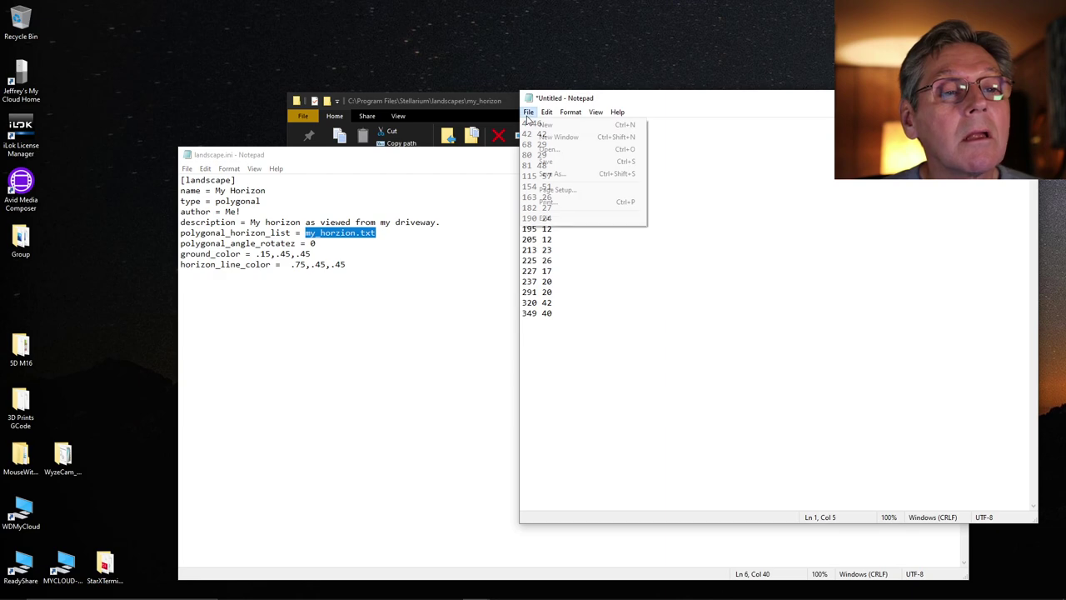
left_click(550, 173)
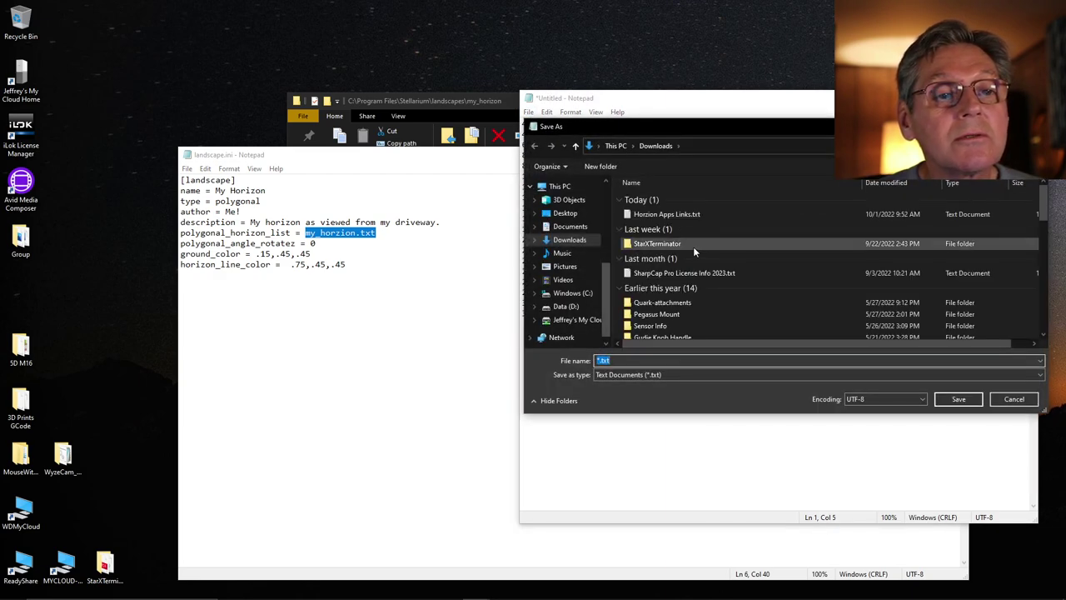
left_click(570, 294)
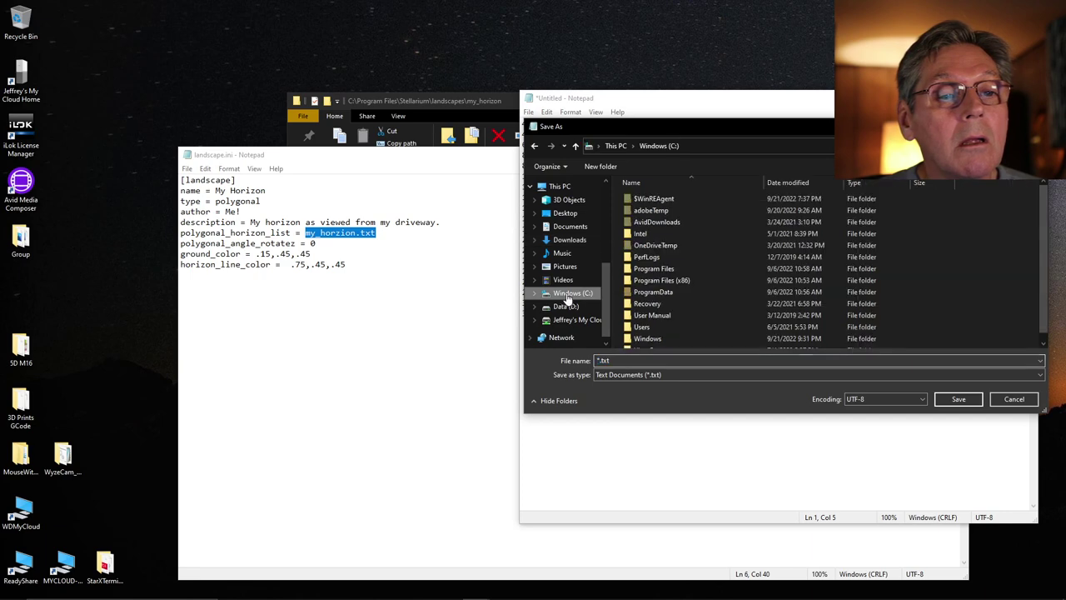
double_click(664, 269)
scroll(676, 272, "down", 10)
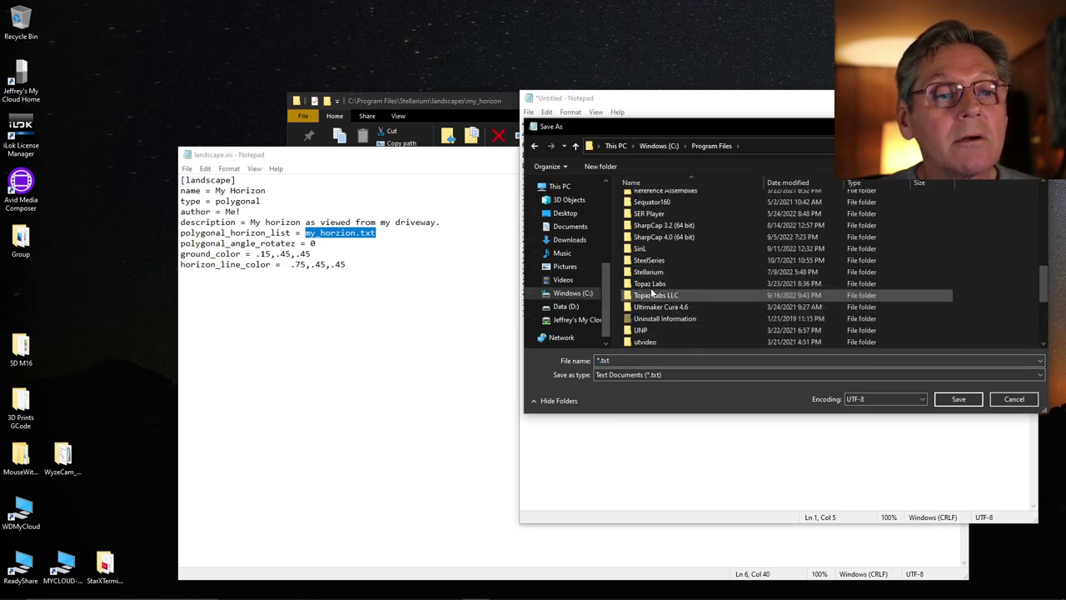
double_click(651, 273)
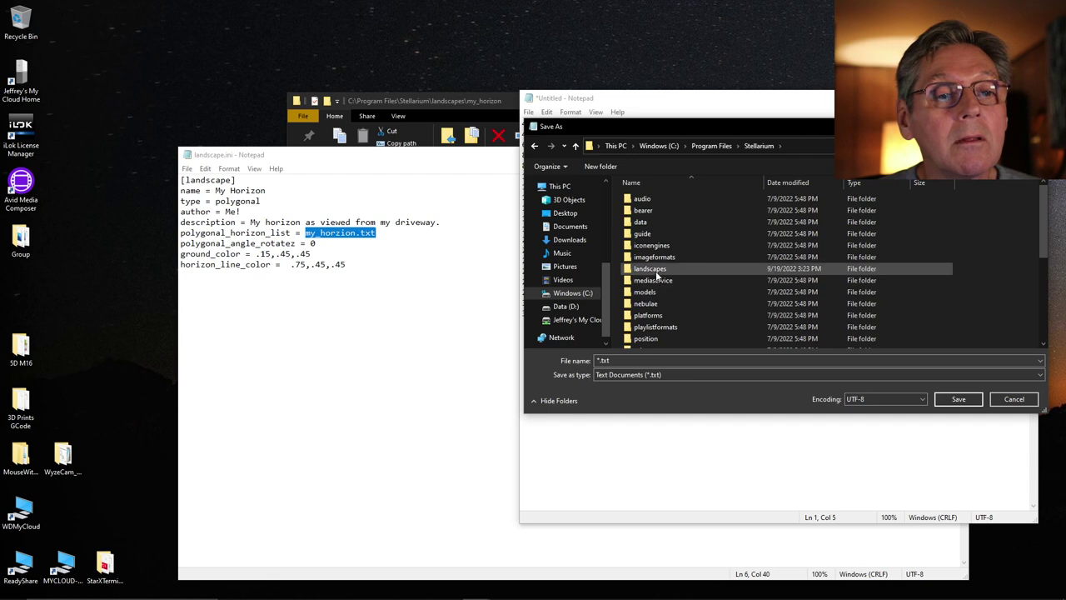
double_click(657, 273)
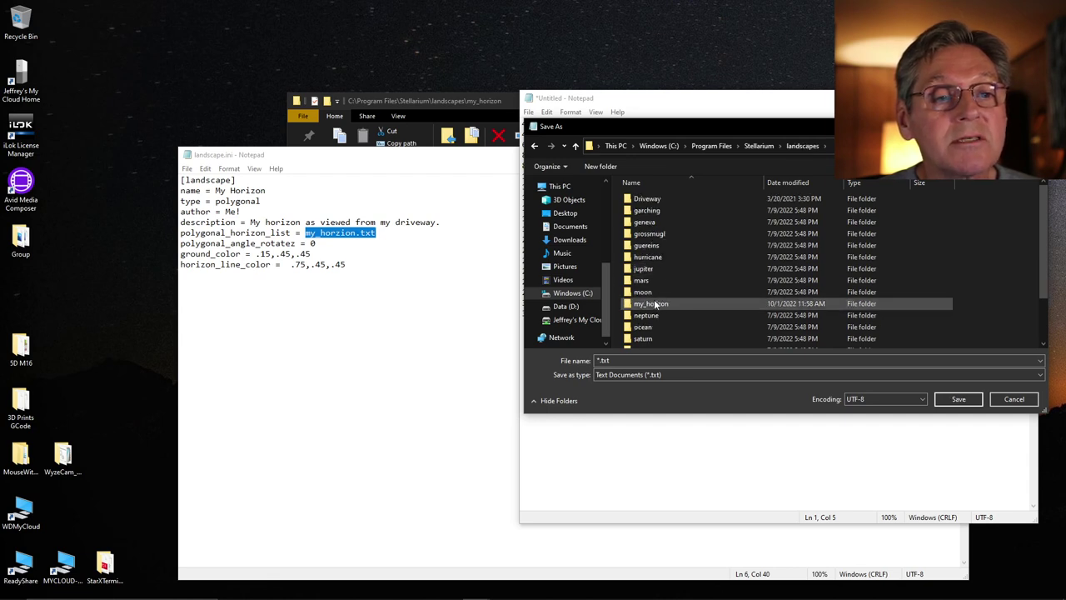
double_click(656, 304)
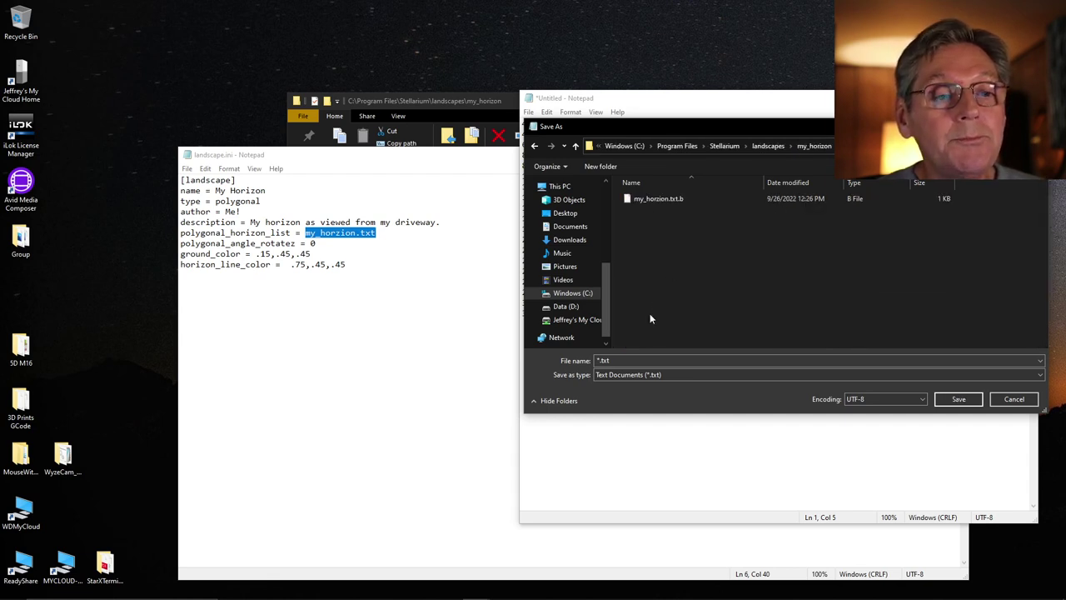
double_click(615, 360)
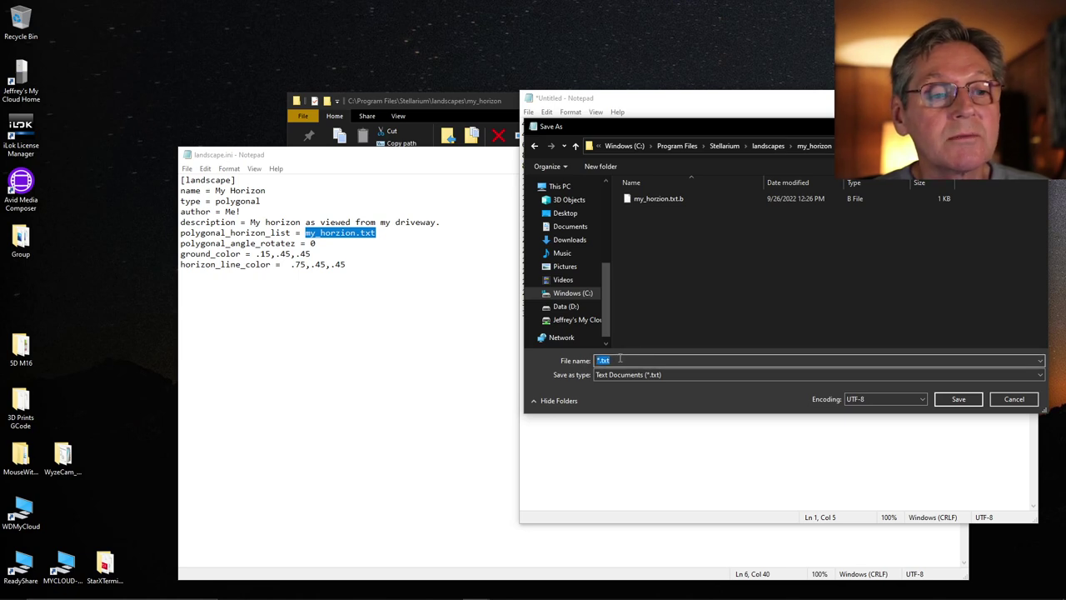
key("ctrl+v")
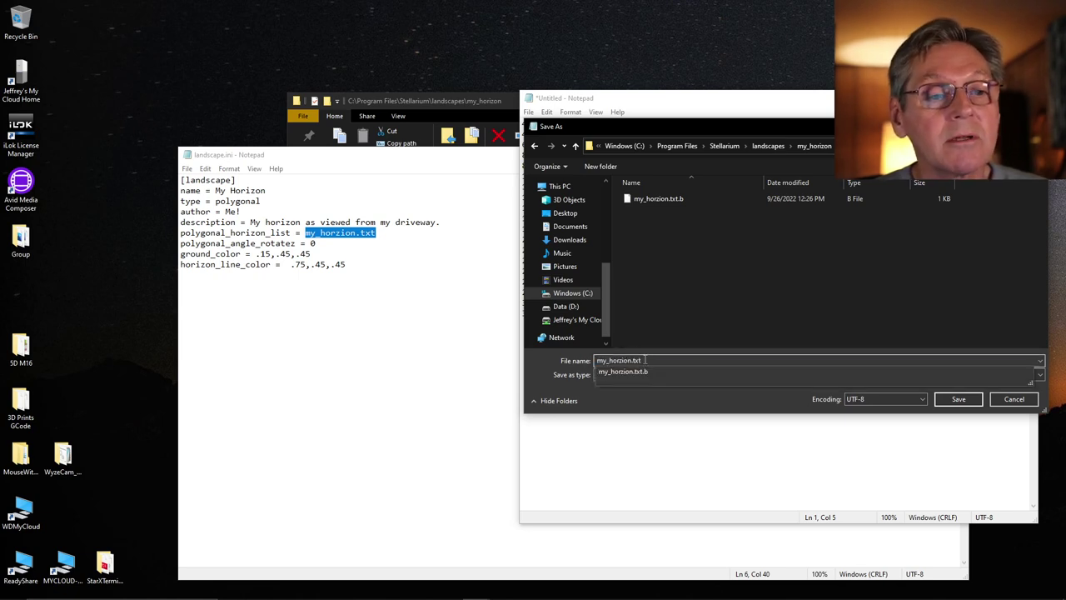
left_click(954, 399)
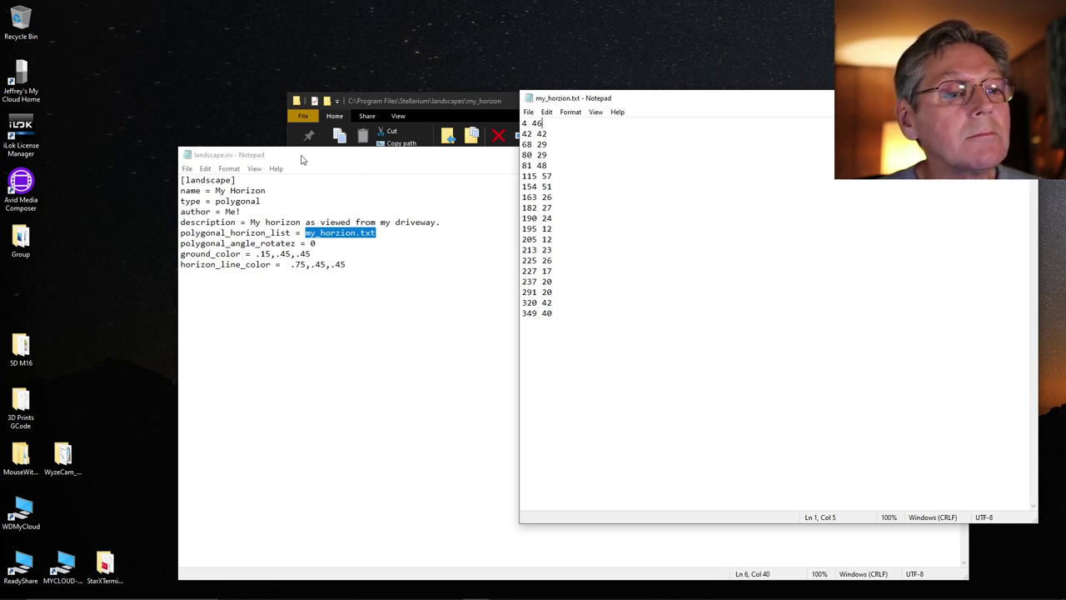
mouse_move(13, 593)
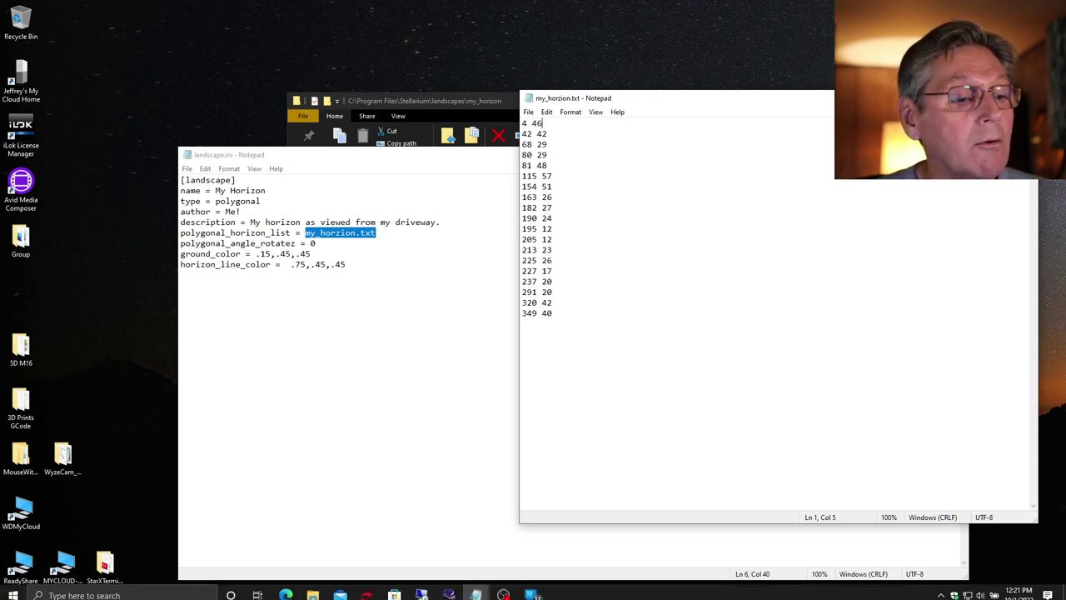
Launch Stellarium from the Start menu's Astronomy group.
left_click(12, 589)
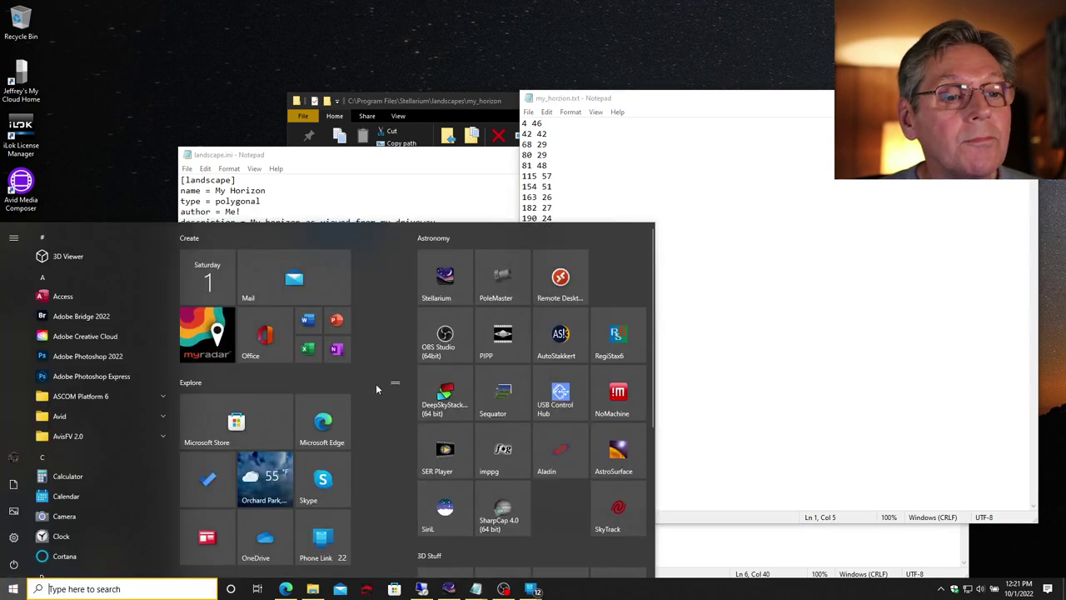
left_click(457, 290)
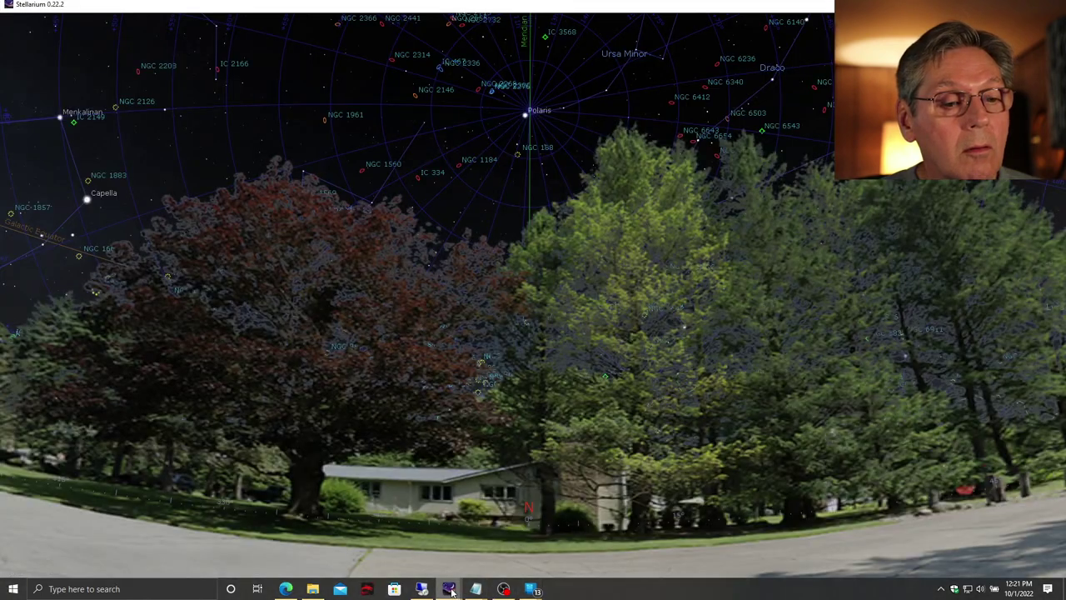
mouse_move(454, 590)
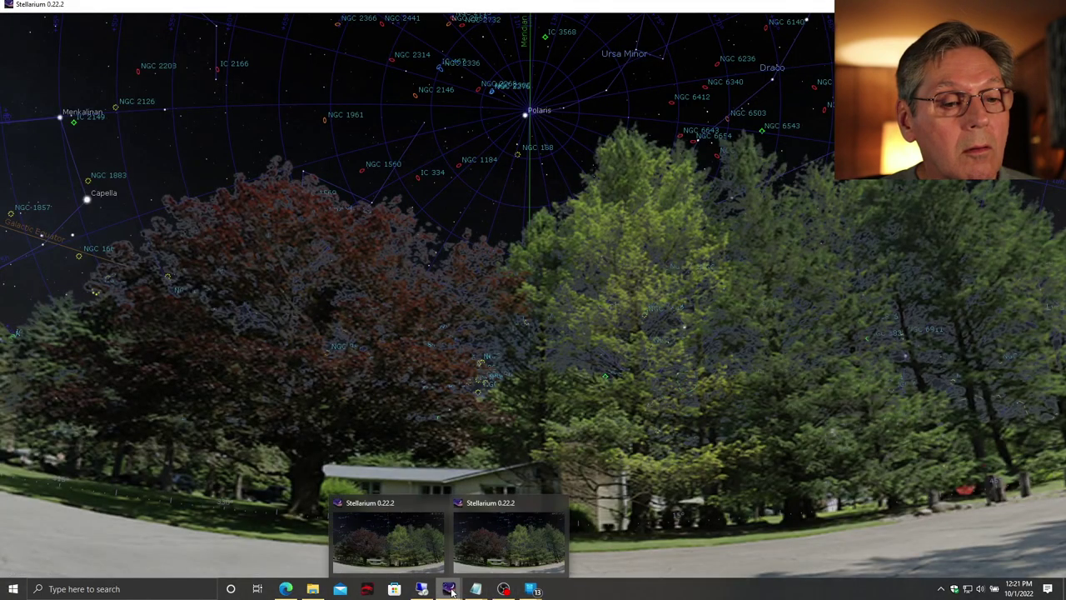
Close the duplicate Stellarium window and apply the My Horizon landscape.
left_click(562, 503)
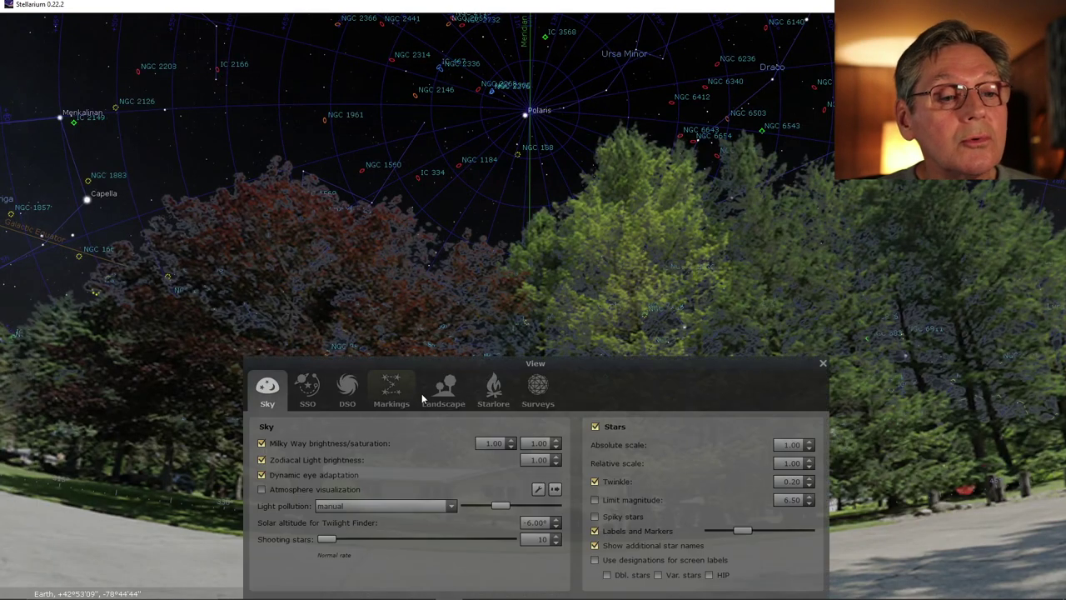
left_click(446, 404)
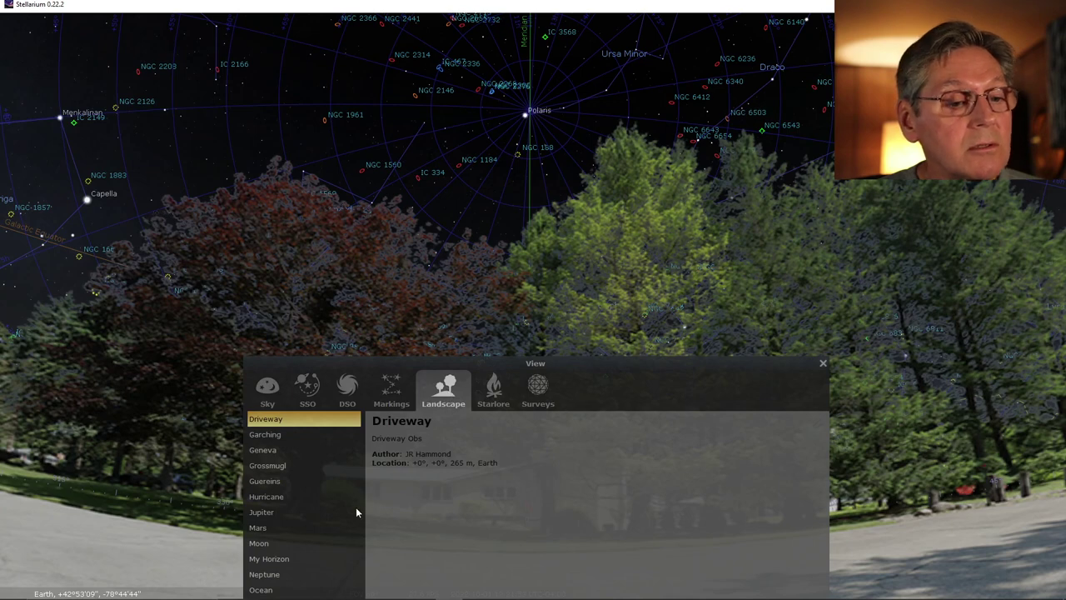
left_click(277, 560)
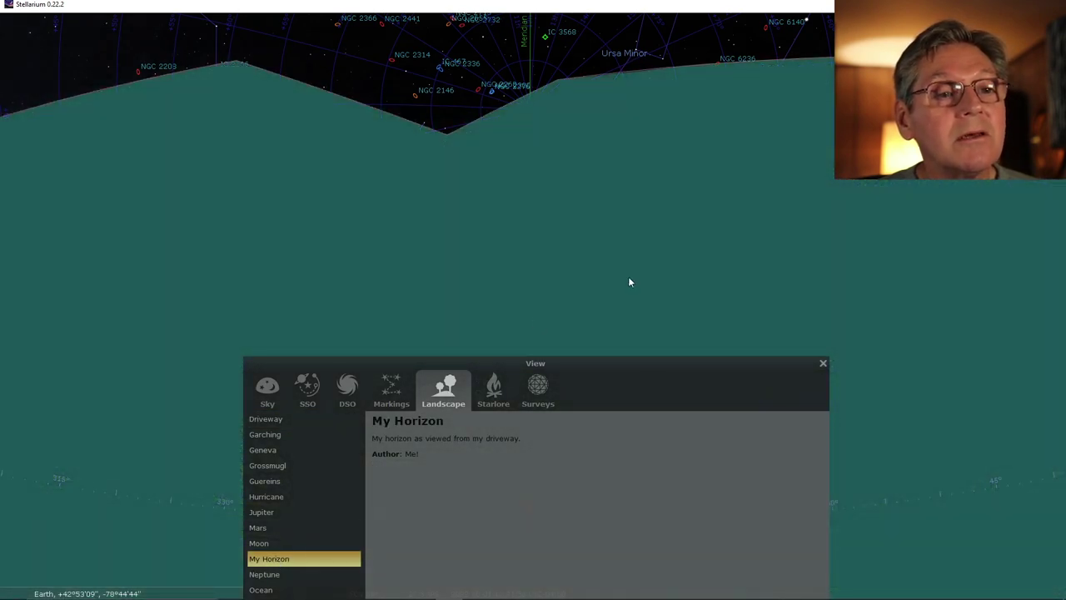
Pan around the sky to inspect My Horizon's outline, then return to Driveway.
left_click_drag(630, 280, 321, 269)
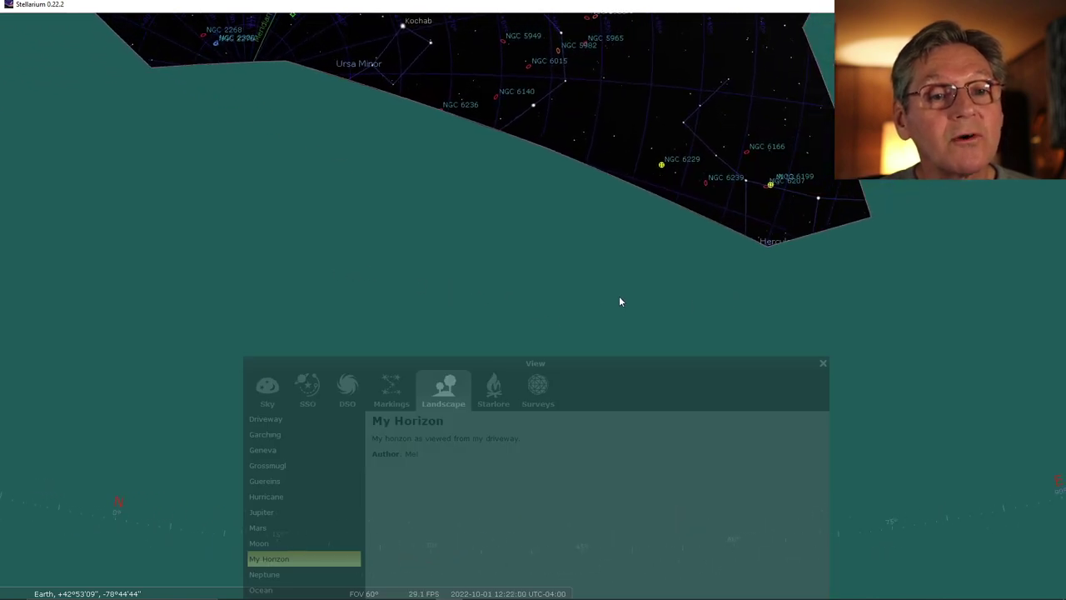
left_click_drag(619, 300, 371, 280)
left_click_drag(639, 287, 435, 278)
left_click_drag(794, 298, 358, 175)
left_click_drag(652, 231, 325, 279)
left_click_drag(603, 283, 423, 309)
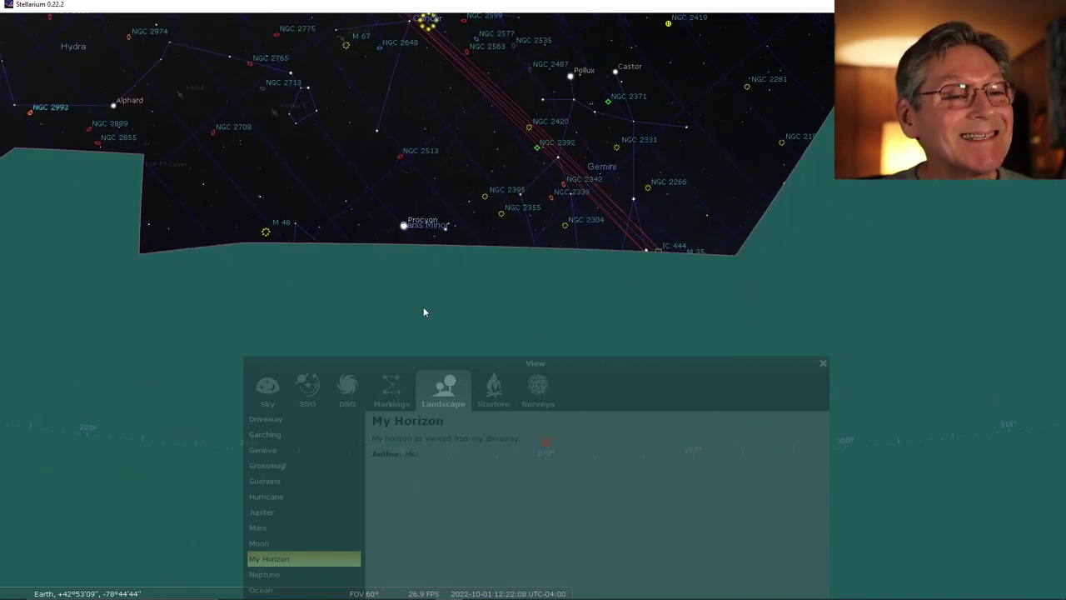
left_click_drag(562, 314, 403, 274)
left_click_drag(792, 193, 503, 309)
left_click_drag(680, 264, 555, 301)
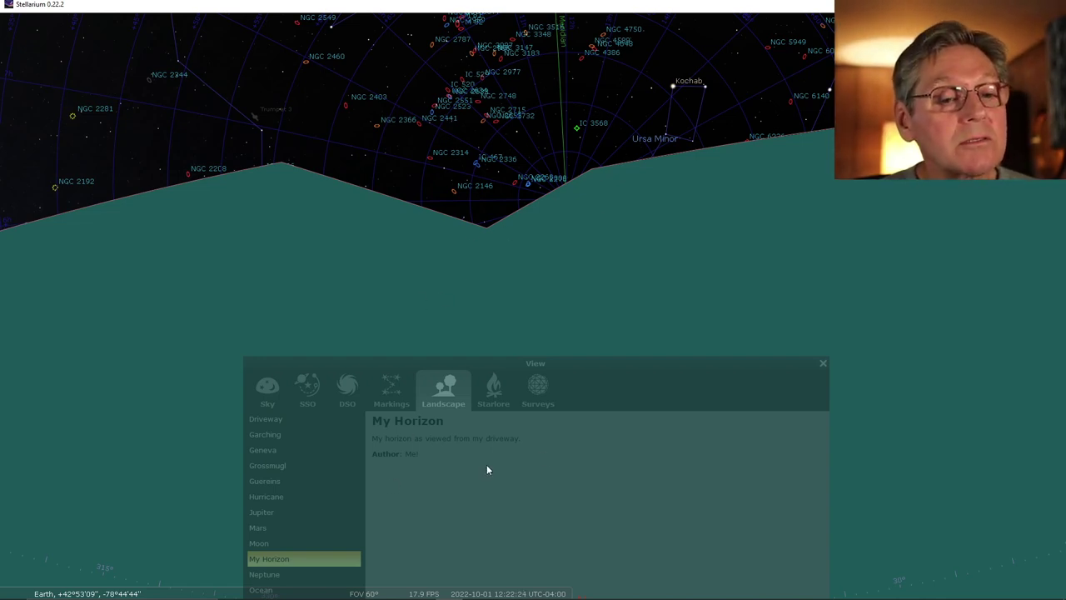
left_click(268, 422)
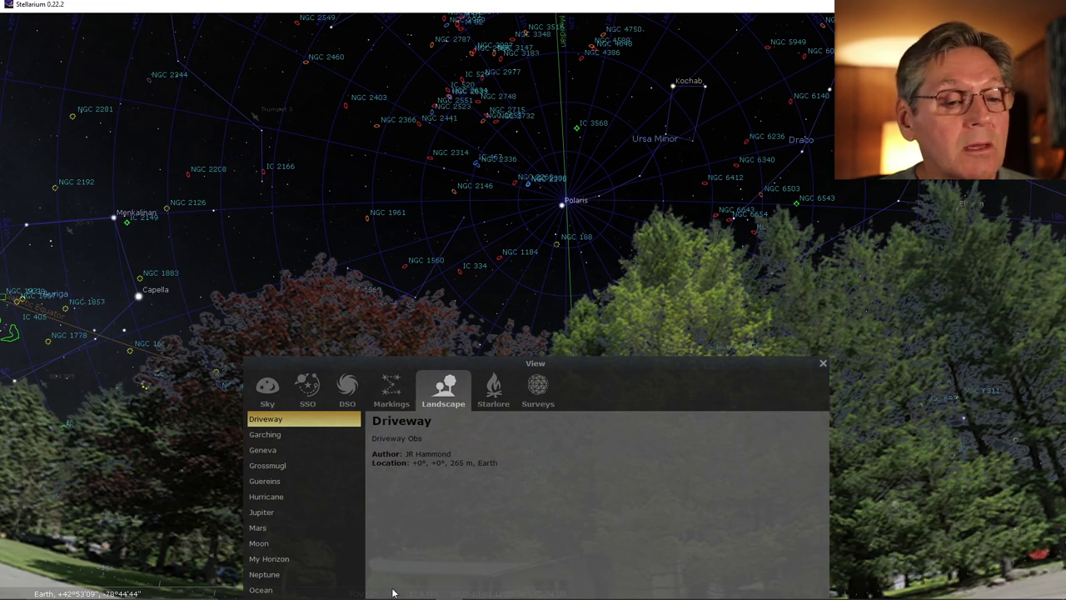
Try polygonal_angle_rotatez 5 in landscape.ini, discard the edit, and reapply My Horizon in Stellarium.
mouse_move(394, 592)
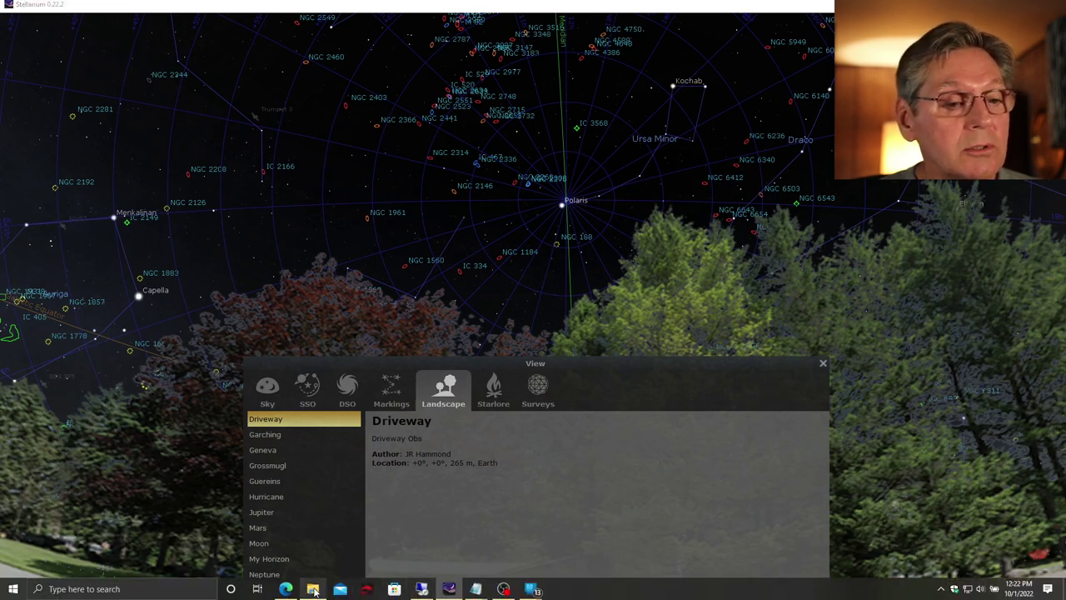
left_click(313, 589)
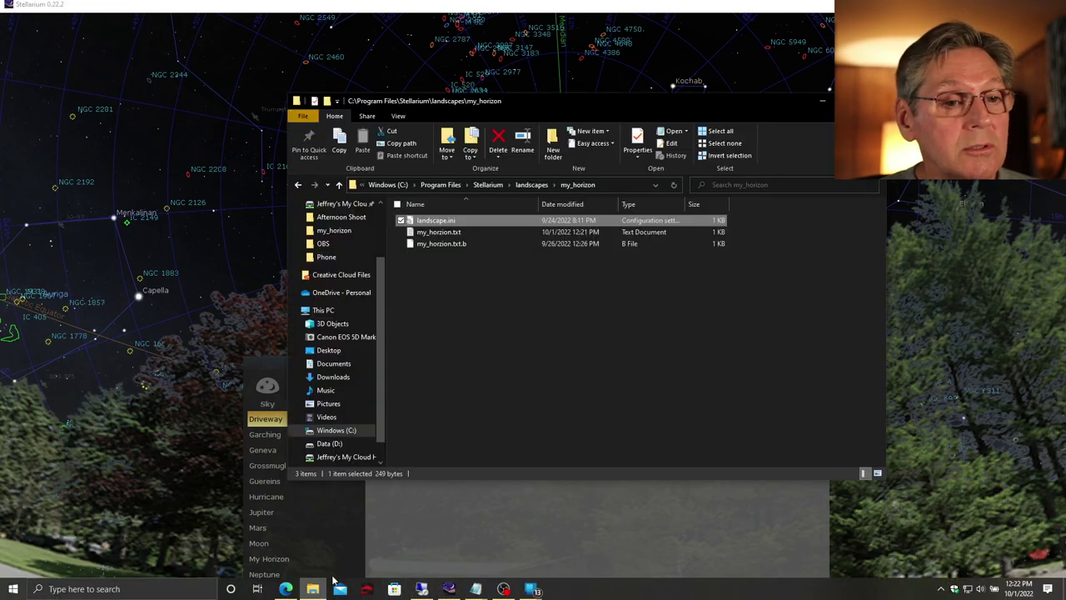
double_click(442, 223)
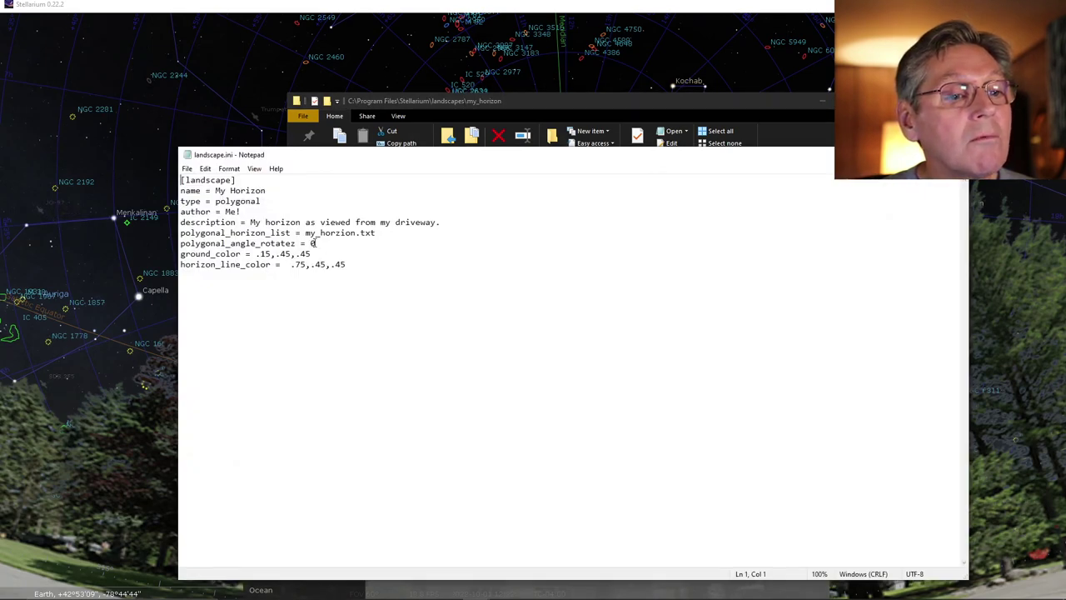
double_click(313, 243)
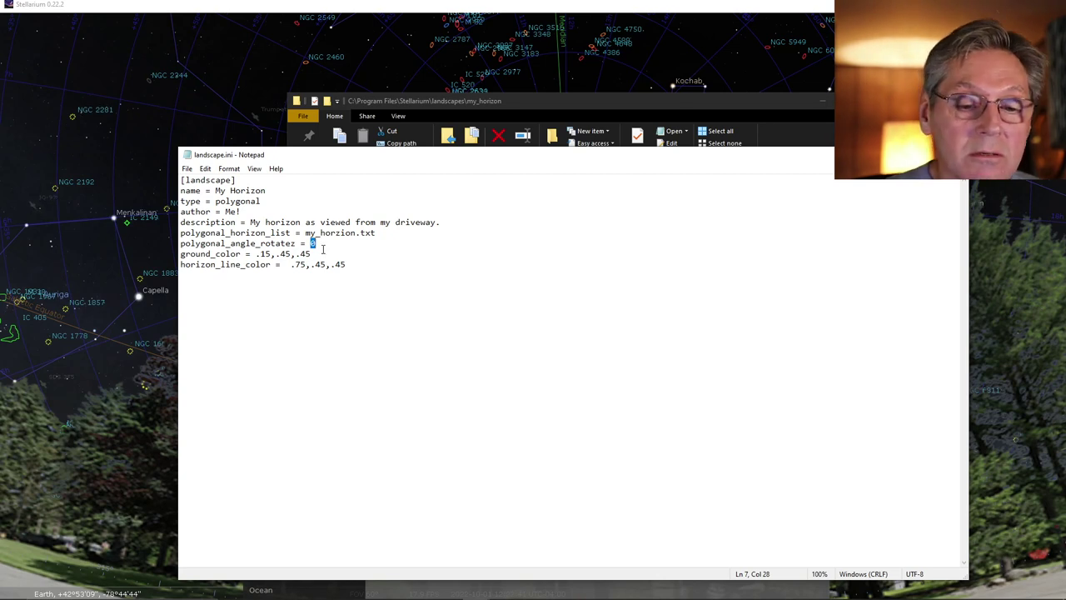
type("5")
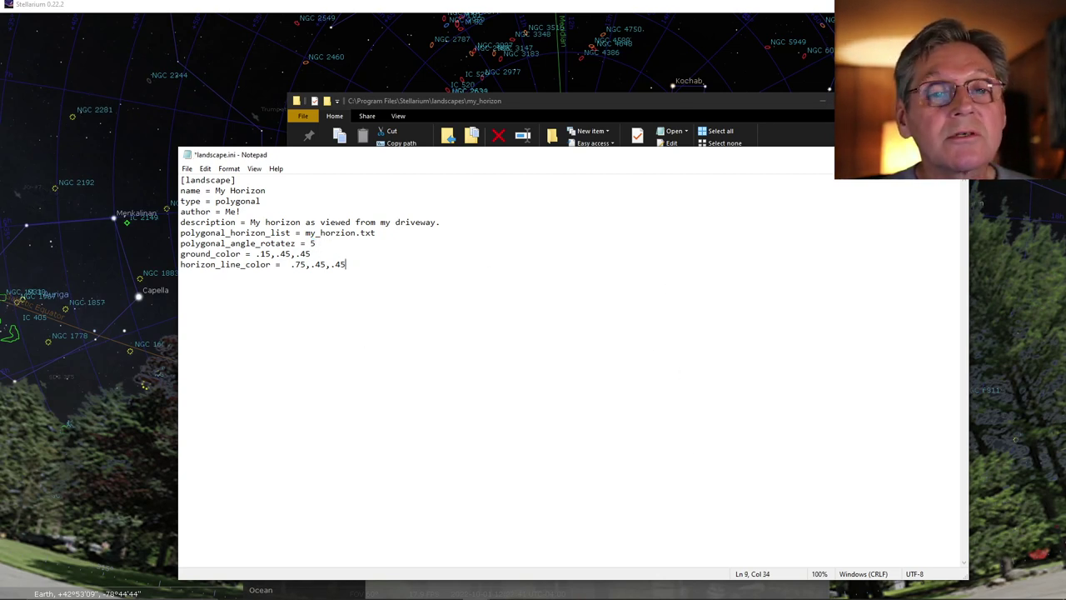
key("alt+F4")
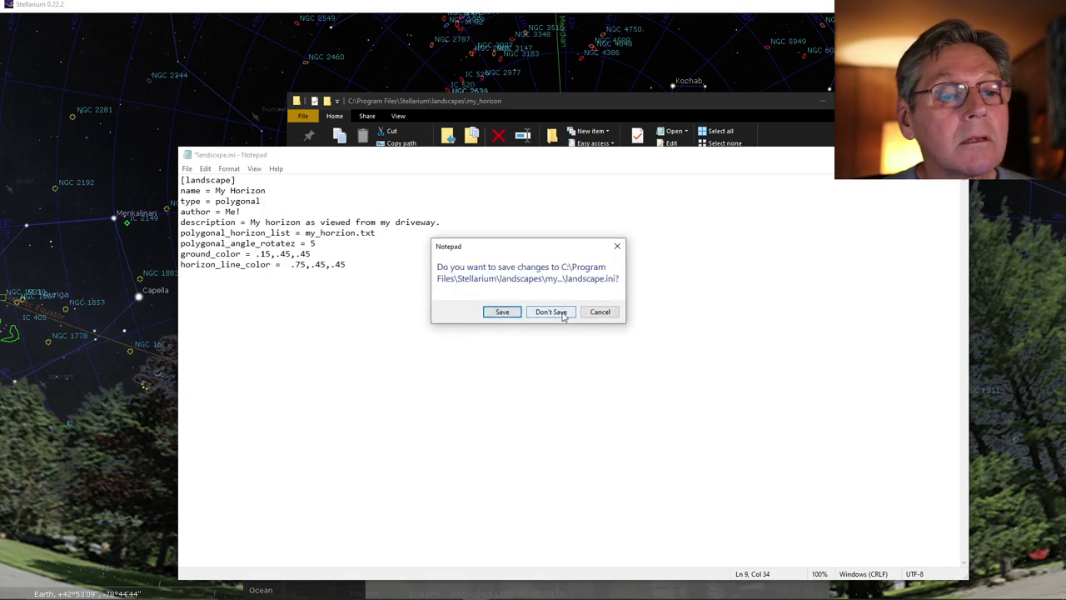
left_click(551, 311)
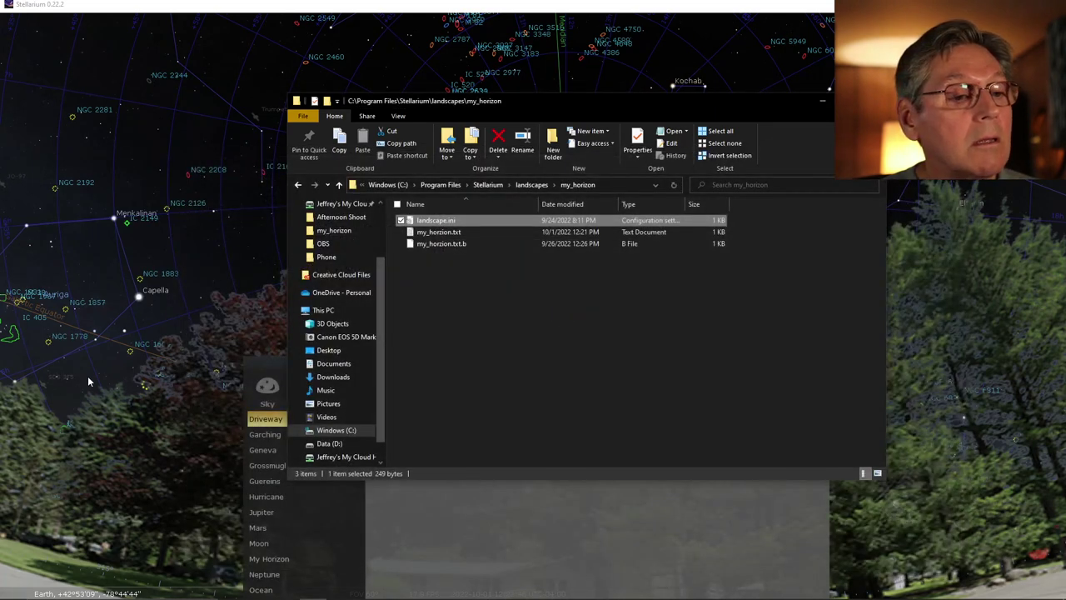
left_click(265, 560)
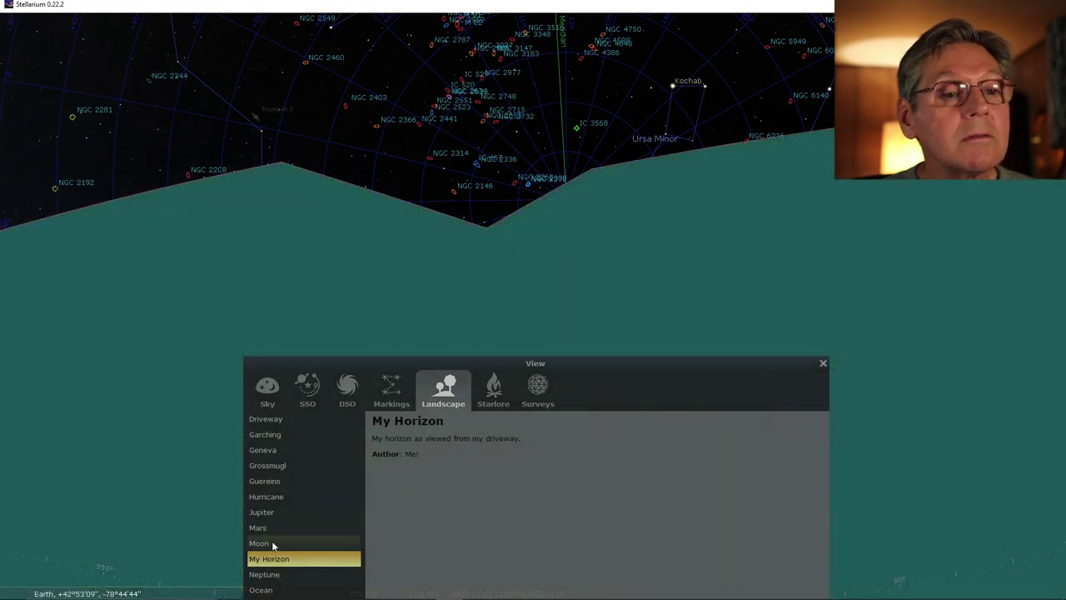
Switch Stellarium back to Driveway and reopen the my_horizon folder.
left_click(279, 416)
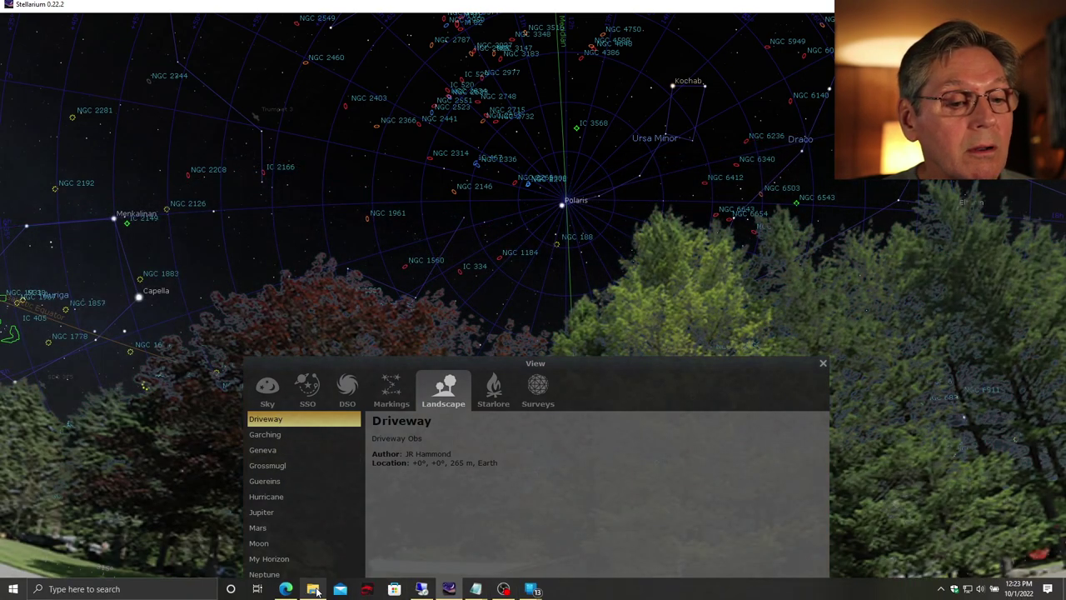
left_click(313, 589)
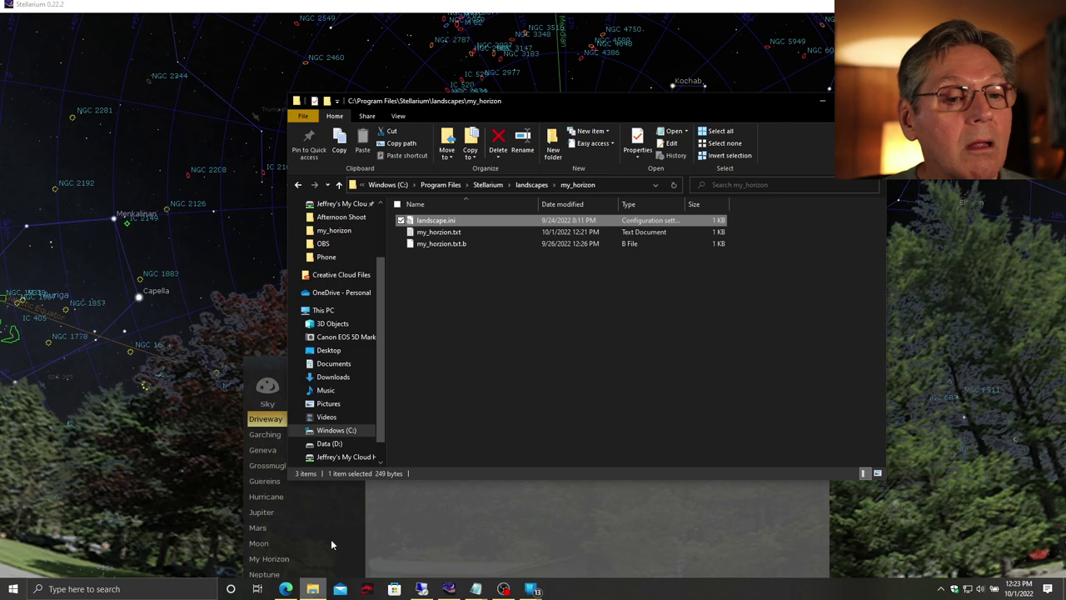
Change polygonal_angle_rotatez from 0 to 10 in landscape.ini and save it.
double_click(448, 221)
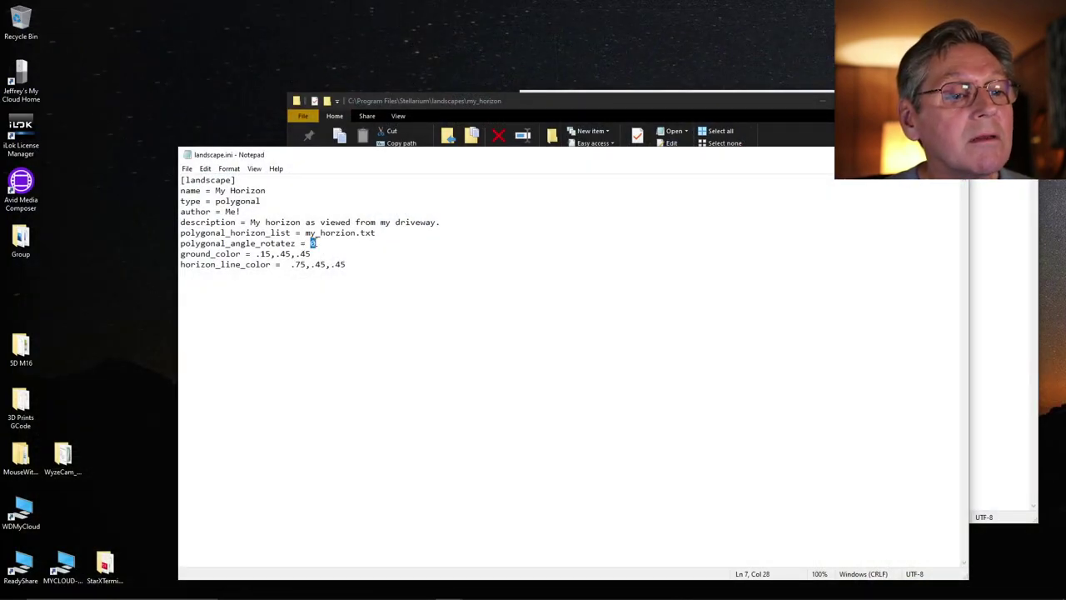
type("10")
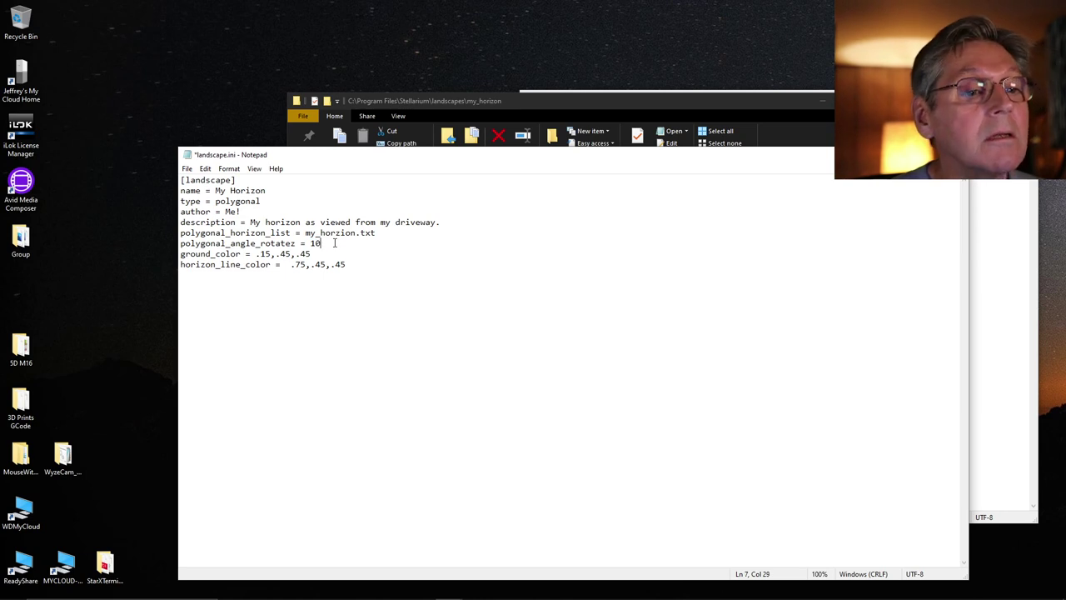
key("Return")
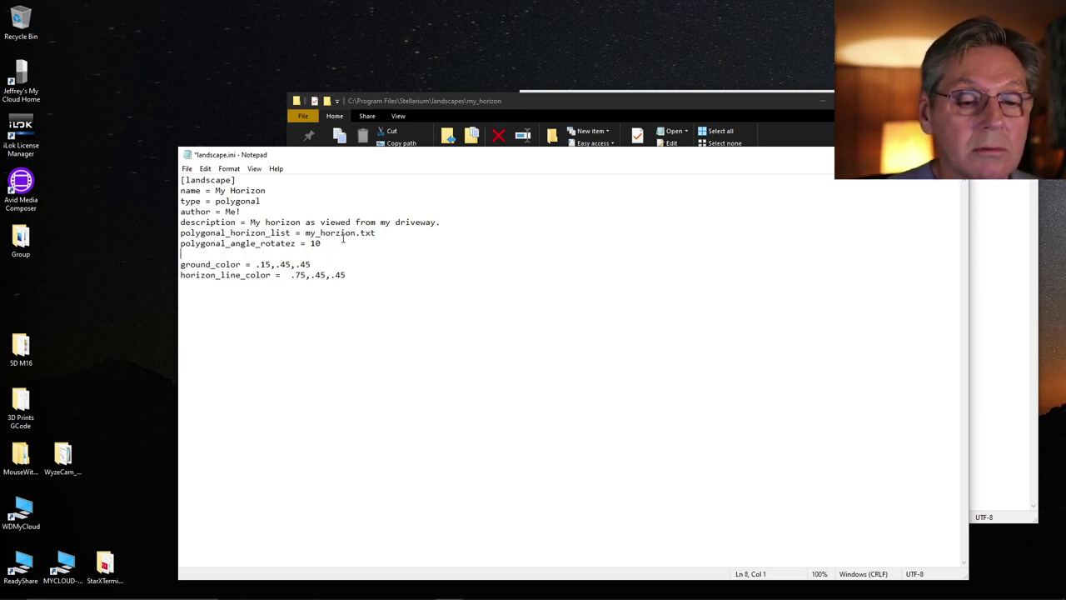
key("BackSpace")
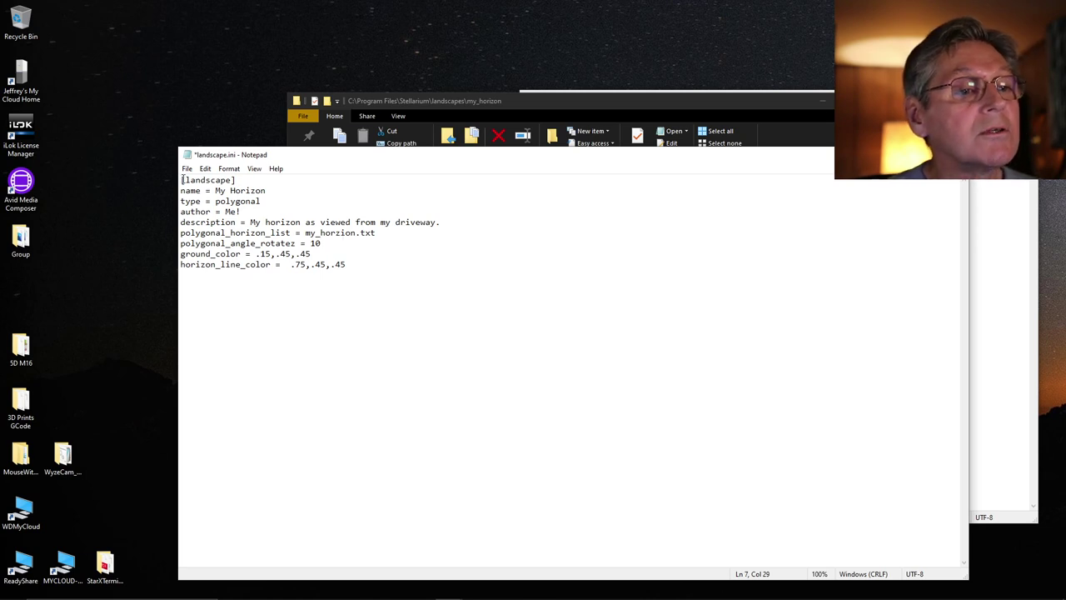
left_click(186, 169)
left_click(193, 219)
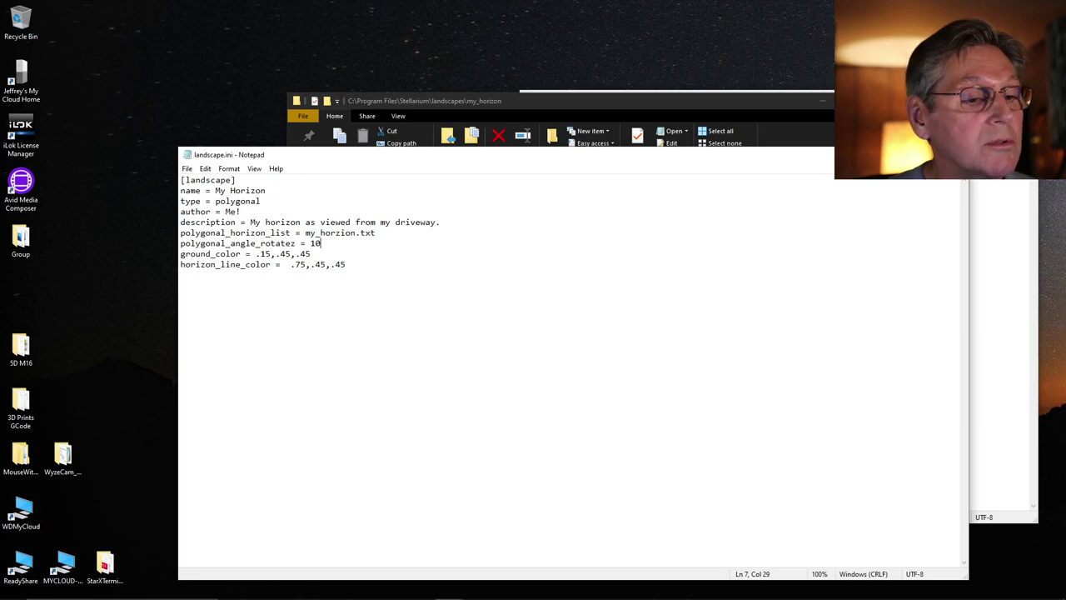
left_click(13, 589)
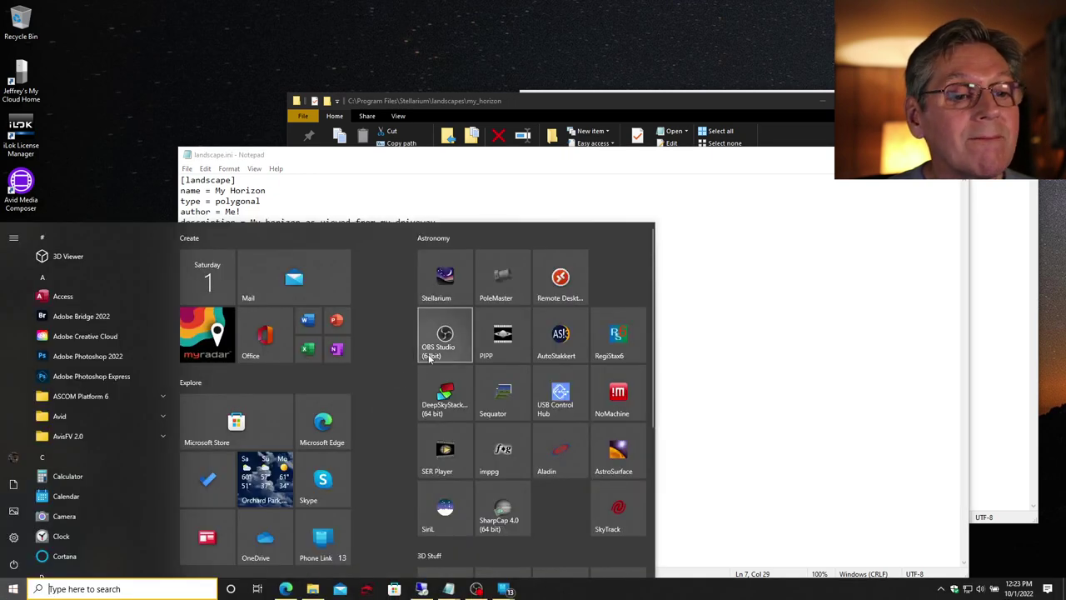
Relaunch Stellarium and compare the 10-rotated My Horizon with Driveway, ending on My Horizon.
left_click(445, 280)
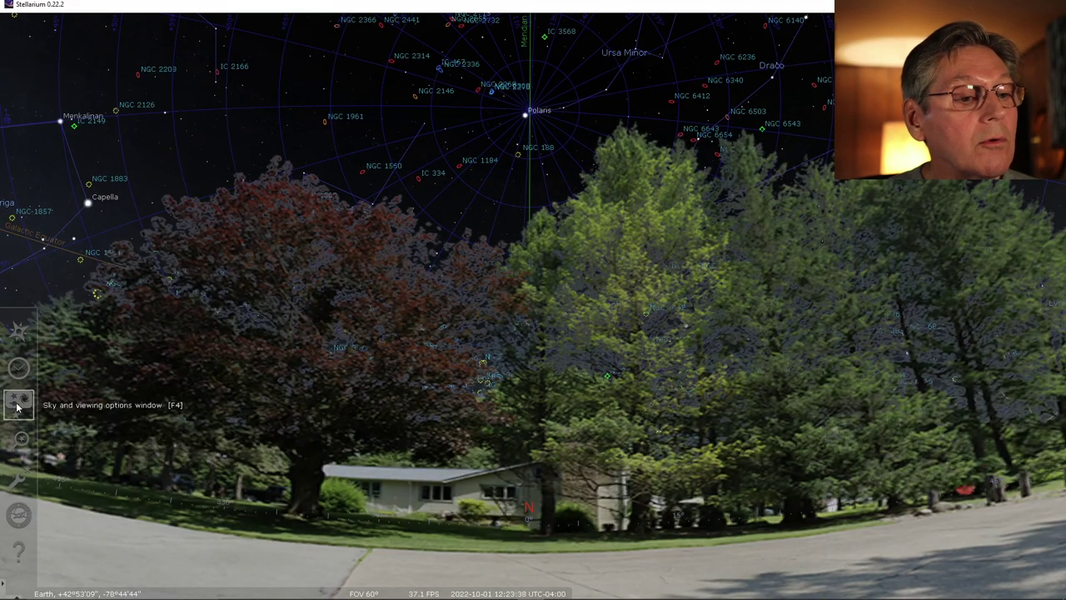
left_click(18, 404)
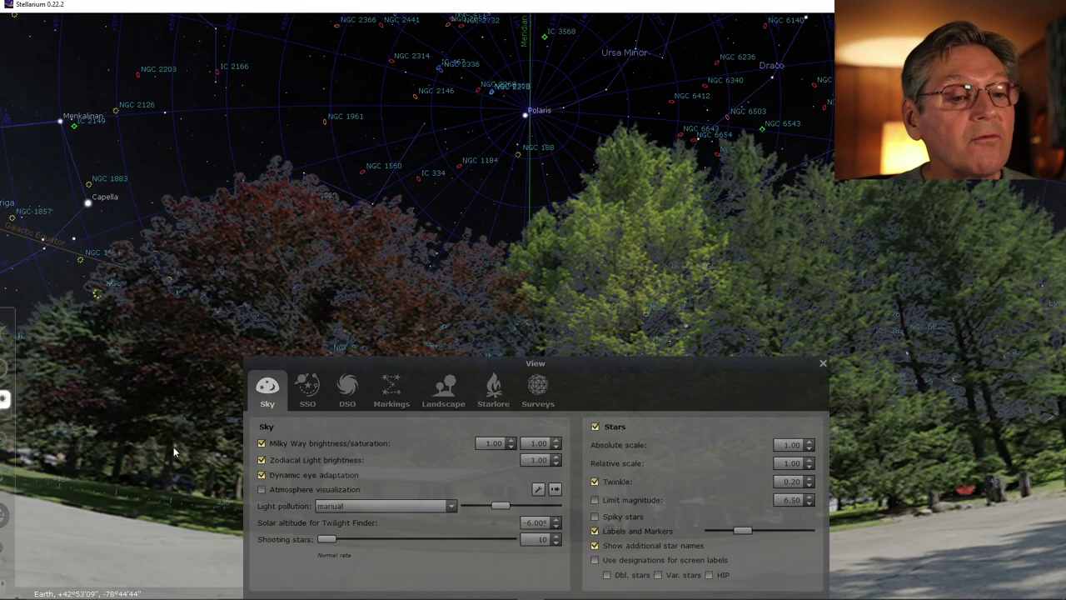
left_click(444, 393)
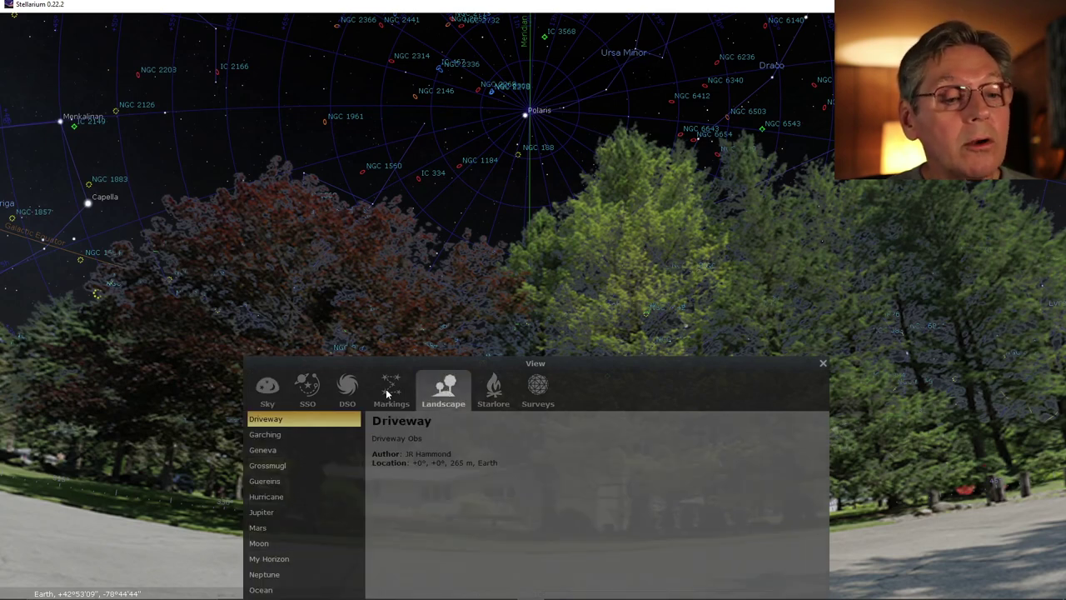
left_click(264, 560)
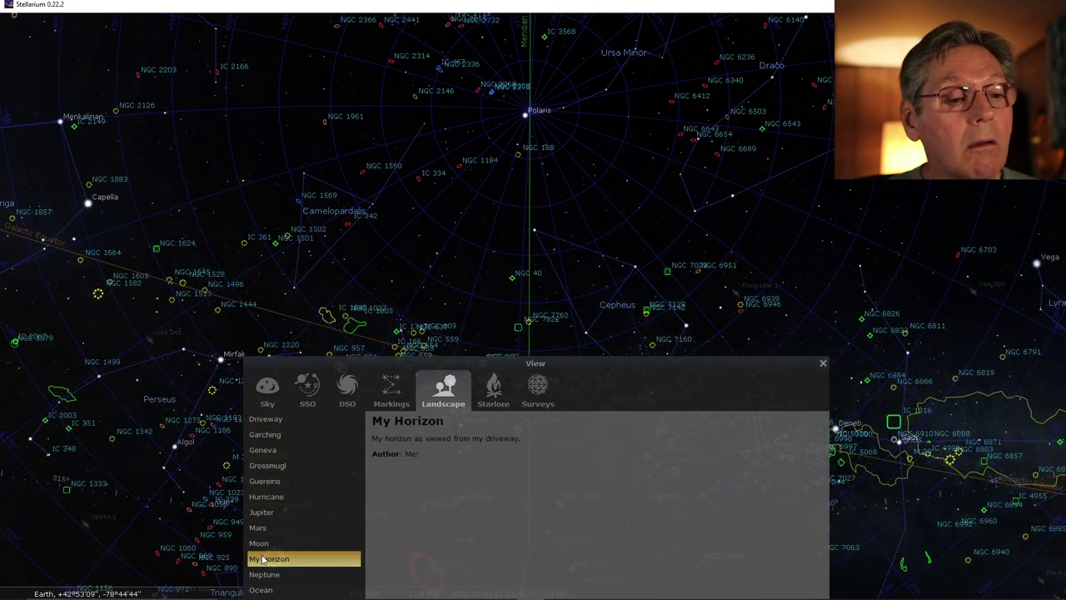
left_click(265, 419)
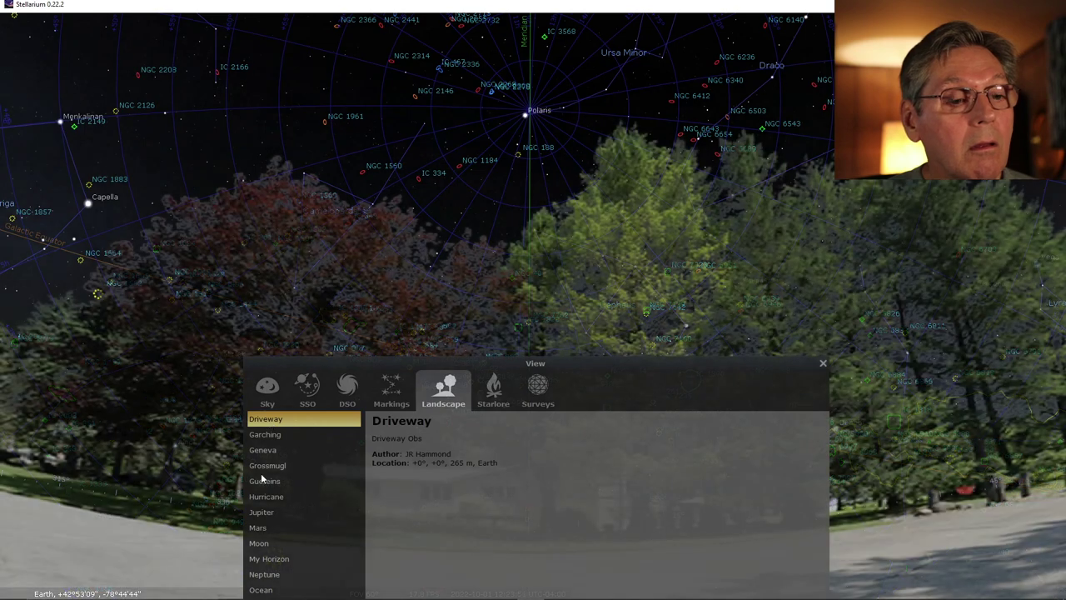
left_click(261, 560)
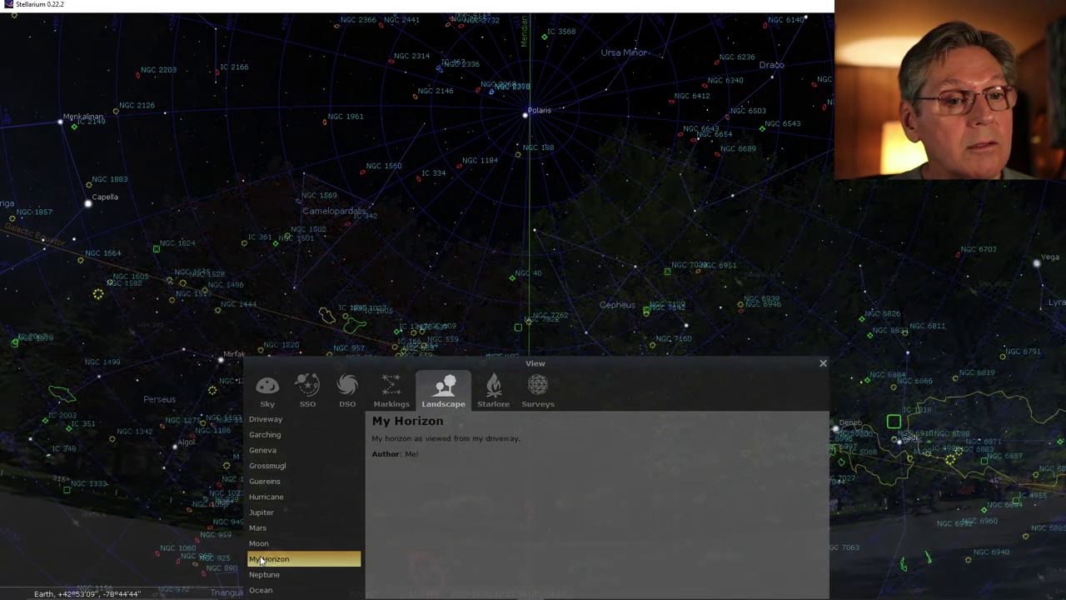
left_click(823, 365)
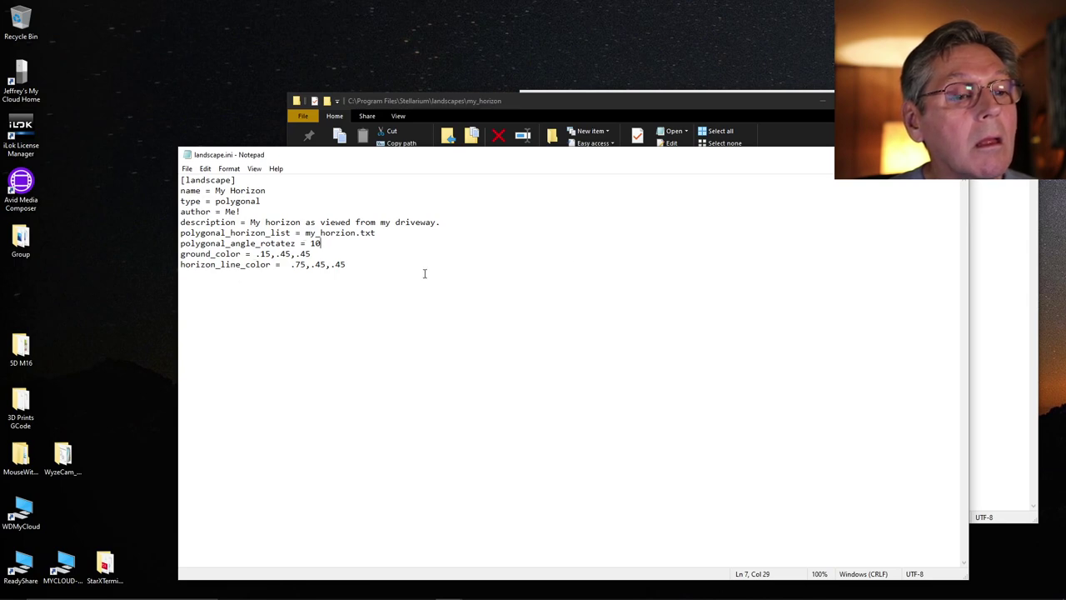
Open and close my_horzion.txt and landscape.ini from the my_horizon folder to review them.
key("alt+Tab")
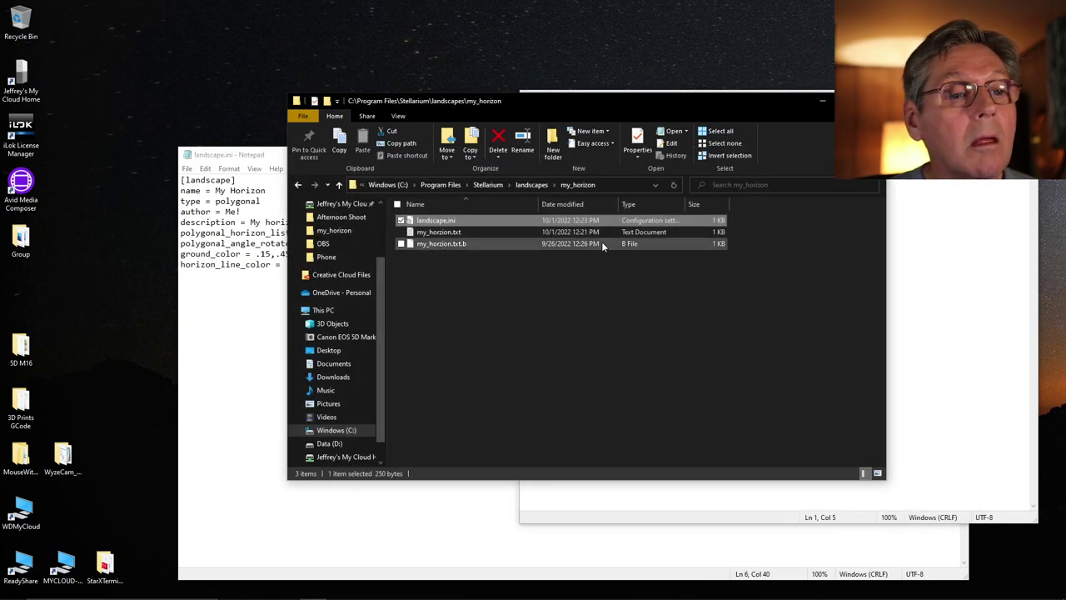
double_click(446, 233)
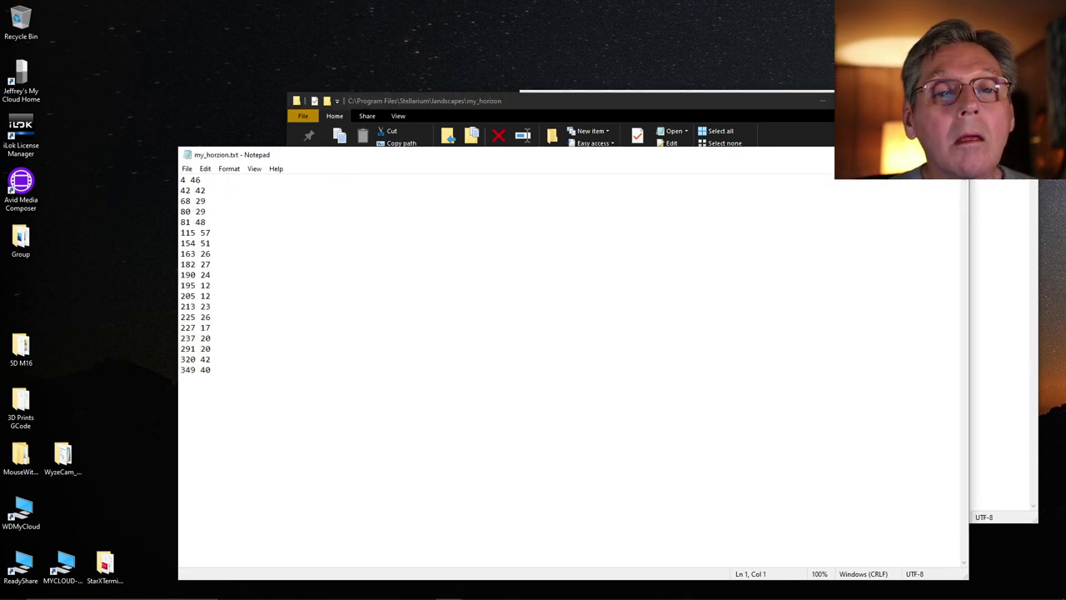
key("alt+F4")
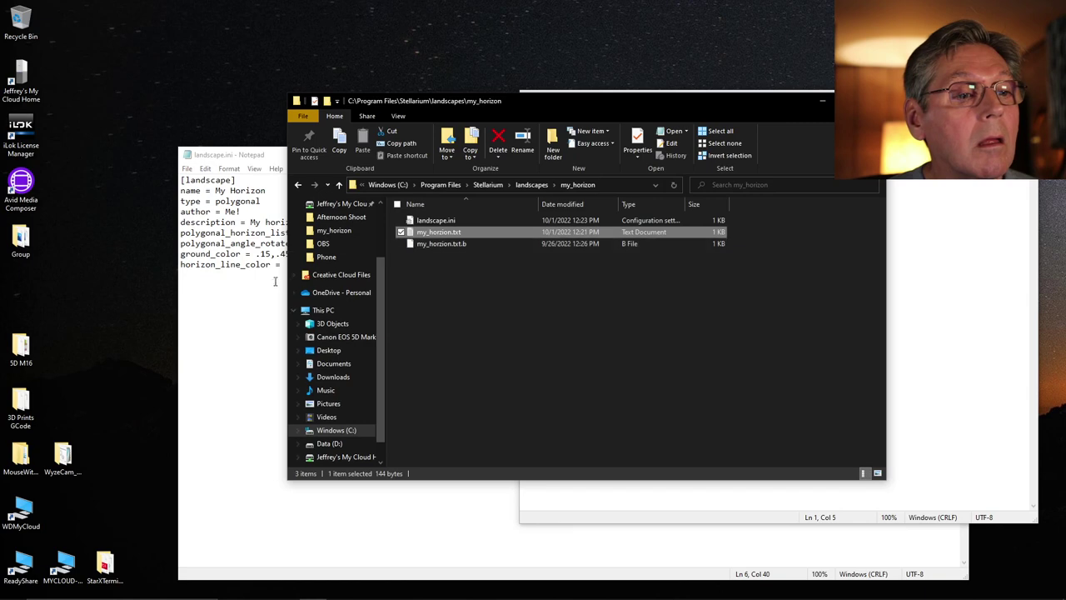
left_click(210, 156)
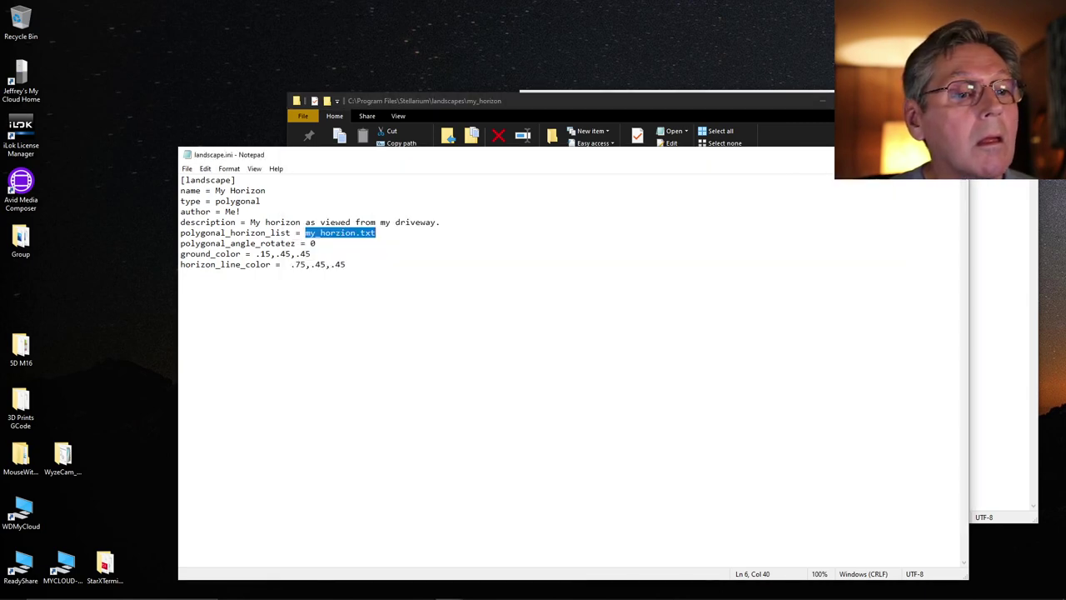
key("alt+F4")
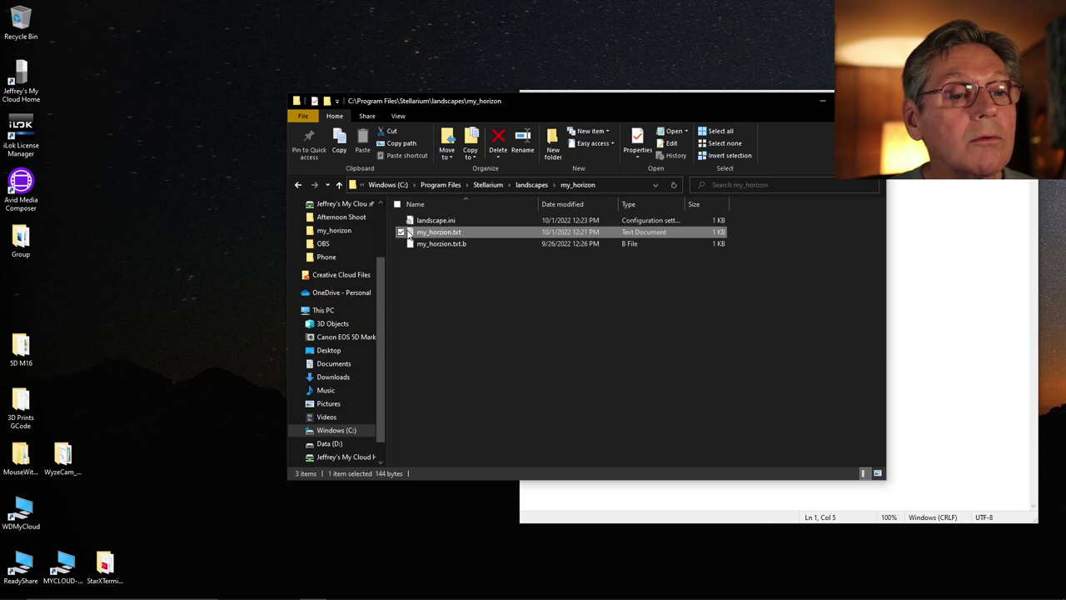
double_click(408, 235)
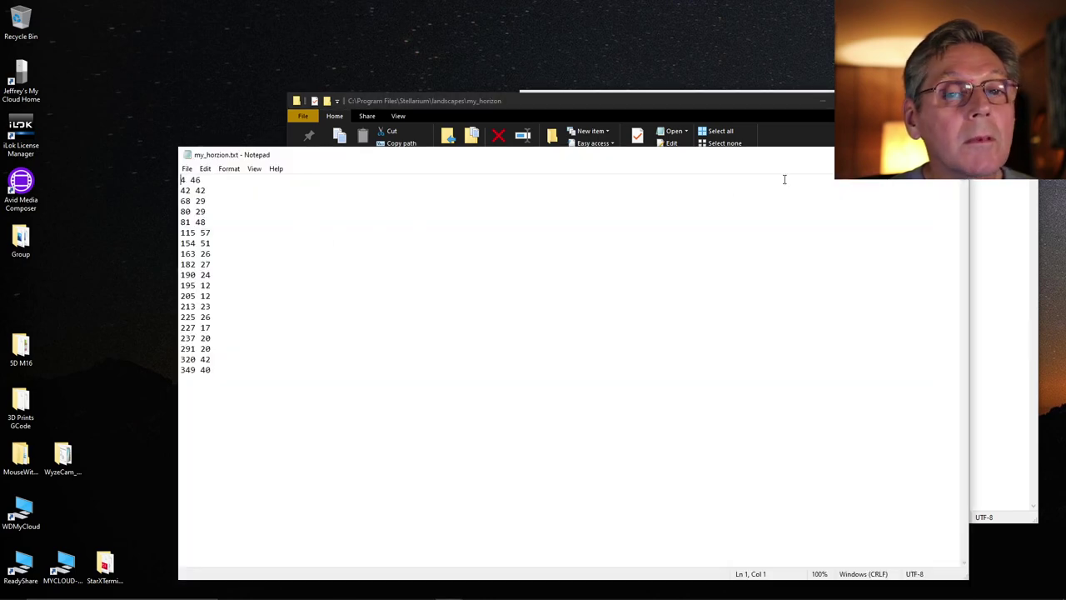
key("alt+F4")
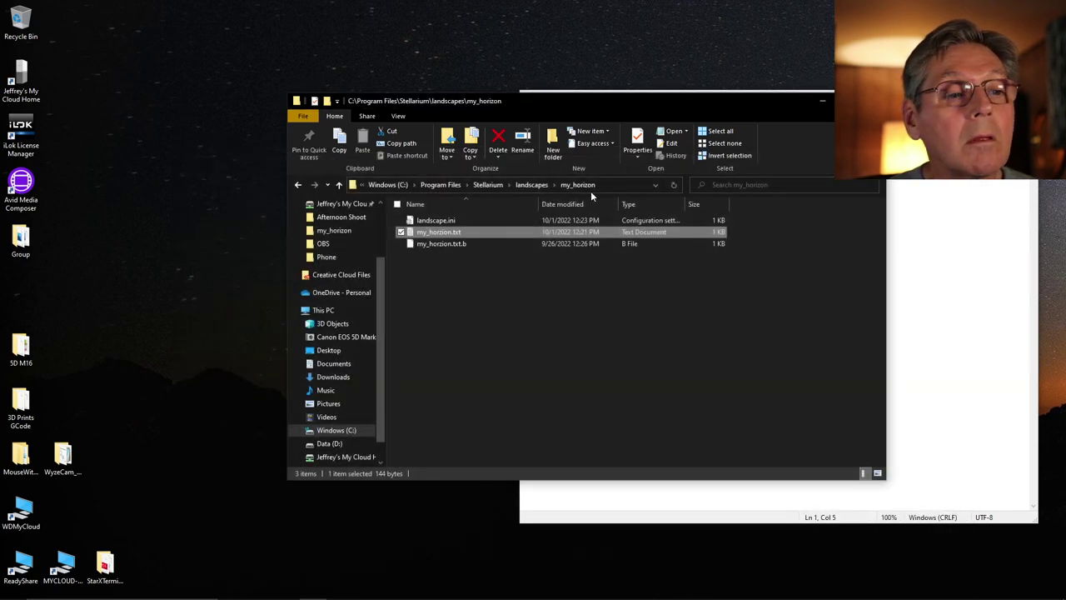
double_click(439, 220)
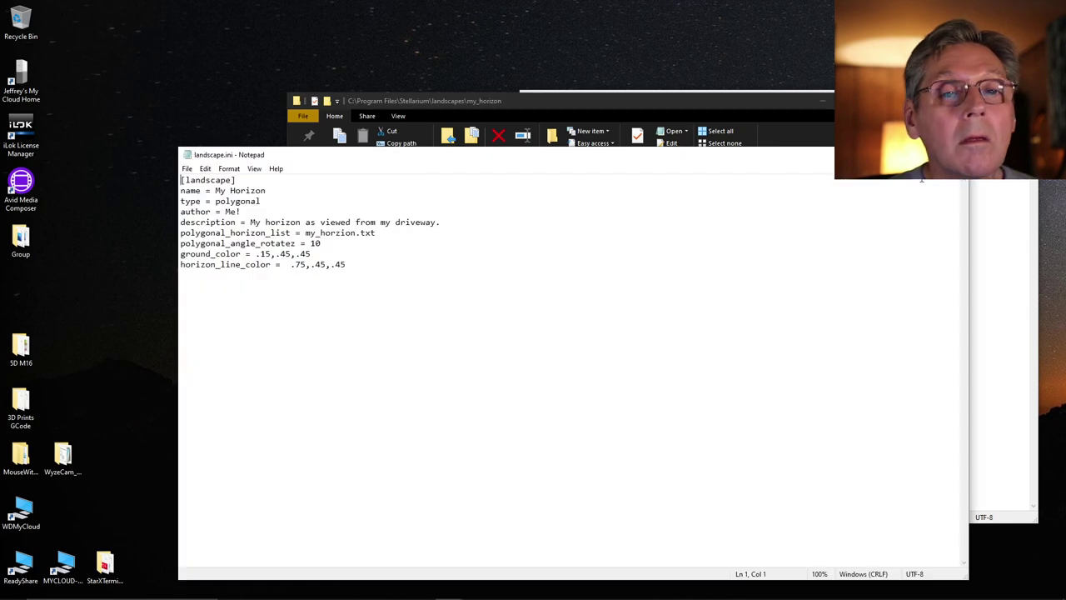
key("alt+F4")
mouse_move(14, 590)
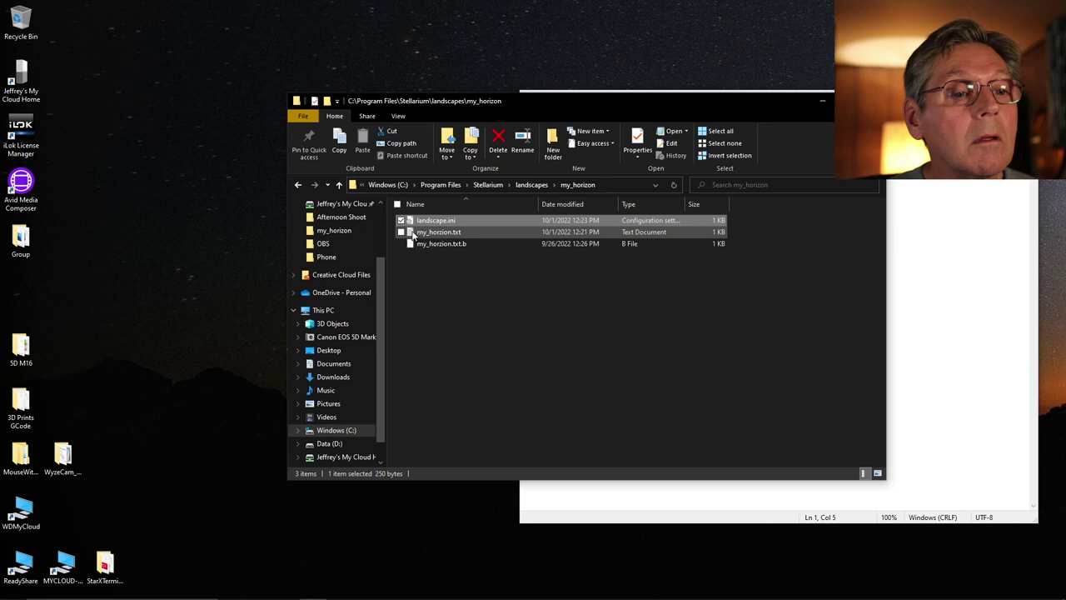
Copy the exact file name my_horzion.txt from File Explorer's rename field.
left_click(436, 234)
left_click(436, 234)
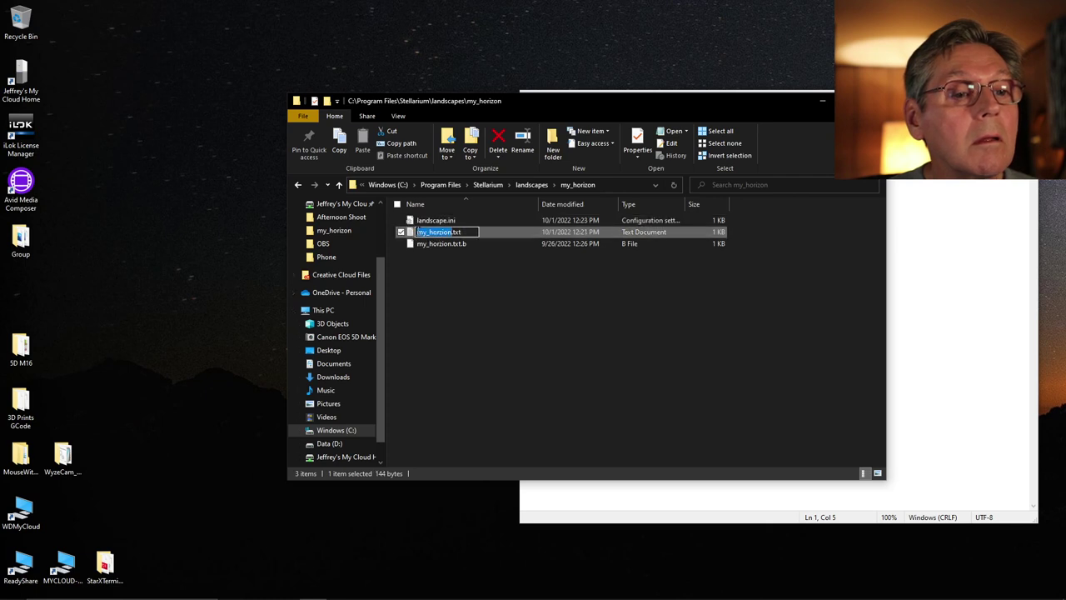
left_click_drag(418, 233, 479, 236)
right_click(465, 232)
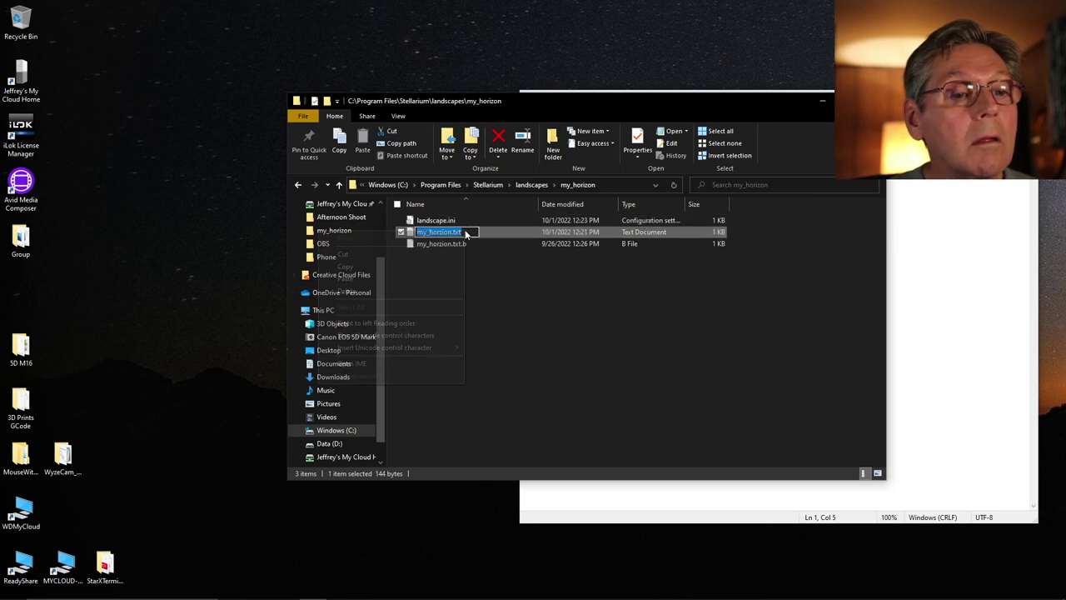
left_click(401, 261)
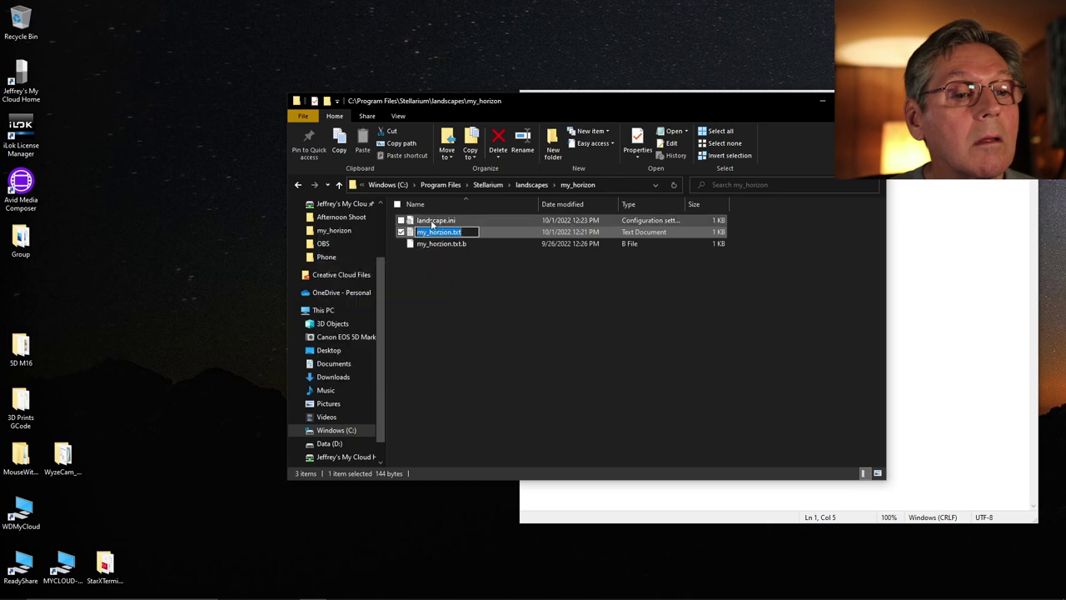
Paste my_horzion.txt over landscape.ini's horizon list entry, save, and close the file.
double_click(436, 220)
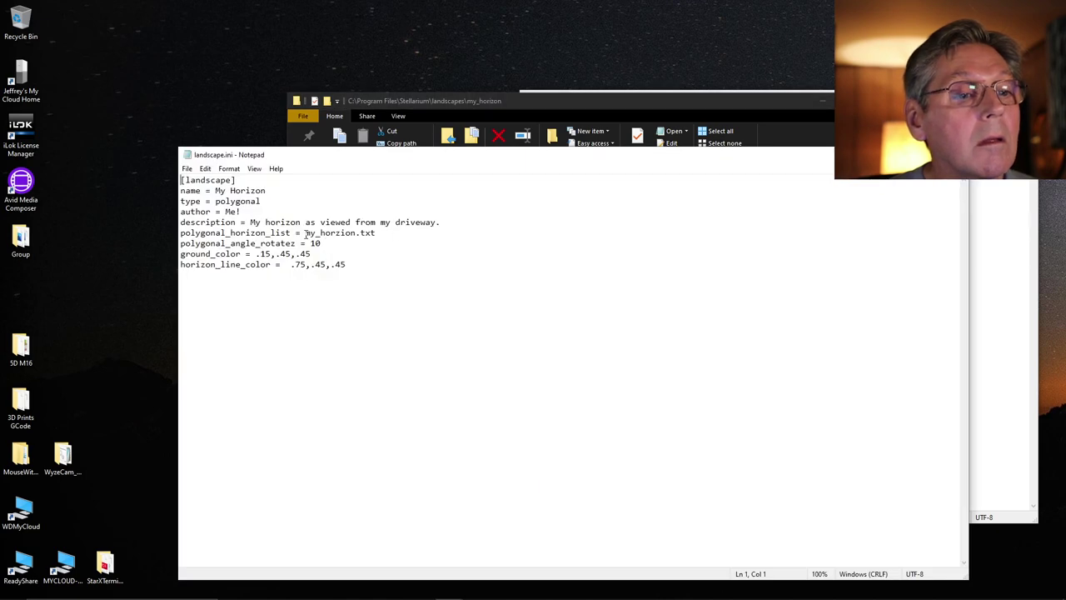
left_click_drag(306, 234, 377, 234)
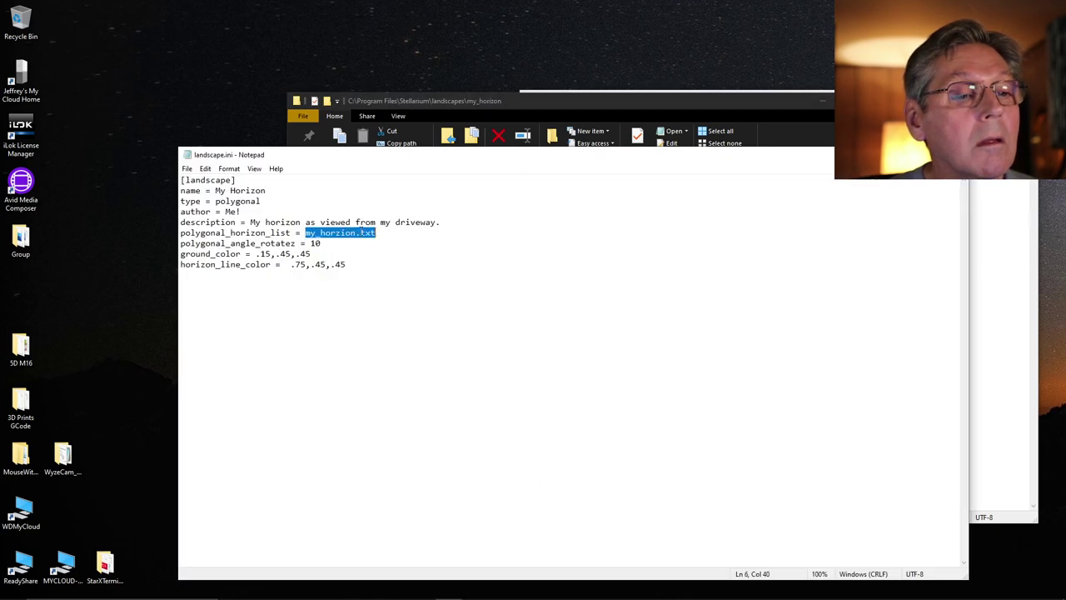
right_click(363, 234)
left_click(302, 281)
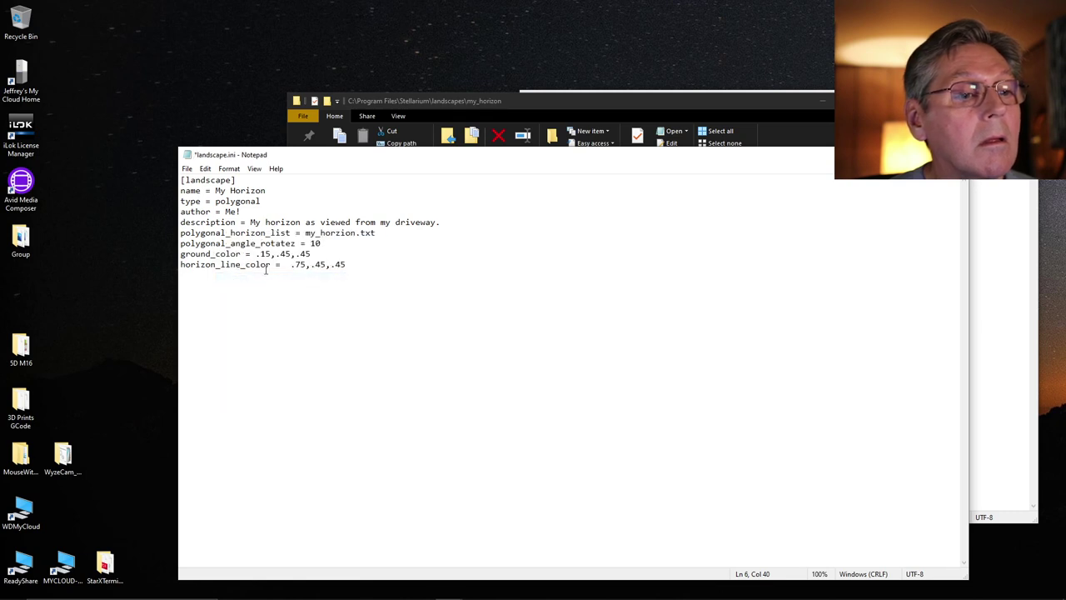
left_click(187, 169)
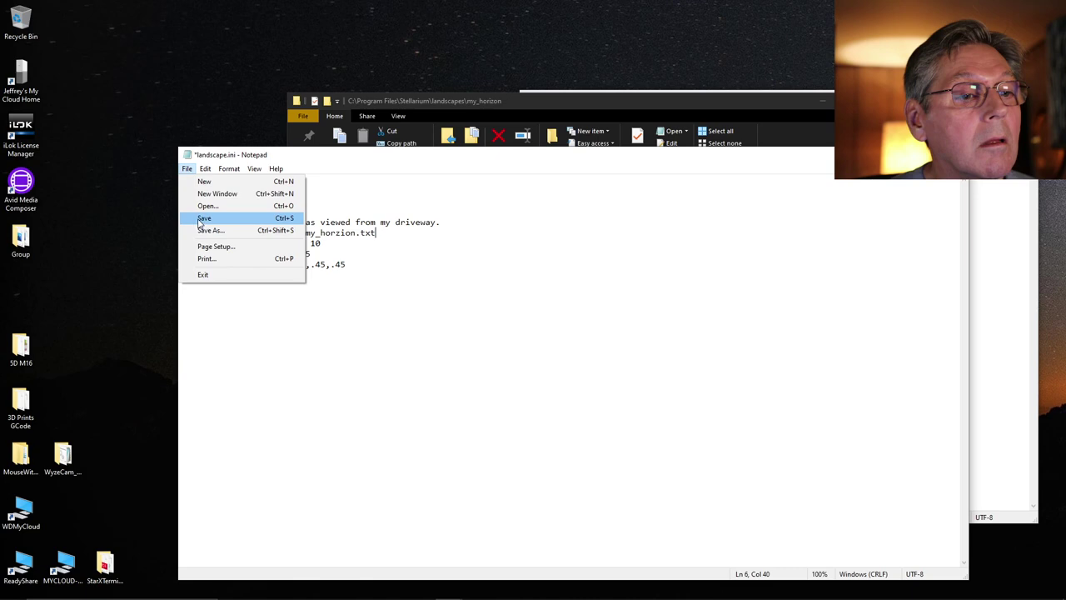
left_click(200, 218)
left_click(949, 155)
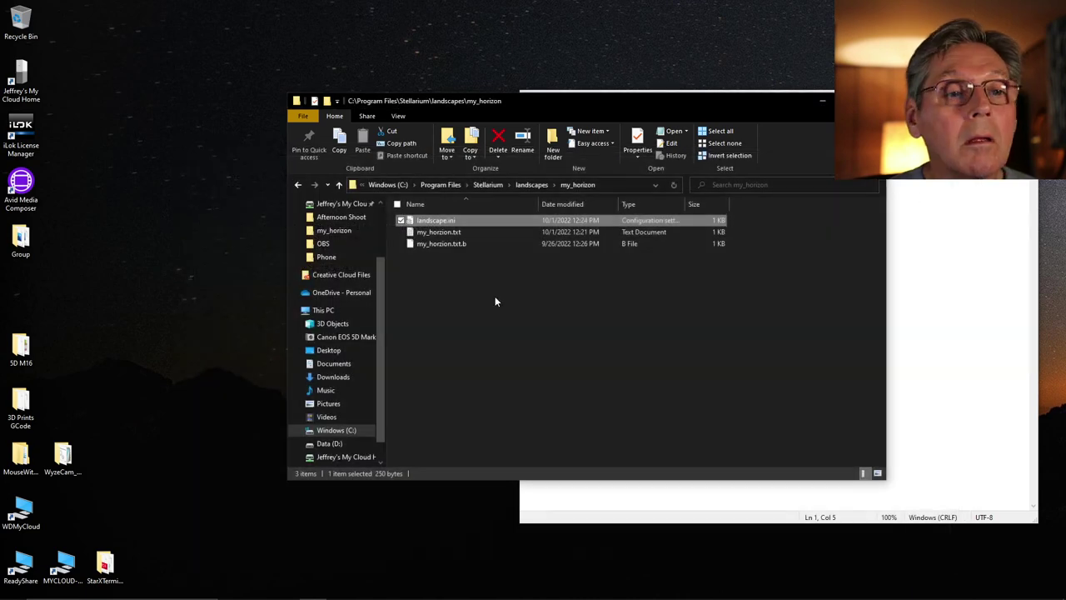
Launch Stellarium and switch the landscape to My Horizon, then back to Driveway.
left_click(12, 588)
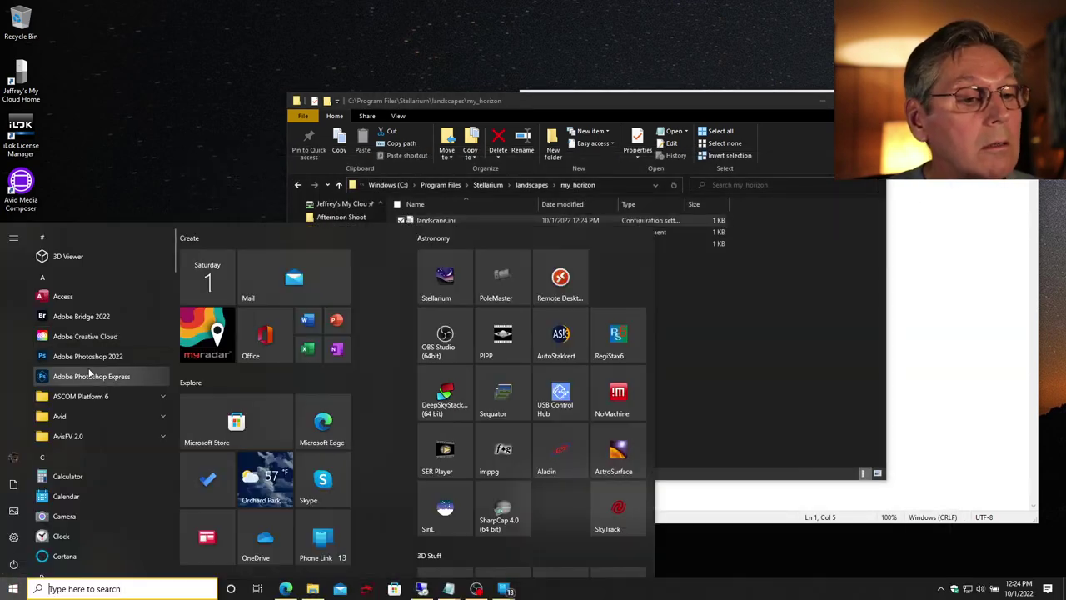
left_click(452, 270)
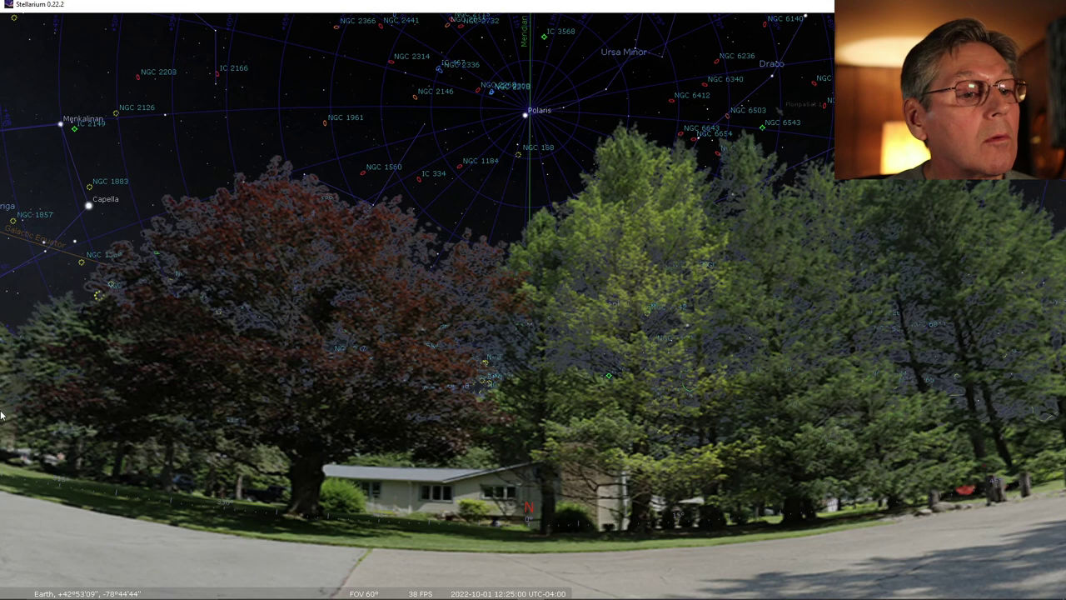
left_click(18, 404)
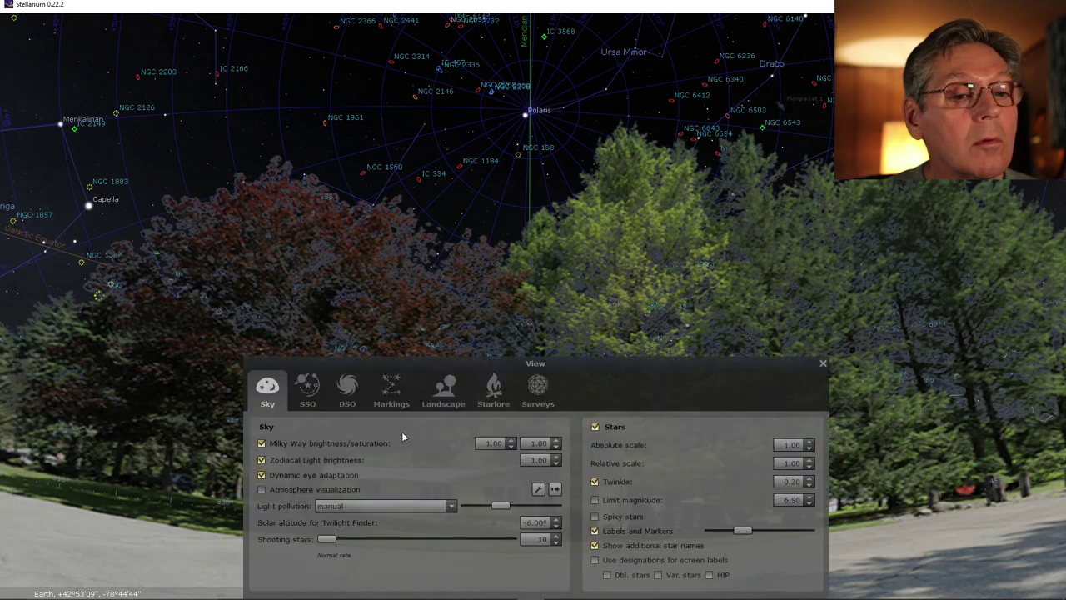
left_click(444, 391)
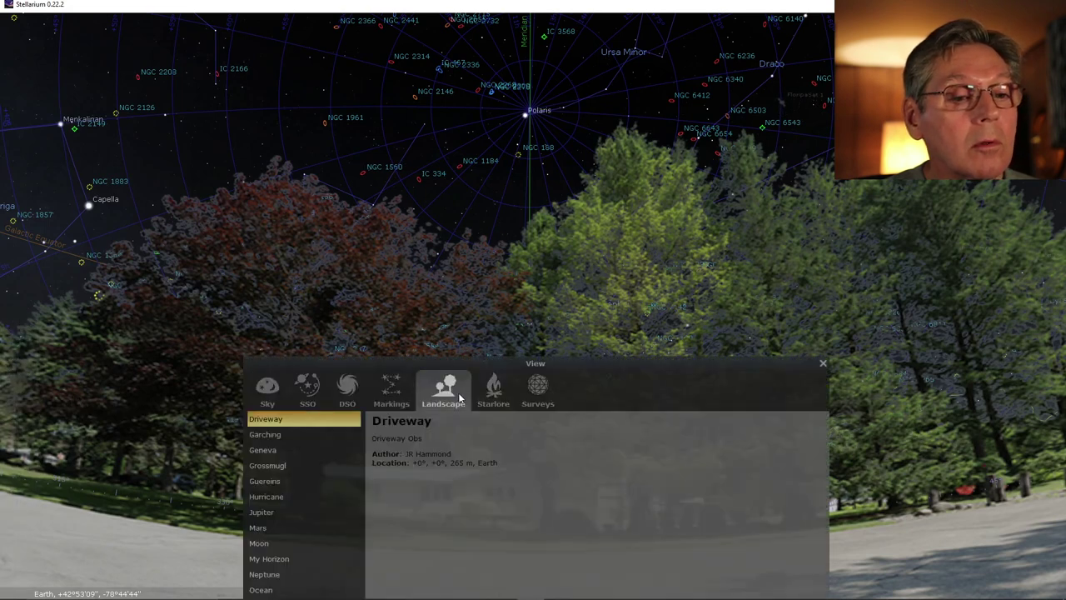
left_click(262, 563)
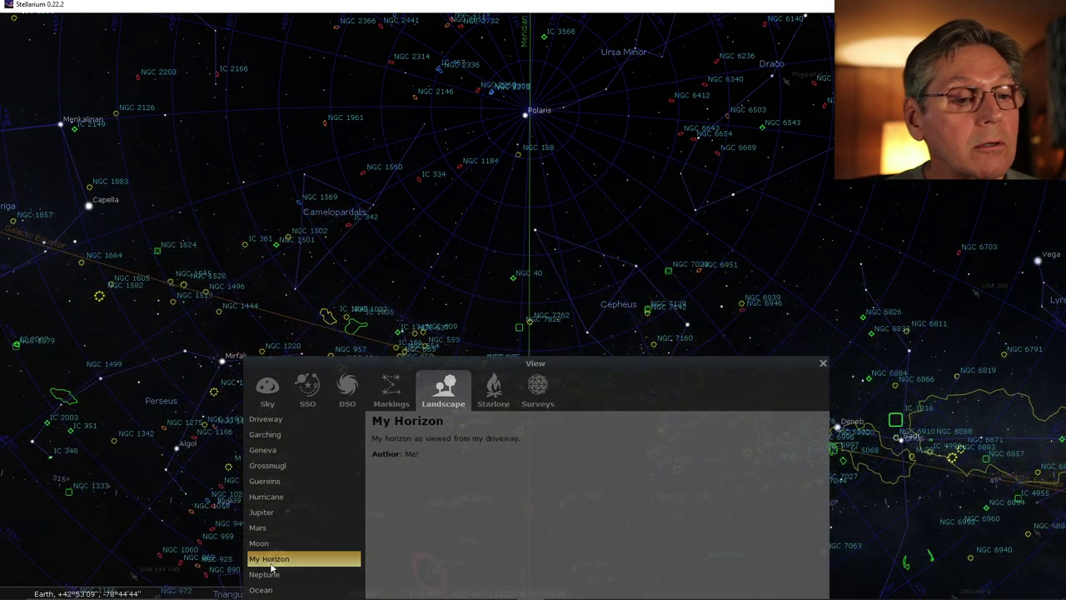
left_click(274, 419)
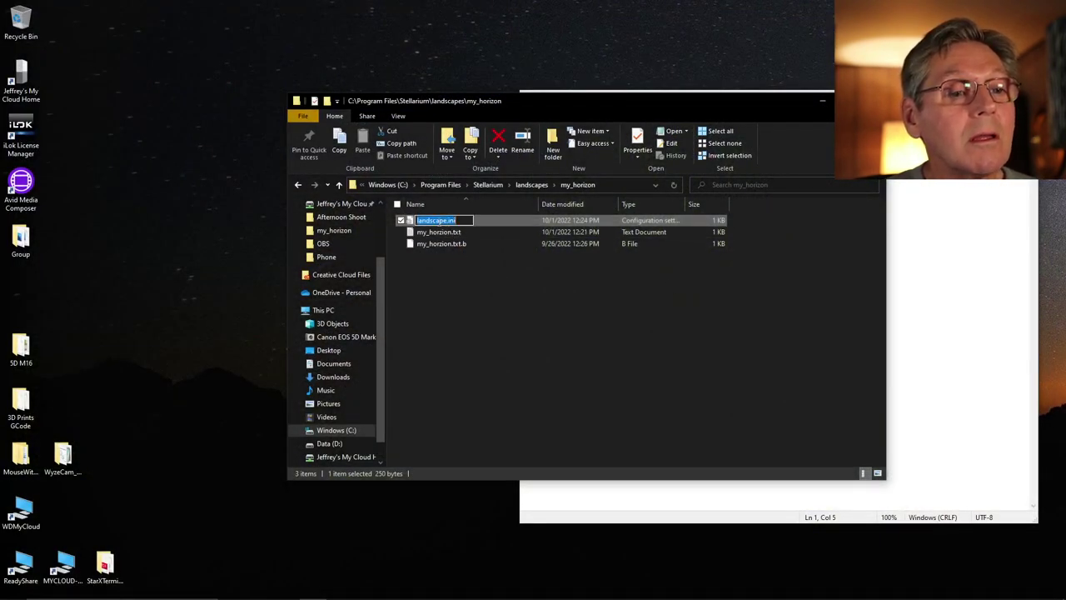
Change polygonal_angle_rotatez from 10 to 0 in landscape.ini and save the file.
double_click(409, 221)
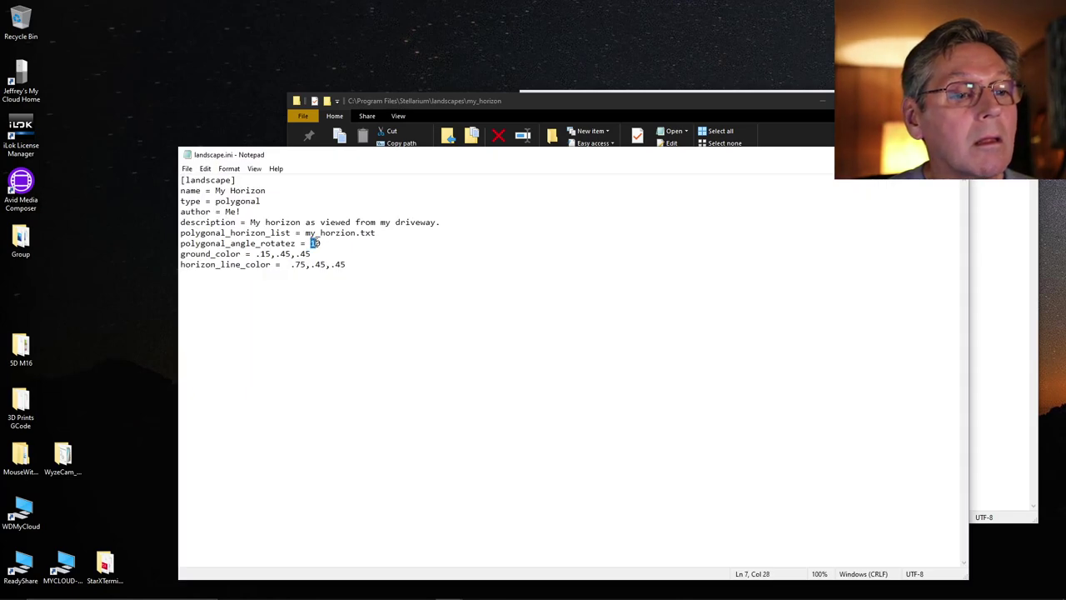
key("Delete")
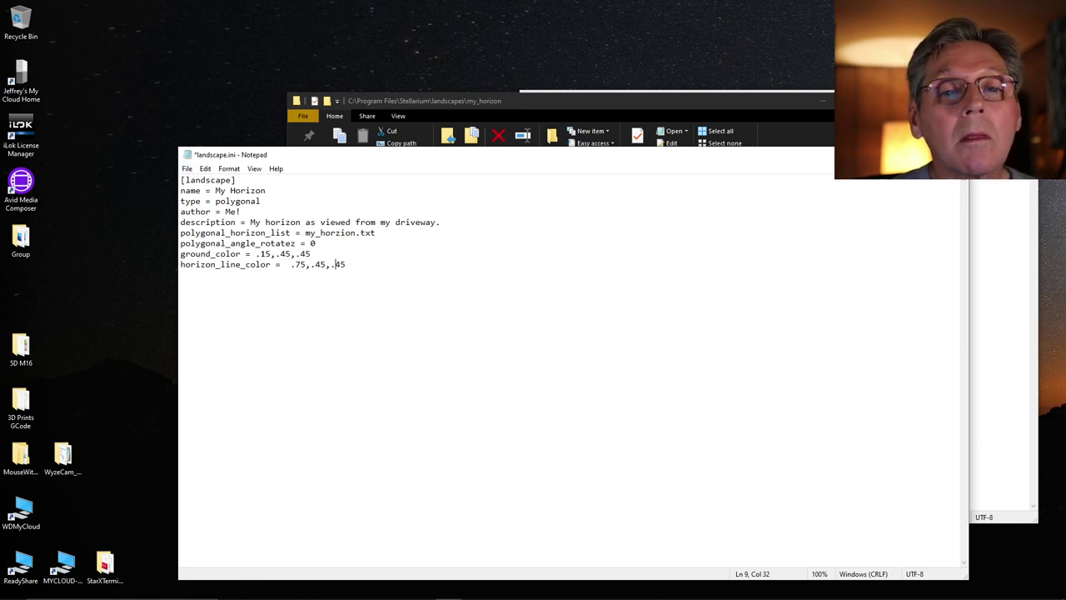
key("alt+F4")
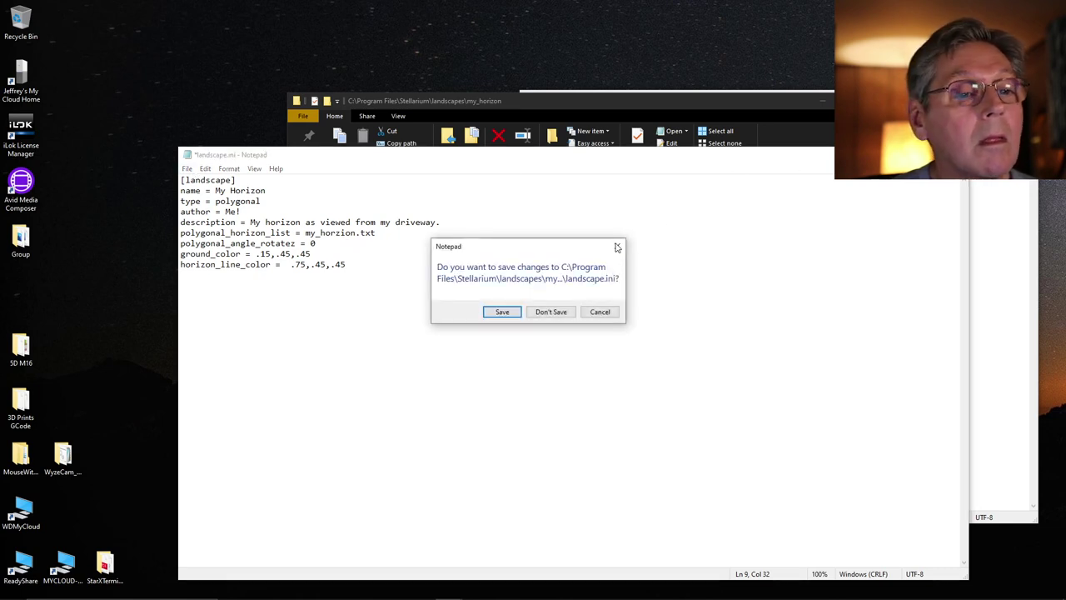
left_click(504, 310)
left_click(13, 589)
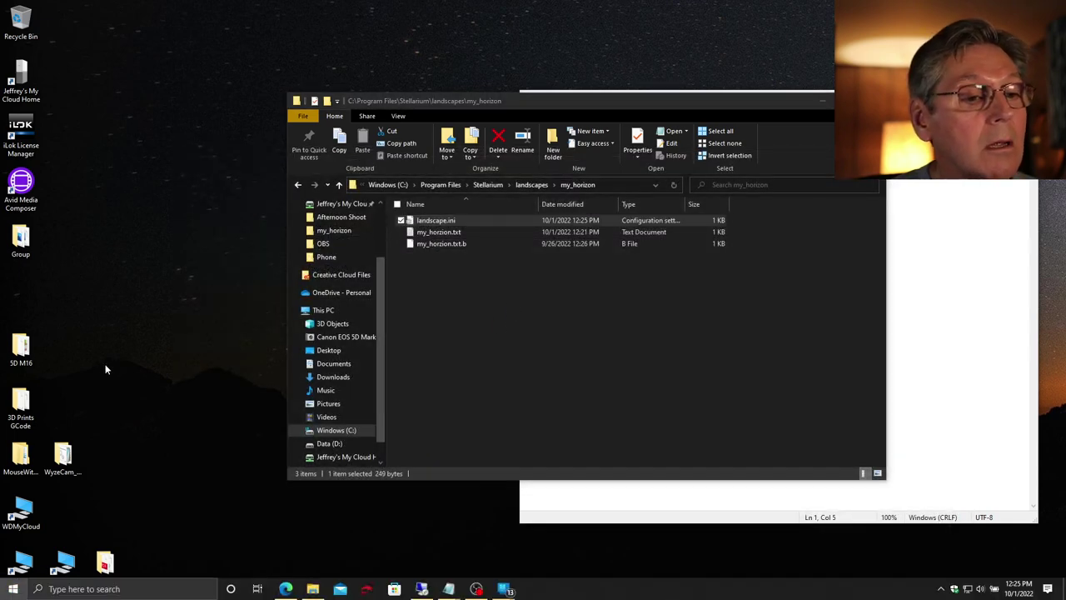
key("Escape")
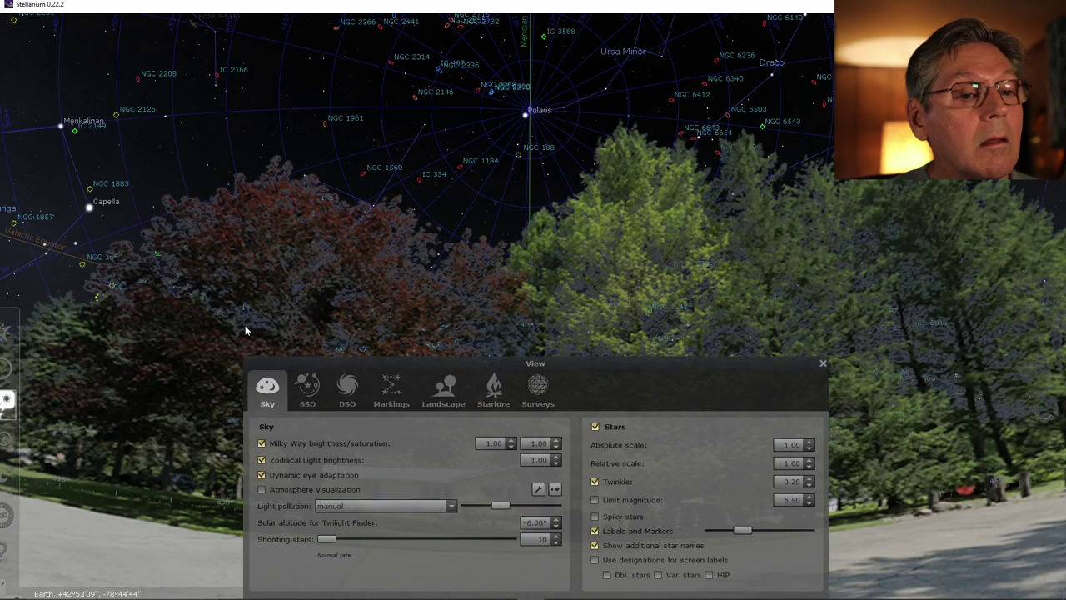
Alternate between the My Horizon and Driveway landscapes, ending on My Horizon.
left_click(443, 392)
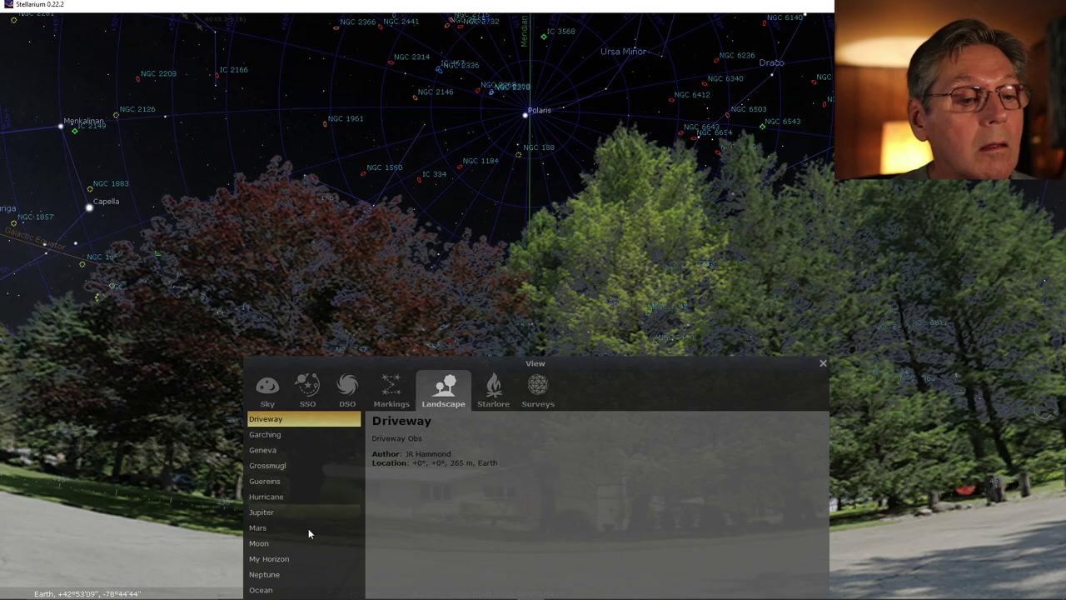
left_click(270, 559)
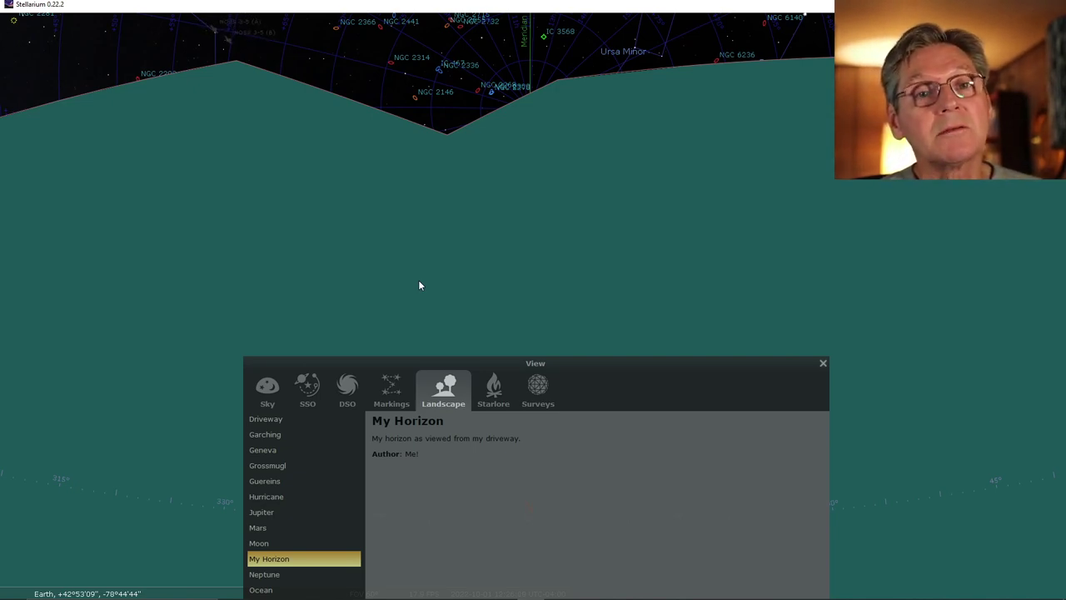
left_click(276, 428)
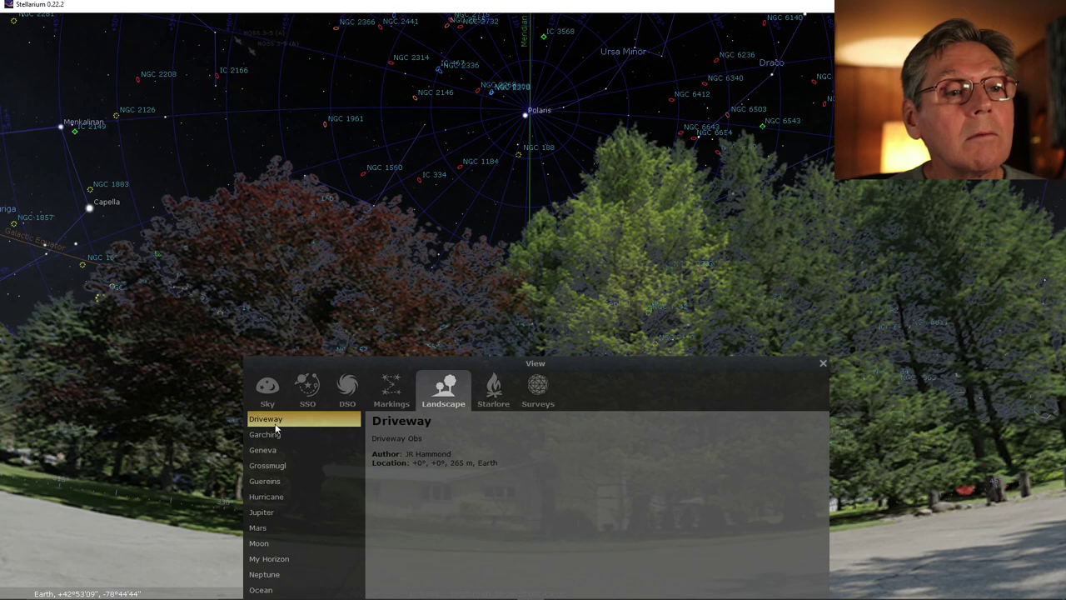
left_click(293, 558)
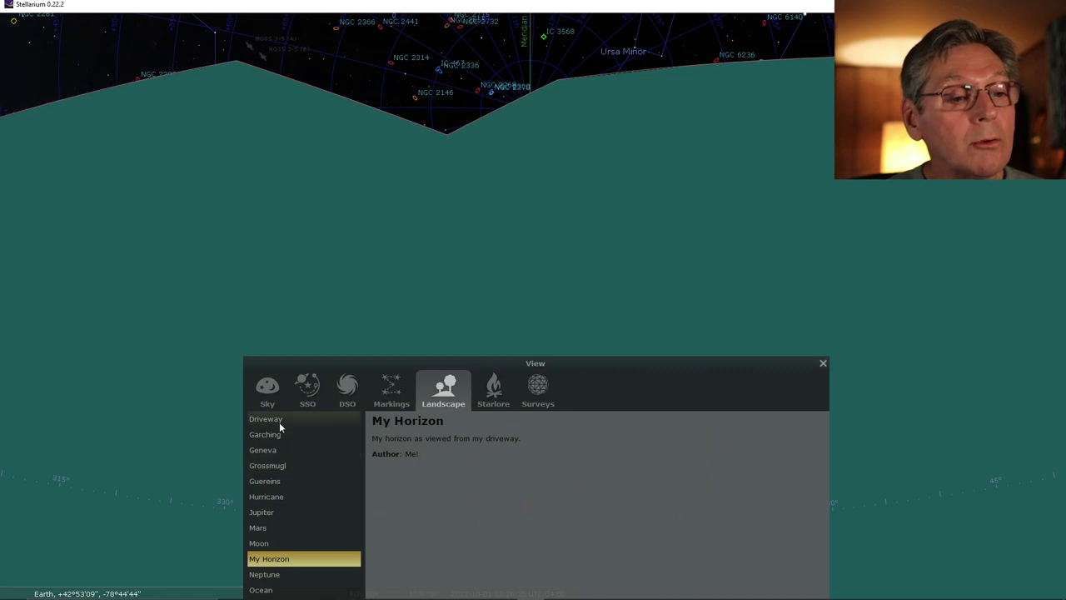
left_click(280, 423)
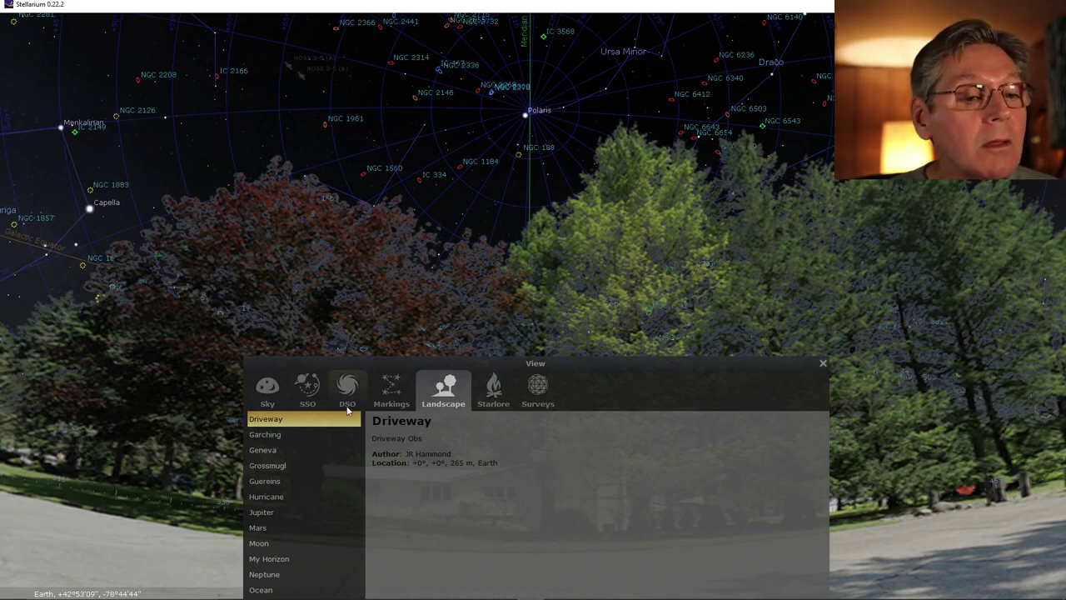
left_click(280, 562)
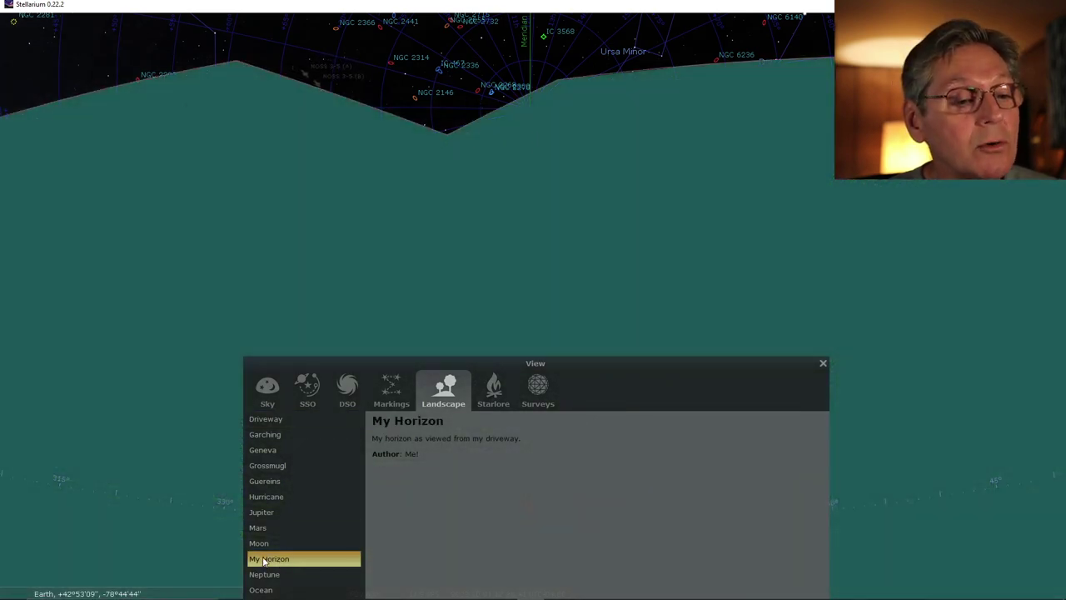
Close the View settings window and bring the my_horizon folder window forward.
mouse_move(279, 599)
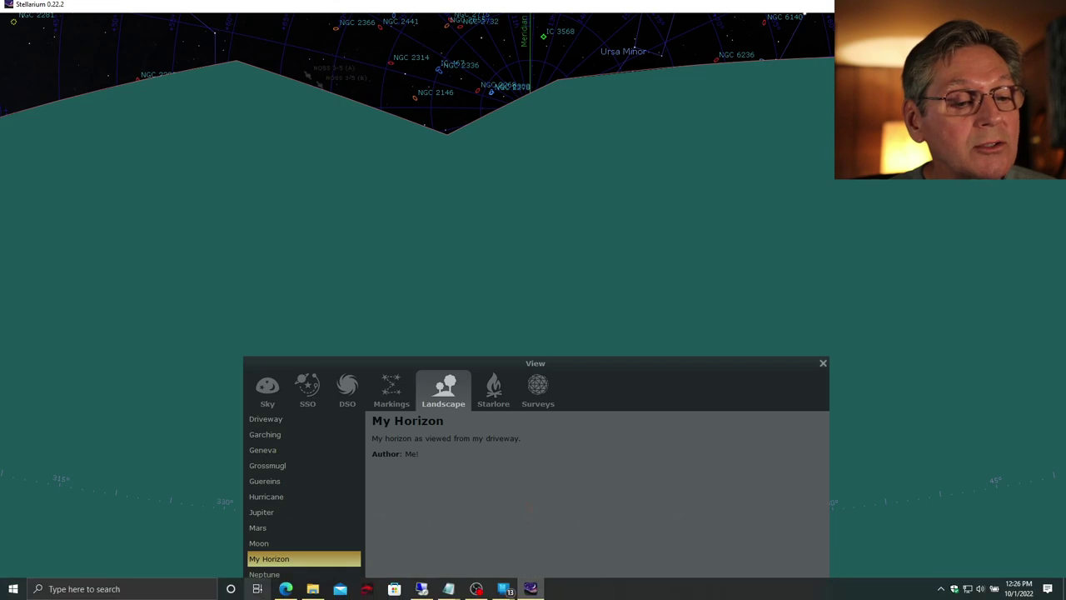
left_click(823, 364)
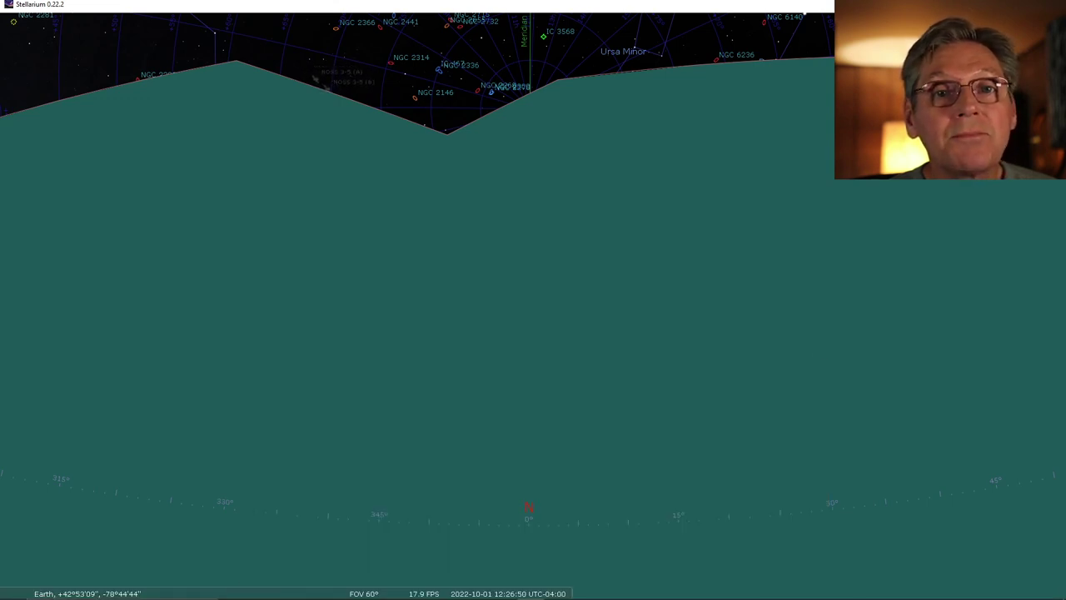
mouse_move(334, 596)
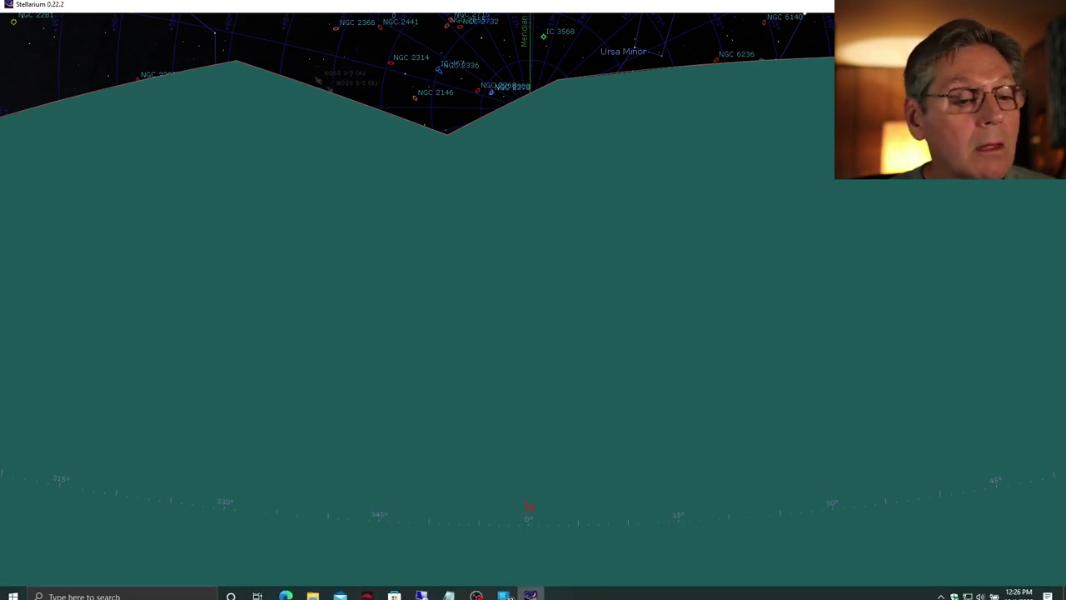
left_click(311, 589)
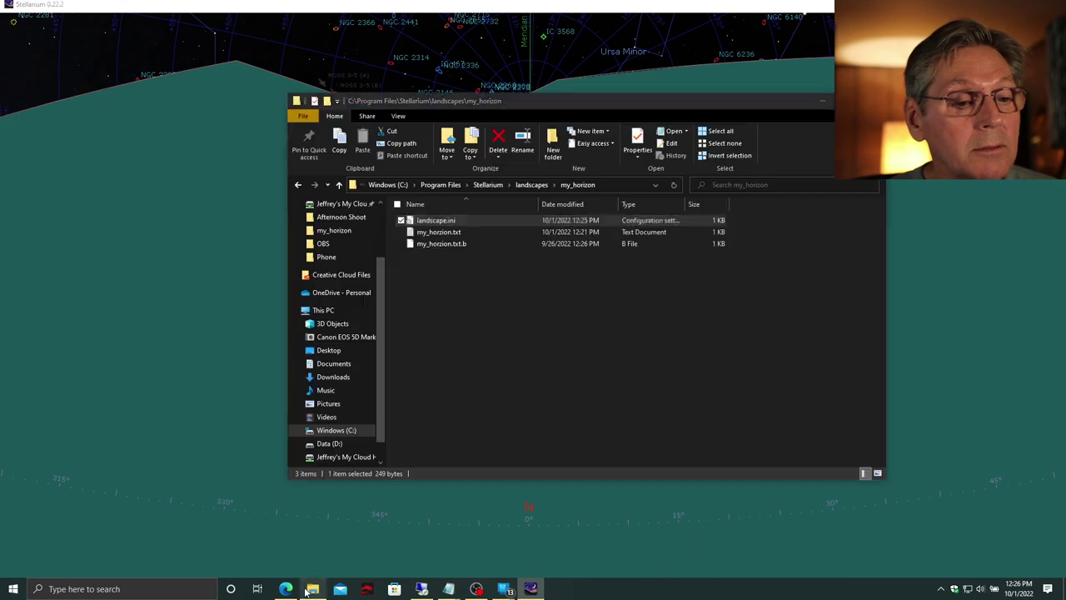
Review my_horzion.txt horizon points, then landscape.ini settings in Notepad, closing each afterward.
left_click(442, 234)
double_click(441, 236)
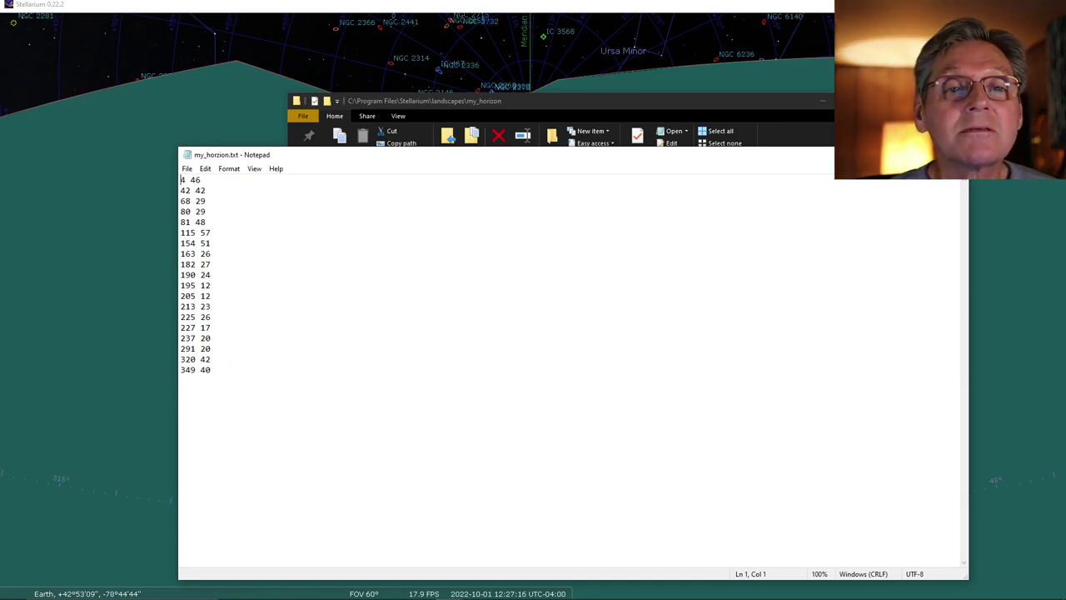
key("alt+F4")
double_click(439, 221)
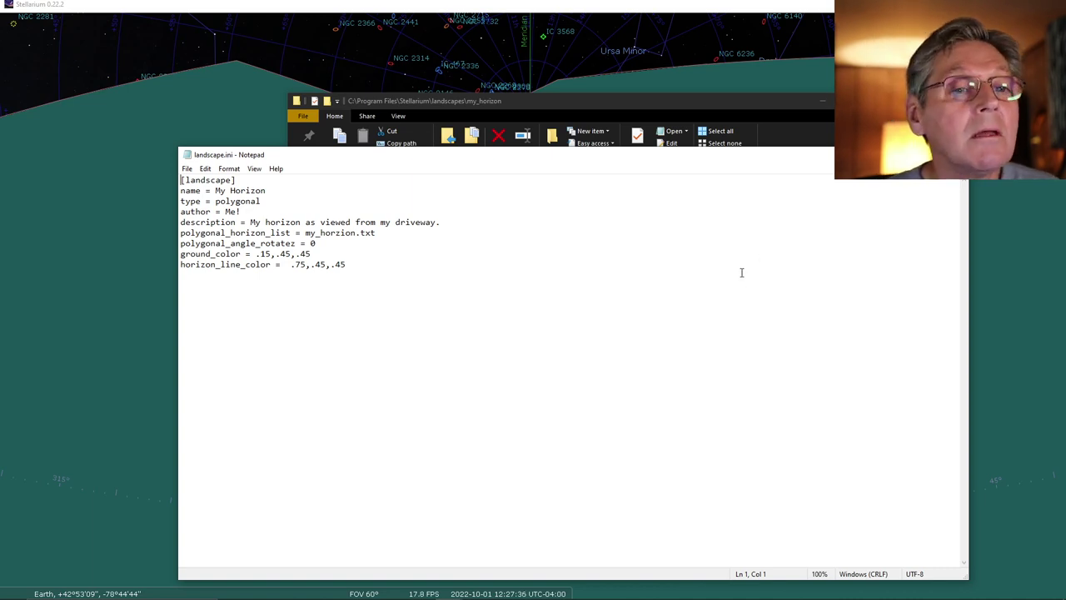
key("alt+F4")
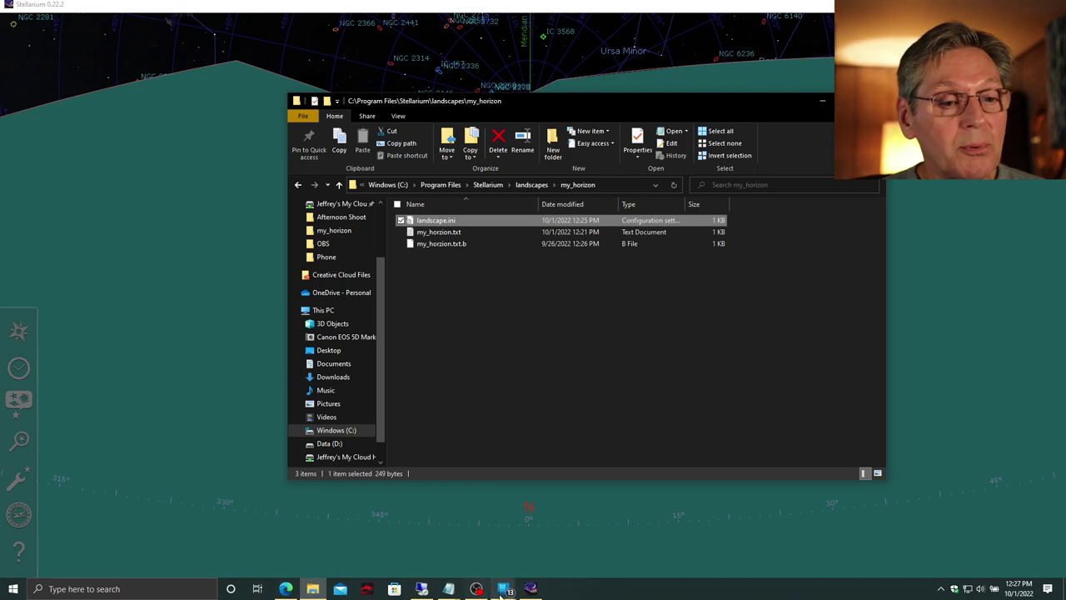
Open the mirrored phone in Phone Link and close all recent apps.
mouse_move(501, 592)
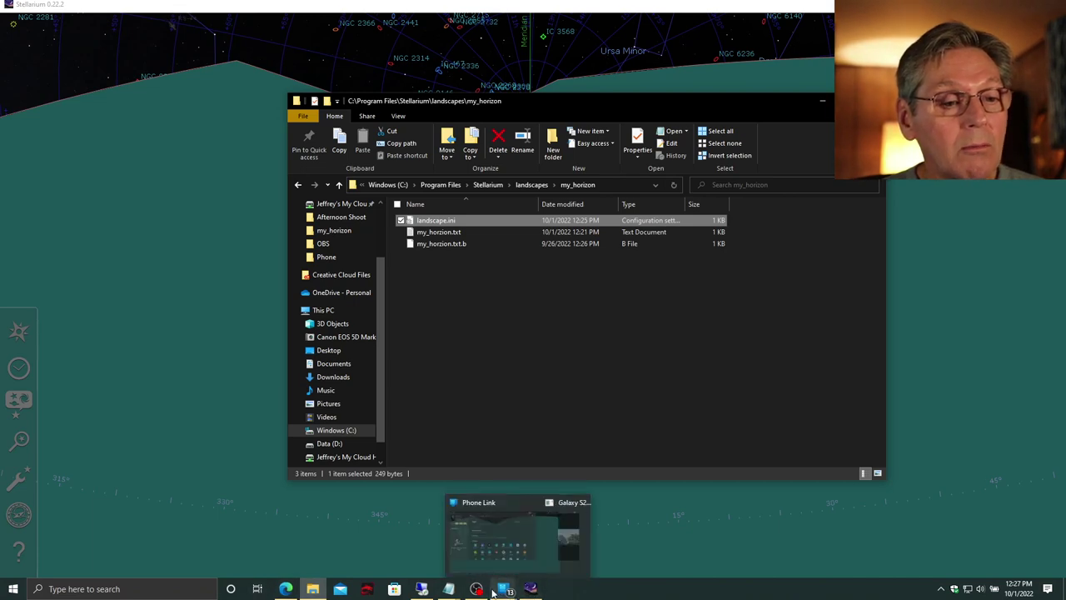
left_click(564, 540)
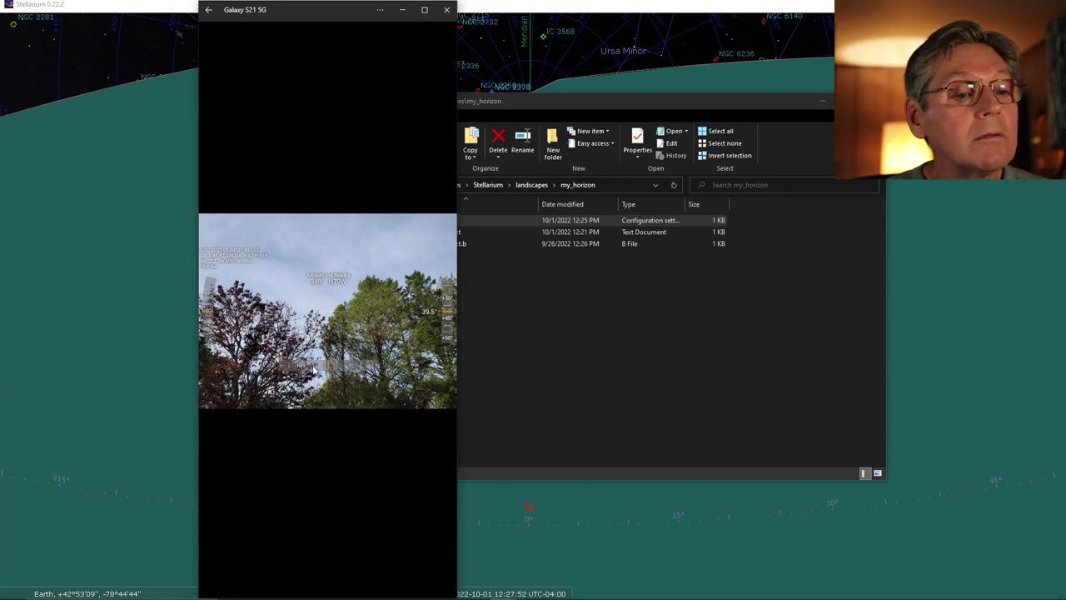
left_click(316, 537)
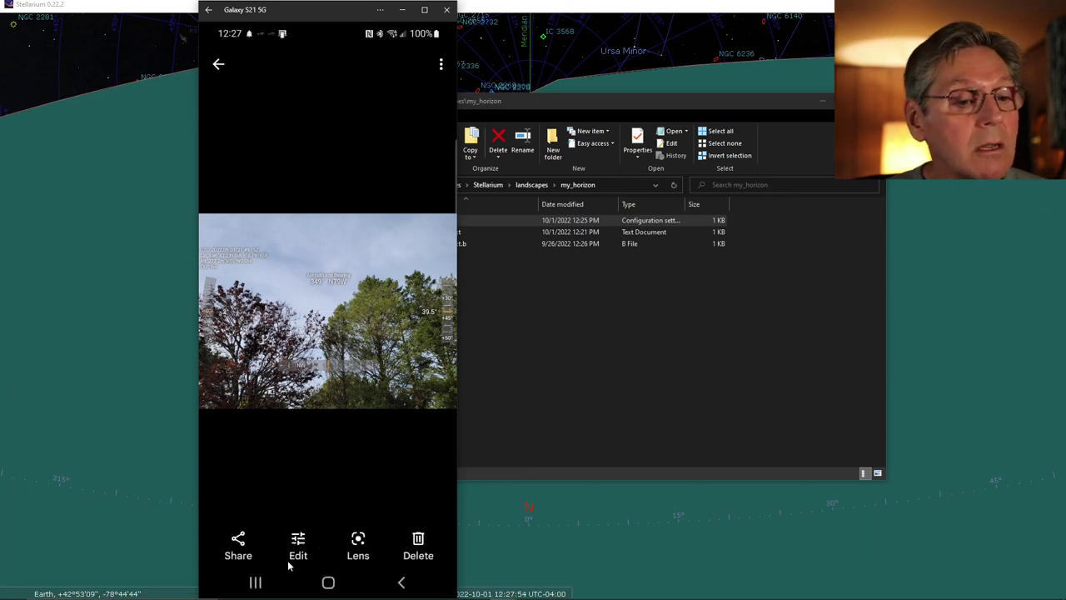
left_click(257, 583)
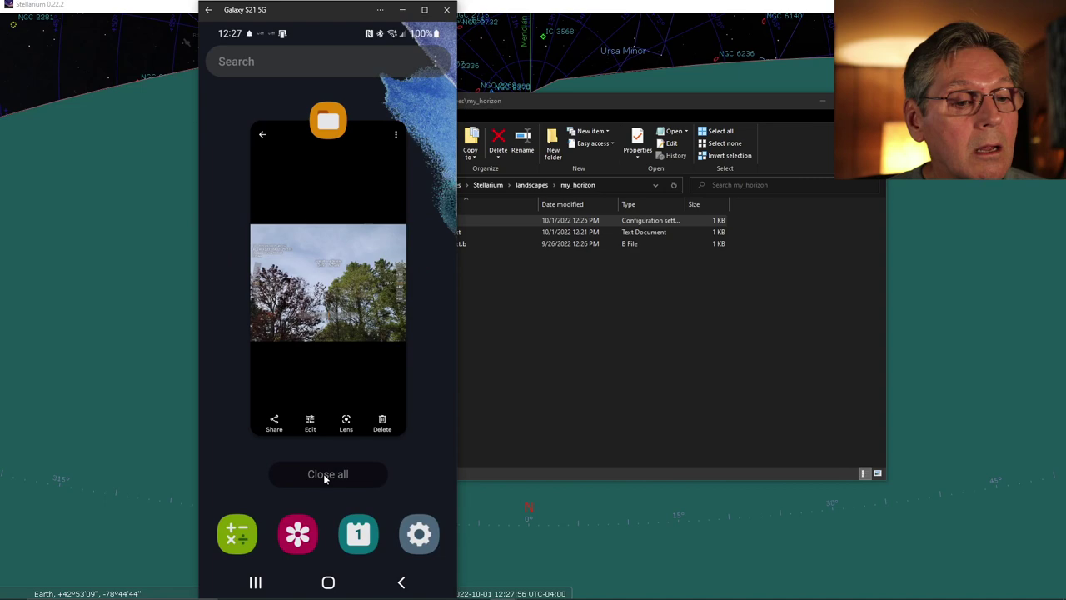
left_click(328, 473)
Launch Dioptra from Geo Stuff and check its -11° manual azimuth correction in Preferences.
left_click(305, 83)
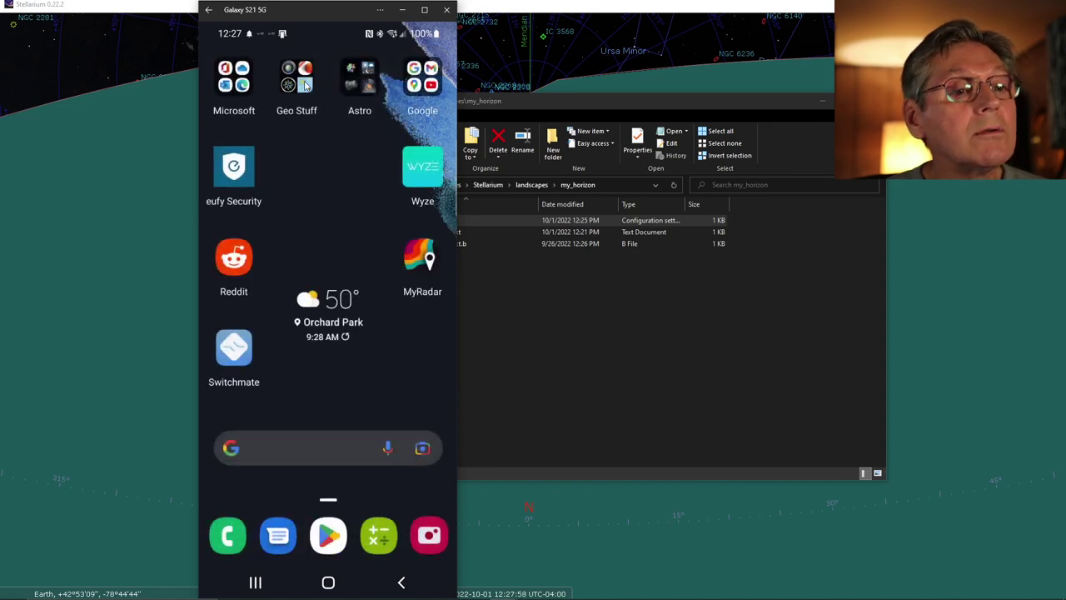
left_click(402, 302)
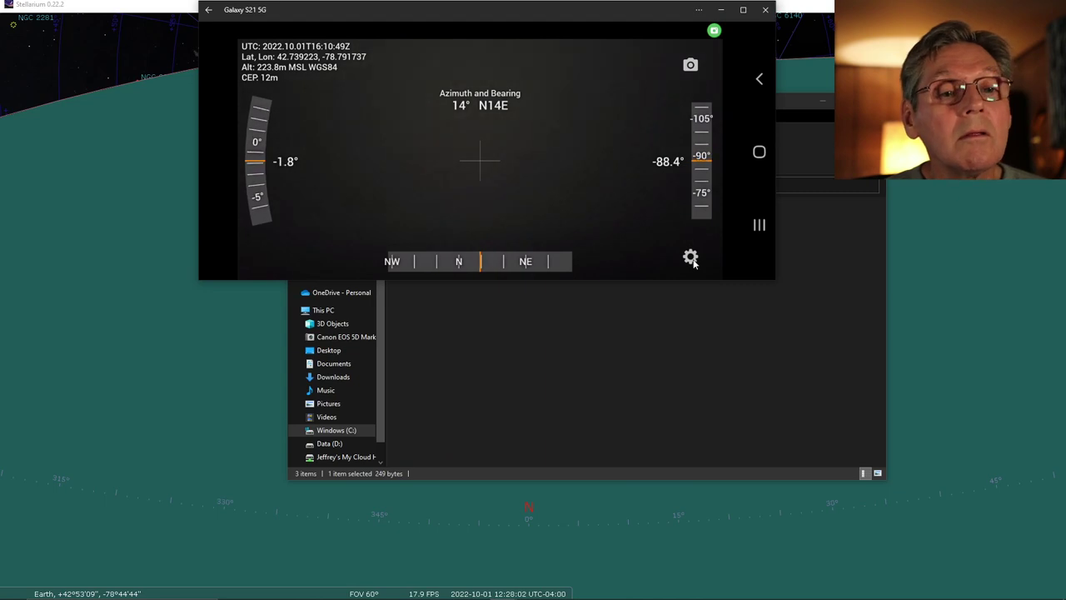
left_click(691, 257)
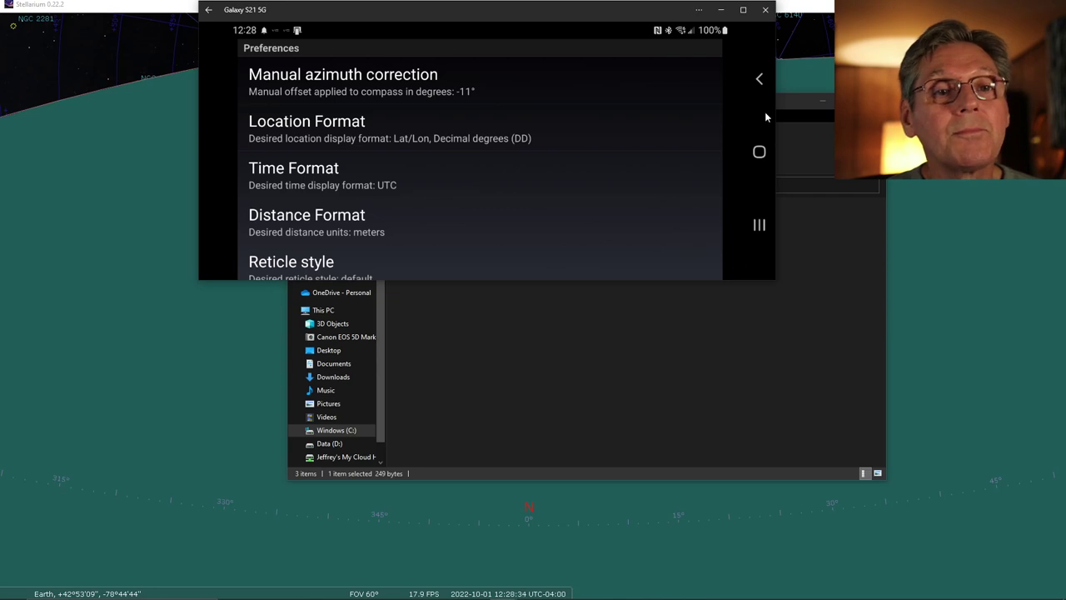
Close all phone apps again, move the phone window lower-left, and hide it.
left_click(759, 225)
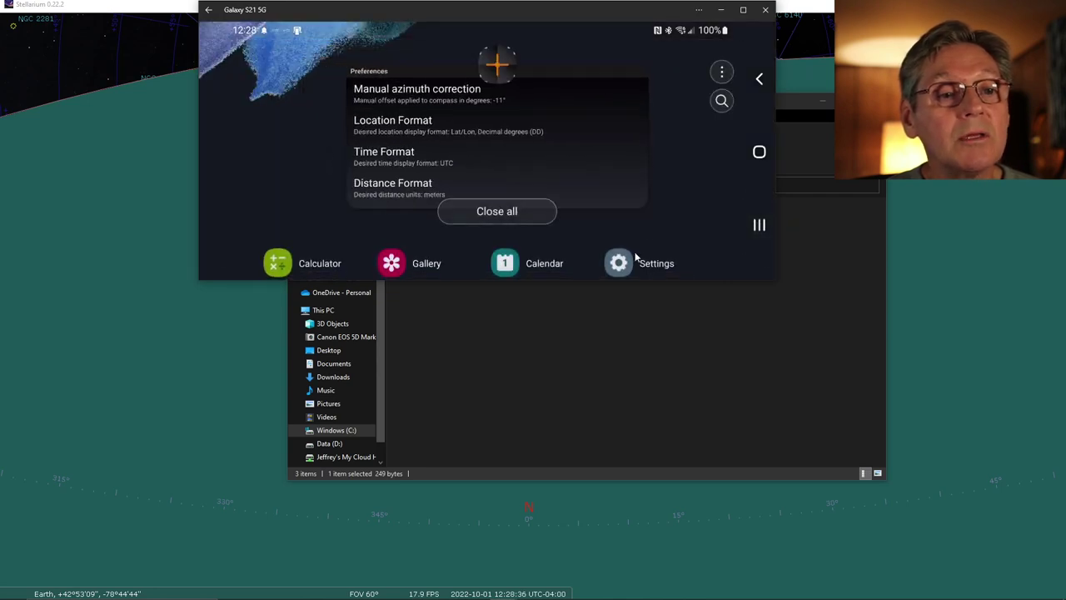
left_click(512, 210)
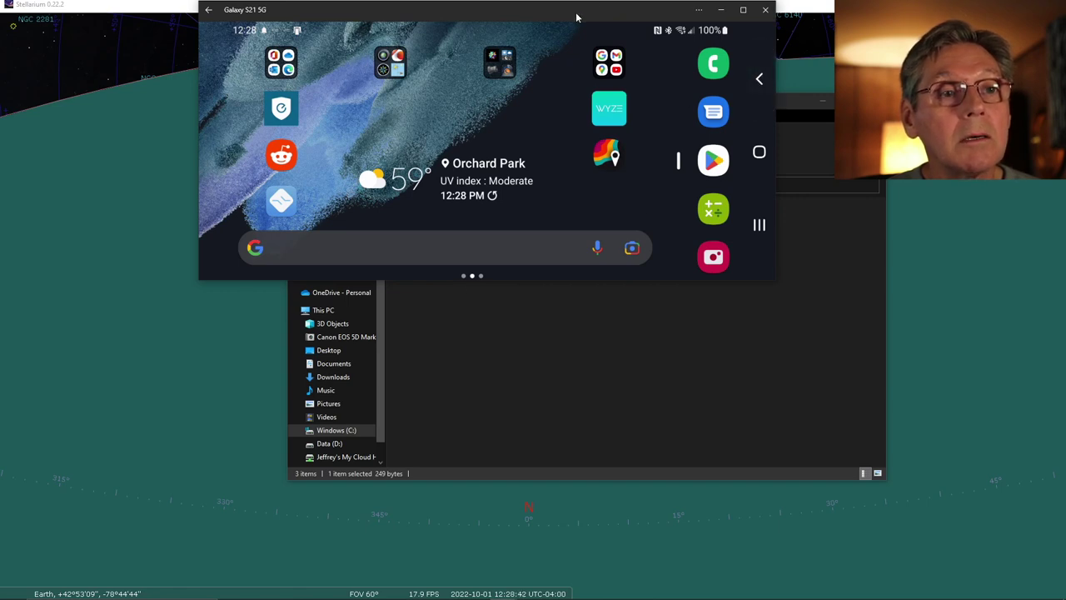
left_click_drag(578, 15, 442, 188)
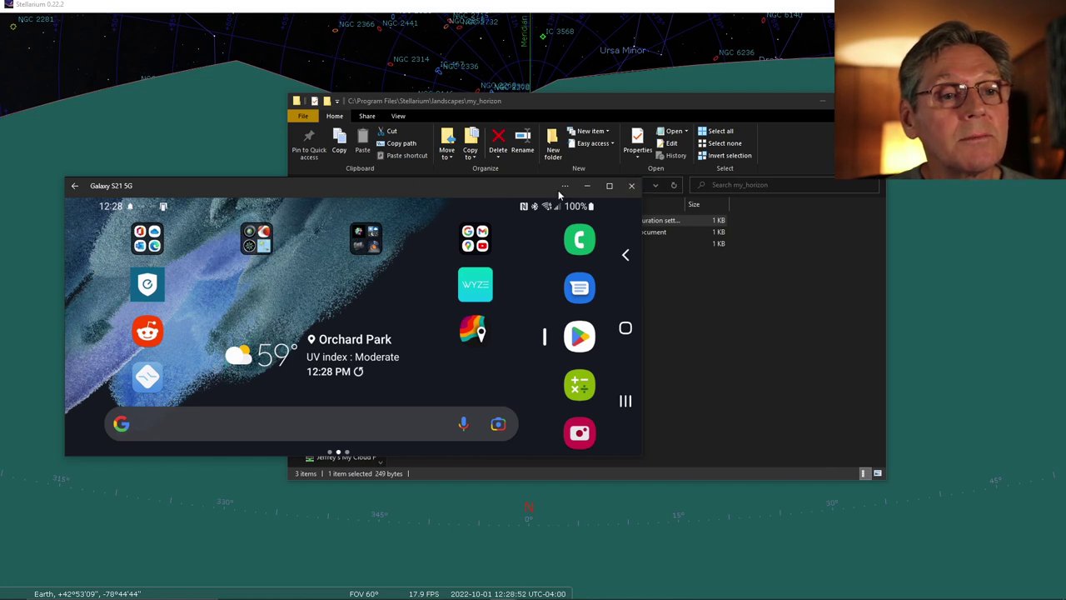
left_click(587, 184)
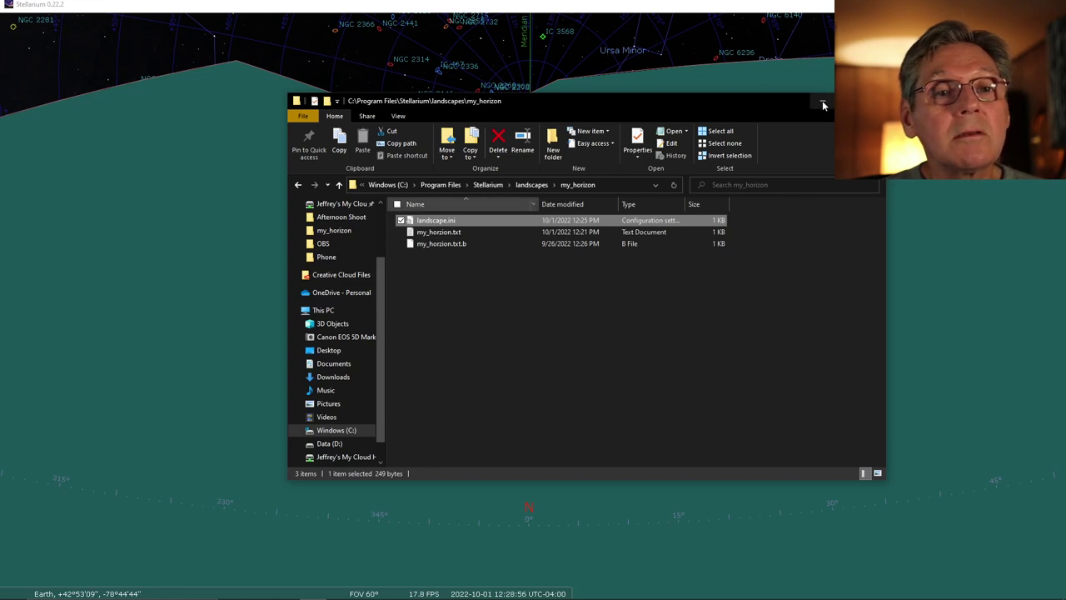
Copy my_horzion.txt and switch to the N.I.N.A. remote desktop in full screen.
left_click(435, 233)
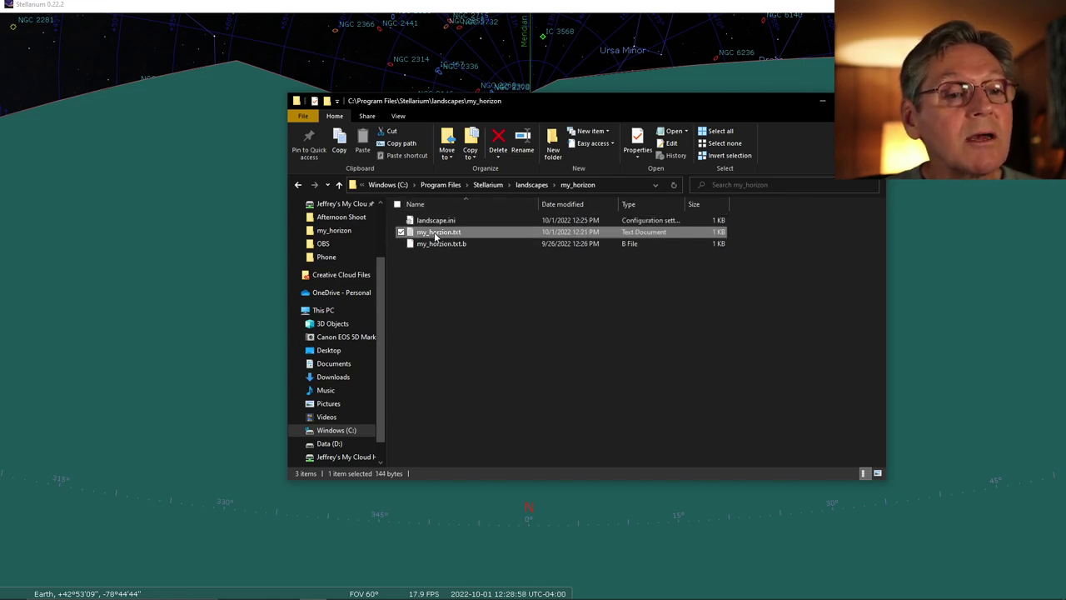
right_click(435, 236)
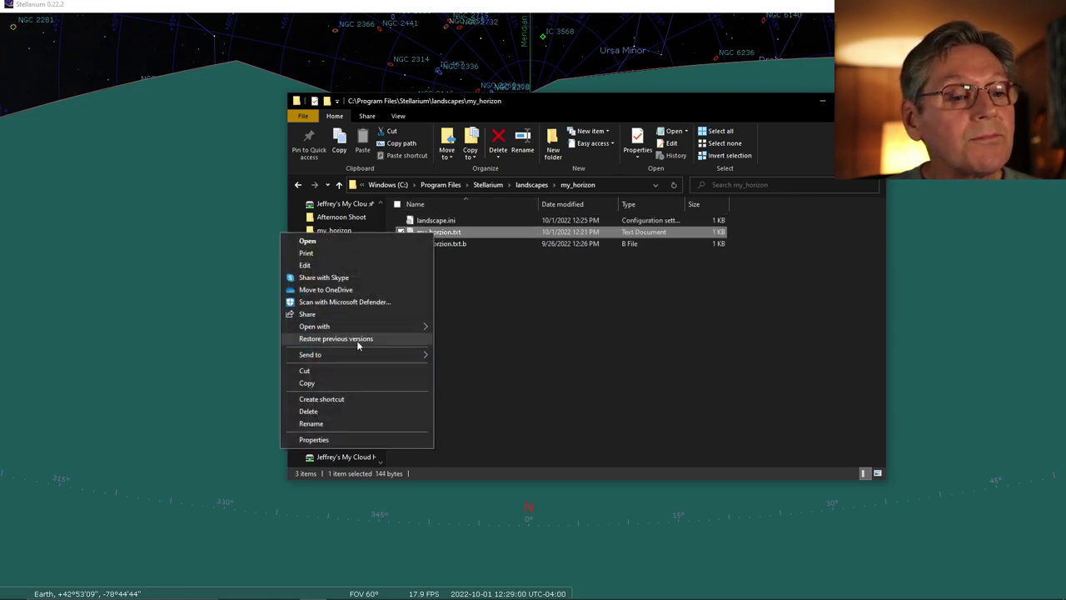
left_click(347, 383)
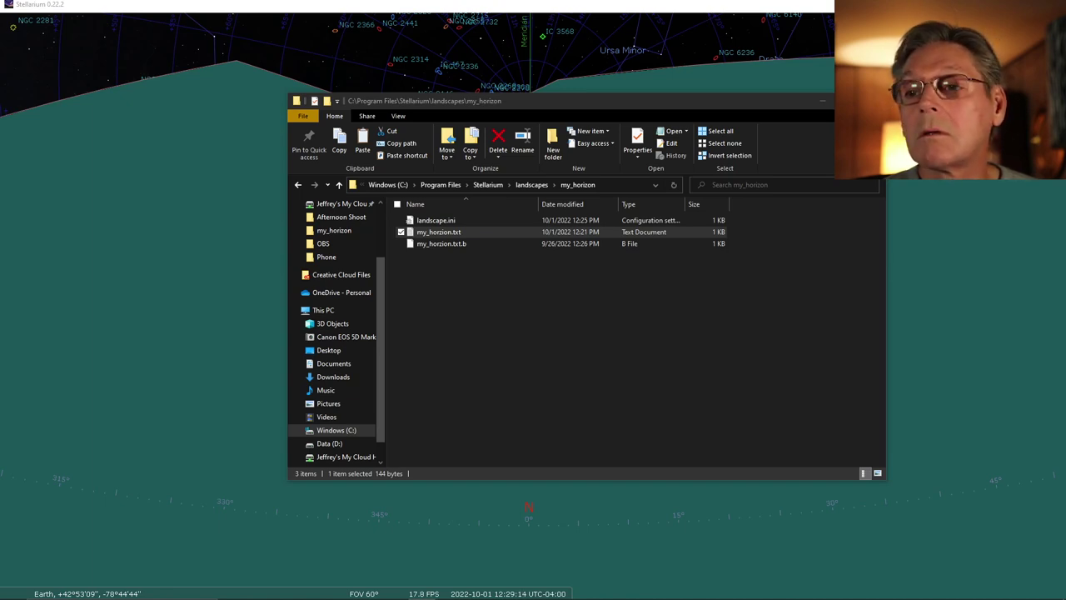
key("ctrl+super+Right")
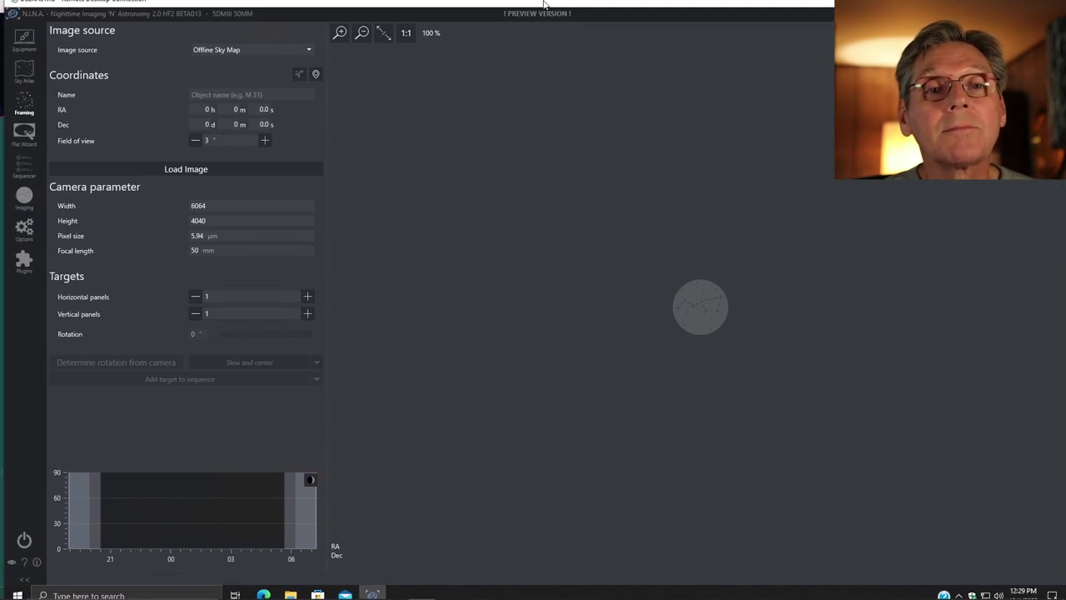
double_click(535, 5)
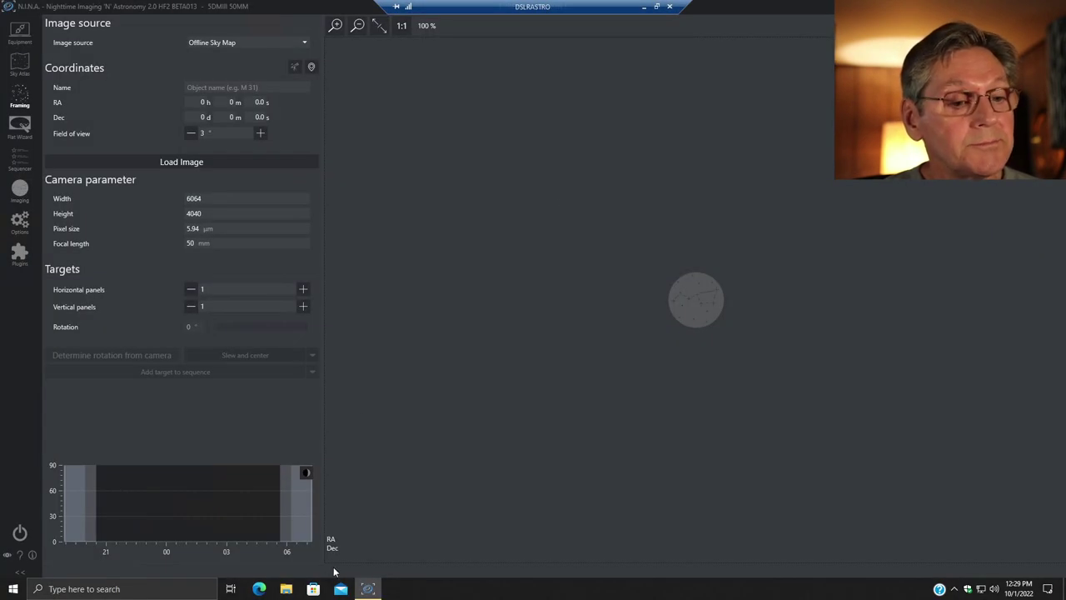
Paste my_horzion.txt into the D:\NINA Data\Horizon folder.
key("super+e")
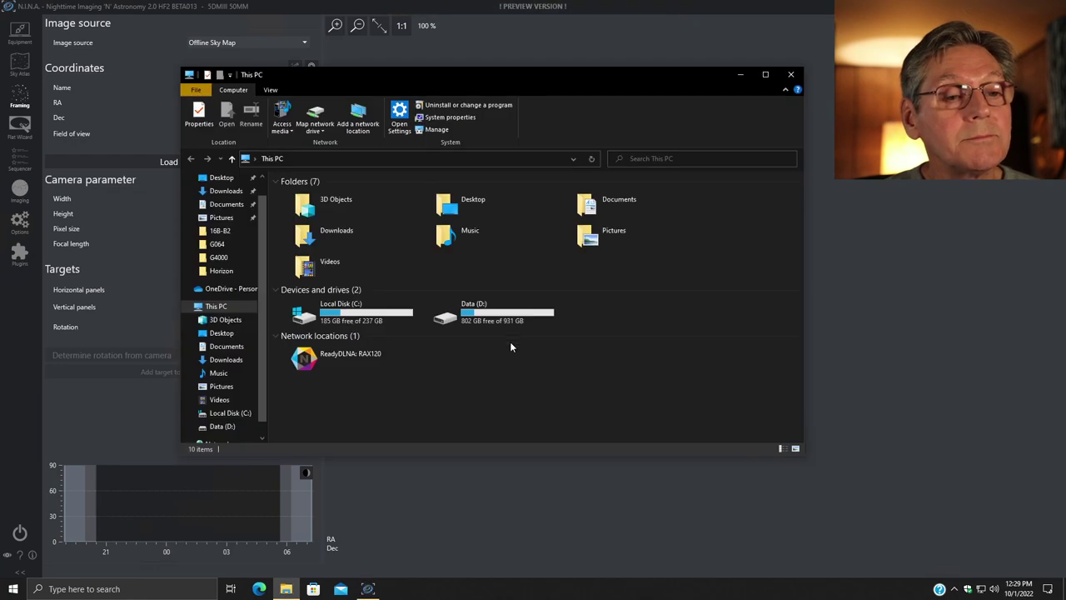
double_click(472, 320)
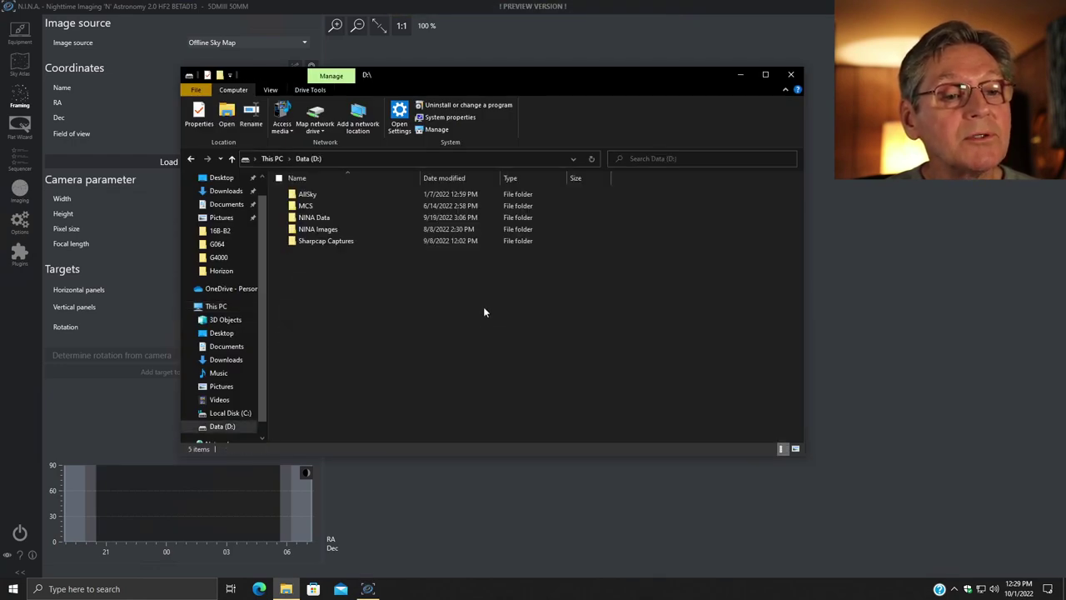
double_click(354, 220)
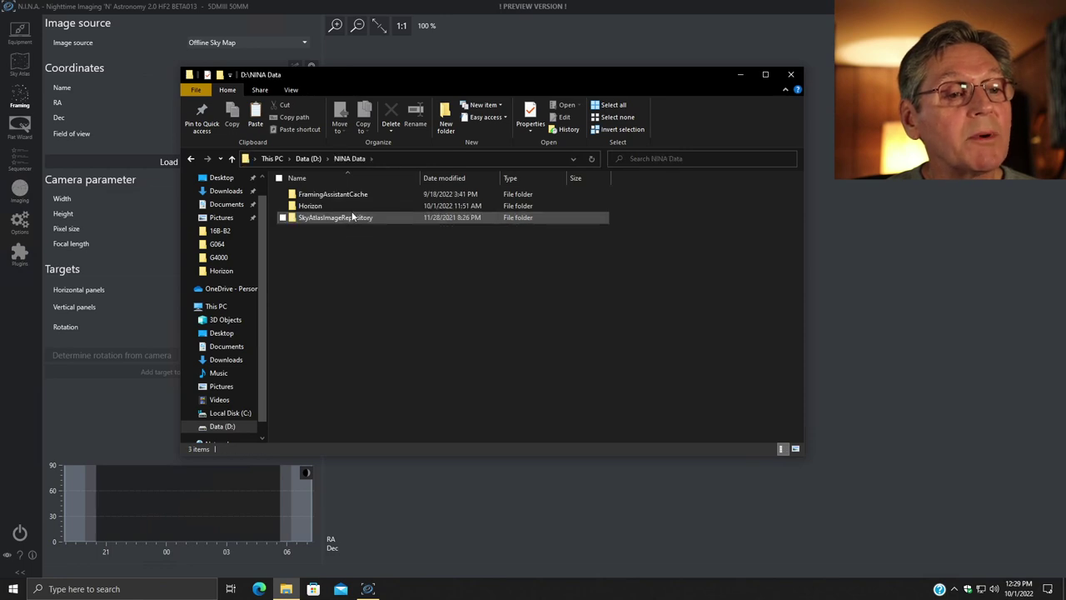
double_click(312, 206)
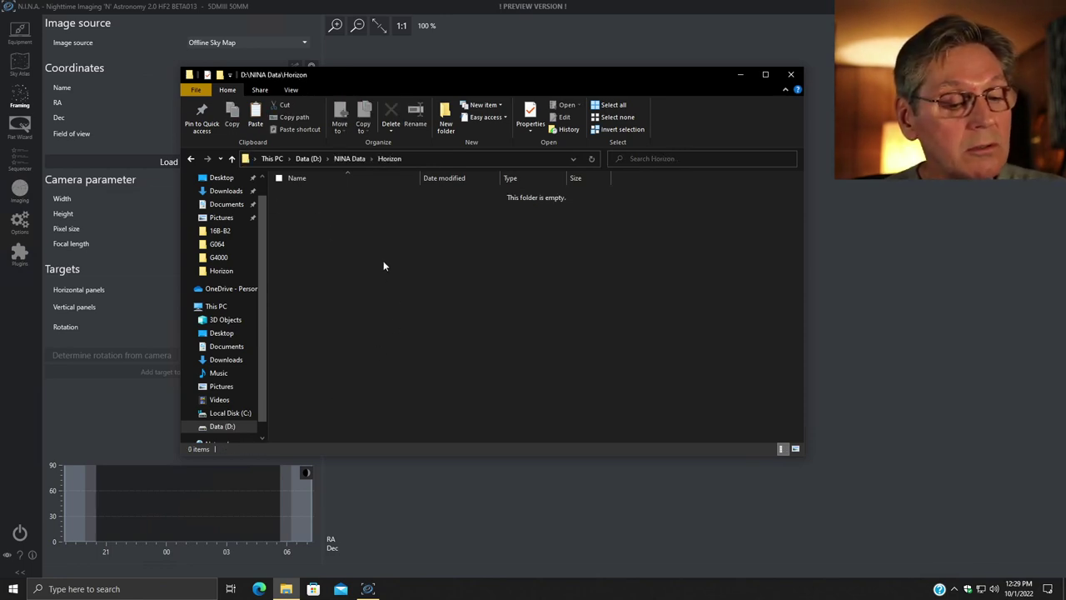
key("ctrl+v")
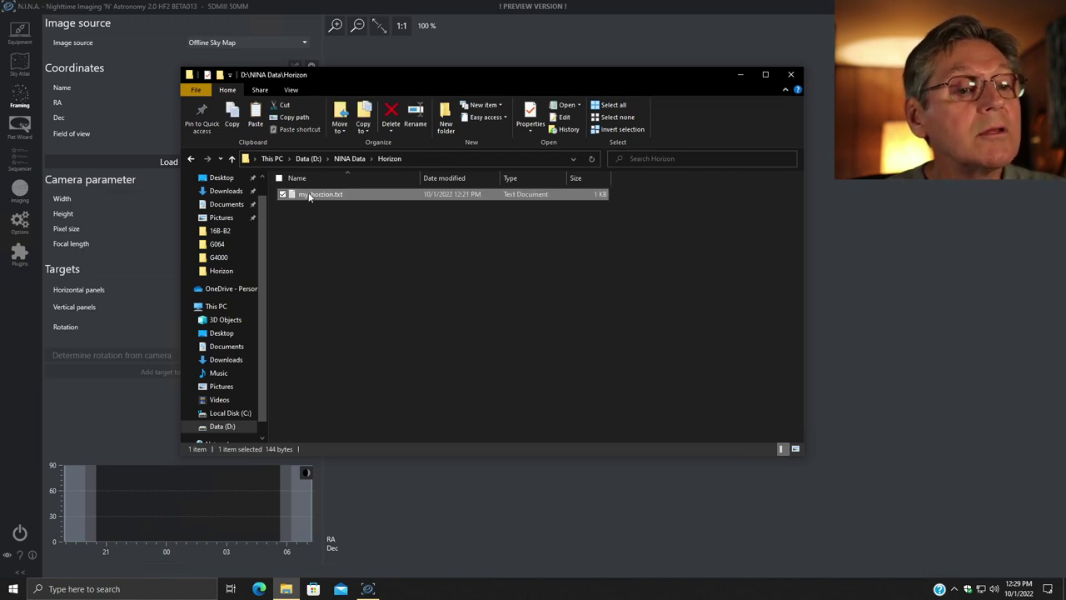
Rename the pasted file to C14_horzion.hzn, accept the extension change, and close Explorer.
left_click(309, 196)
key("Home")
key("shift+Right")
key("shift+Right")
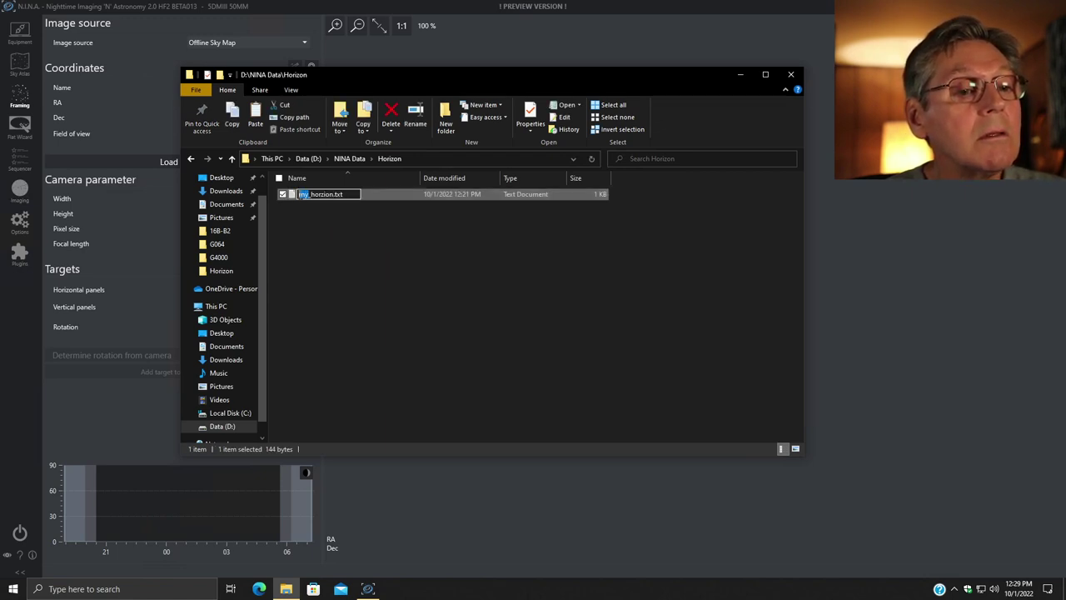
type("C14")
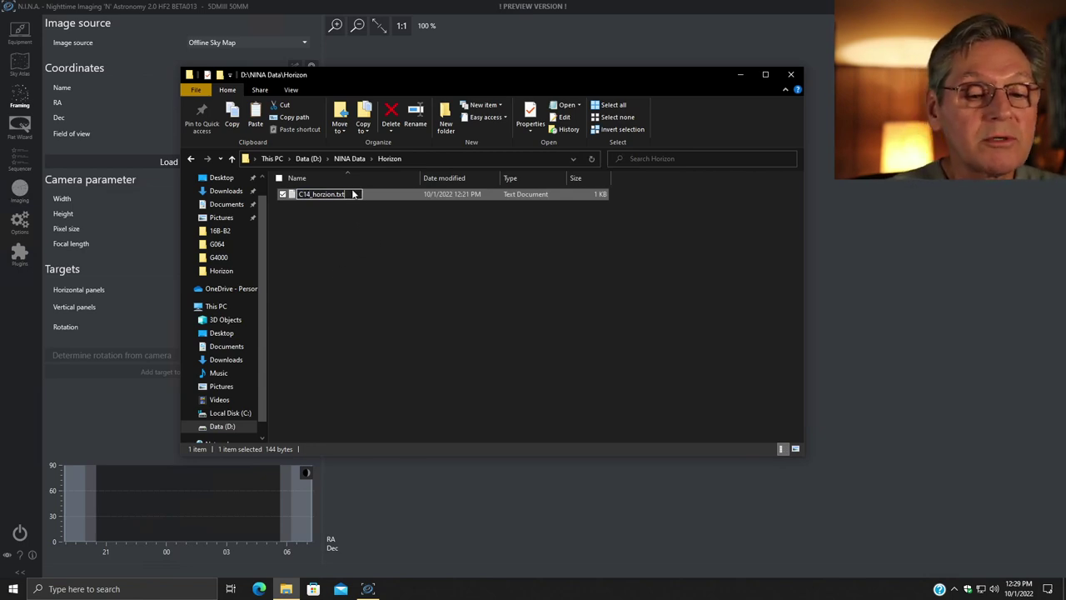
key("BackSpace")
key("BackSpace")
key("BackSpace")
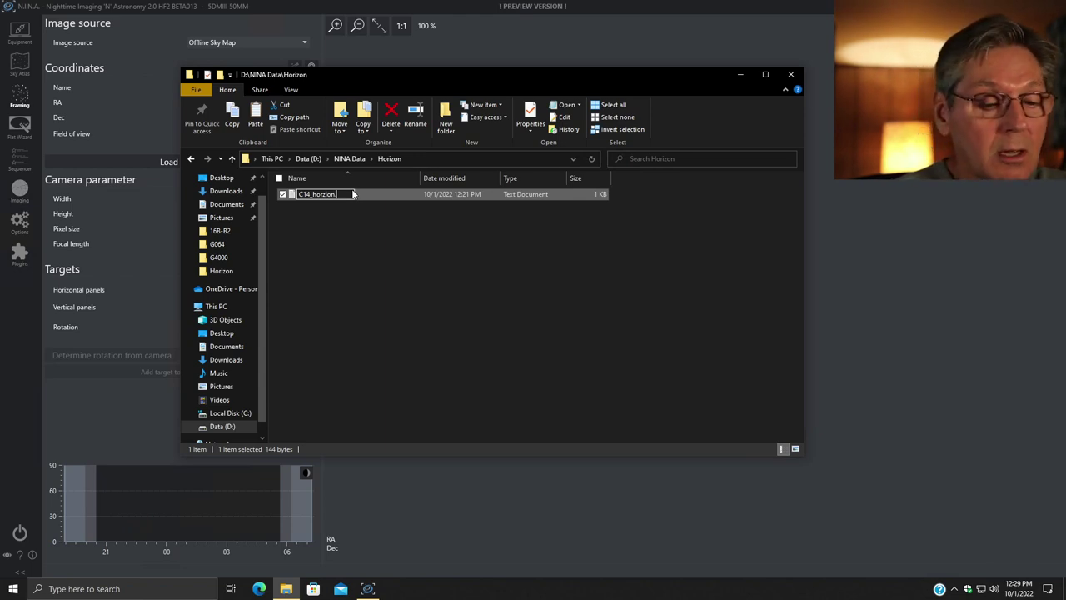
type("hzn")
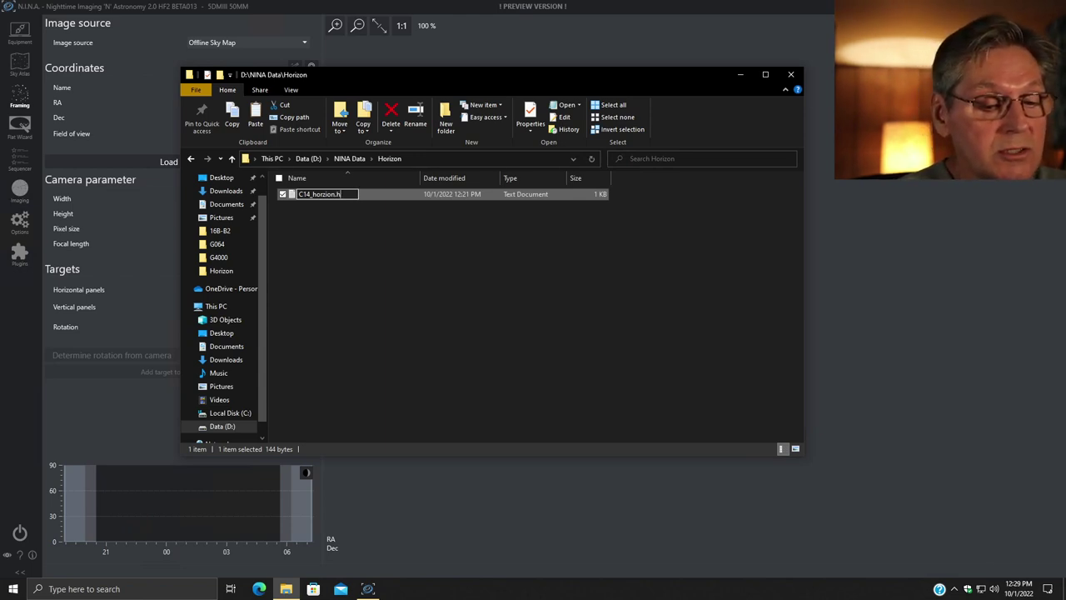
left_click(440, 244)
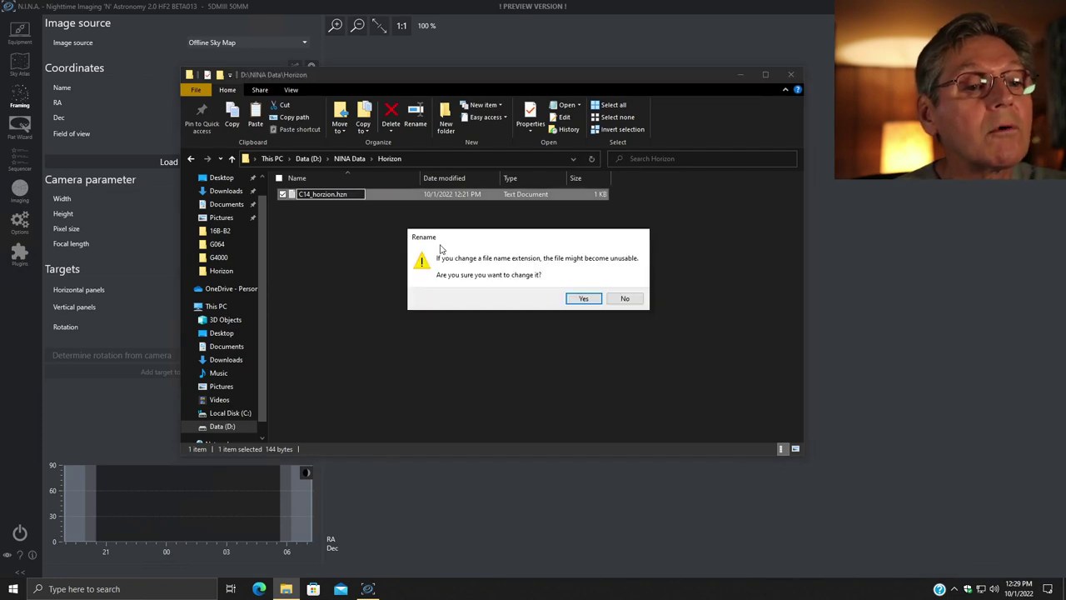
left_click(584, 301)
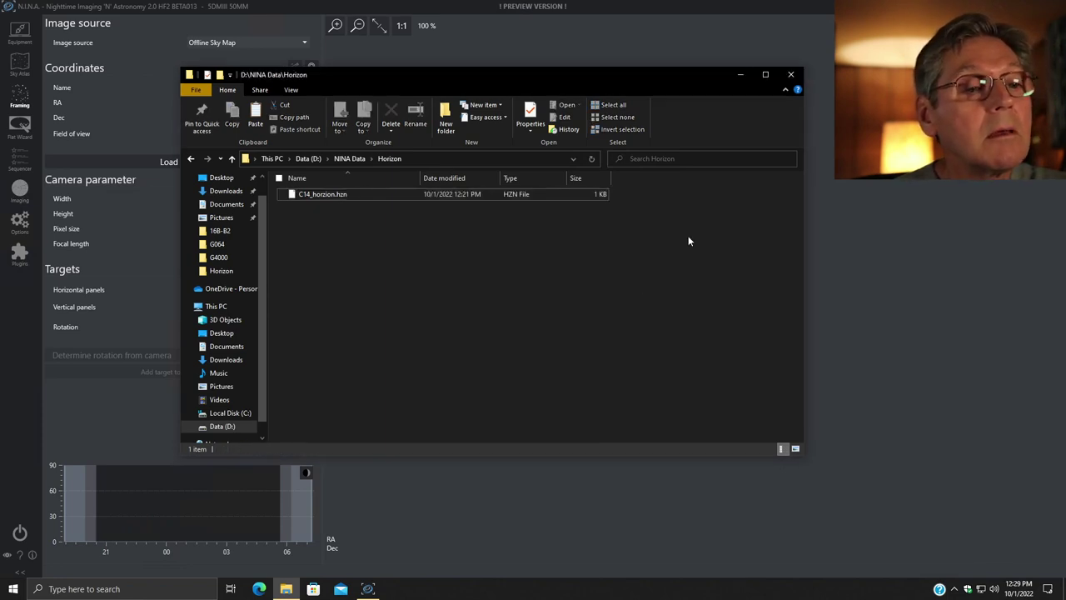
left_click(791, 78)
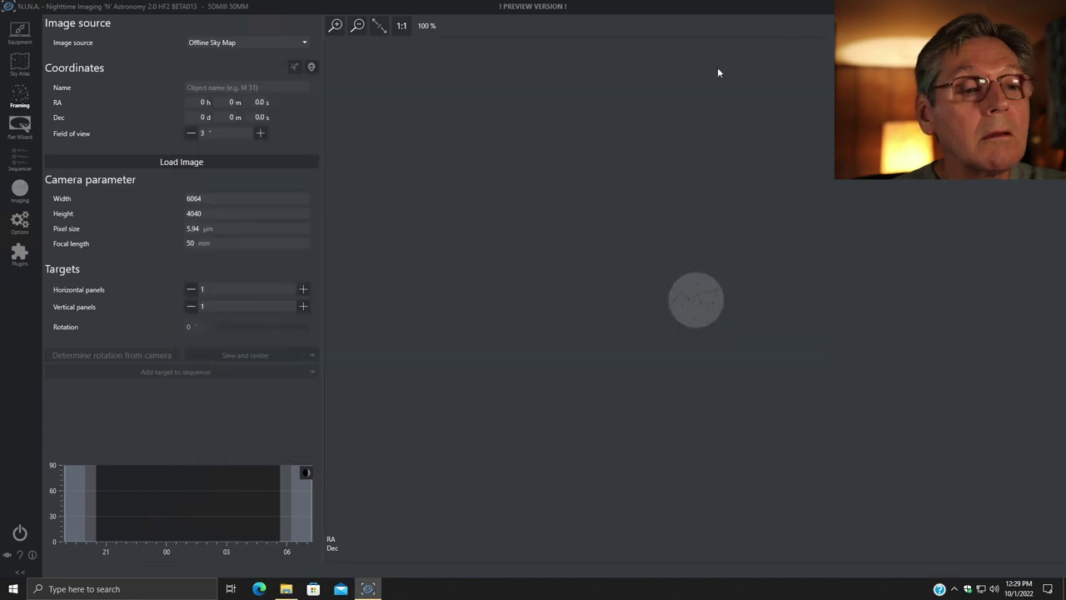
Set N.I.N.A.'s custom horizon to D:\NINA Data\Horizon\C14_horzion.hzn in Options, then open Sky Atlas.
left_click(17, 221)
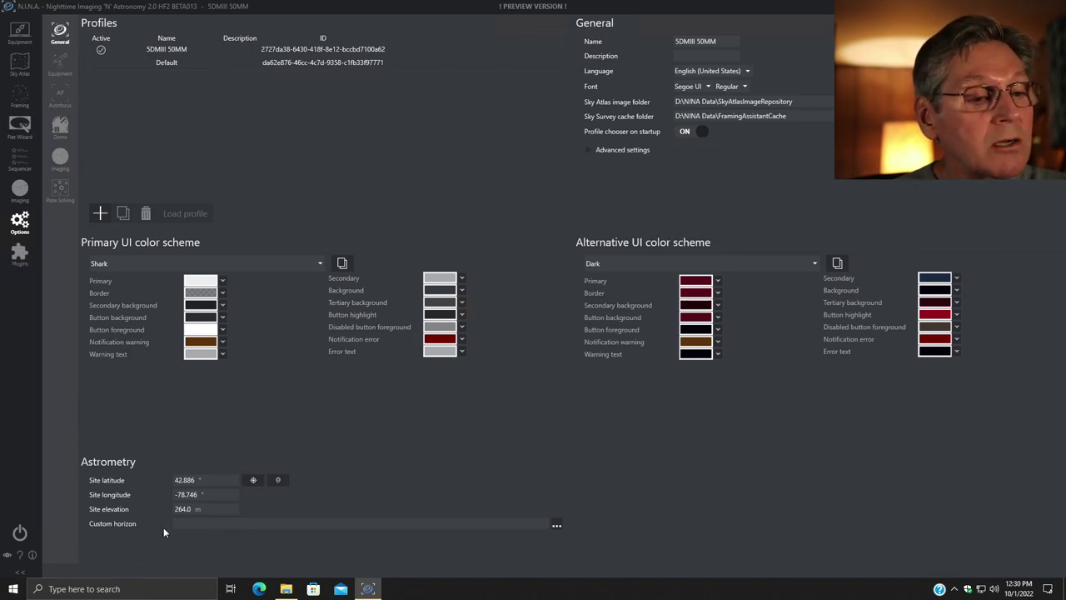
left_click(556, 527)
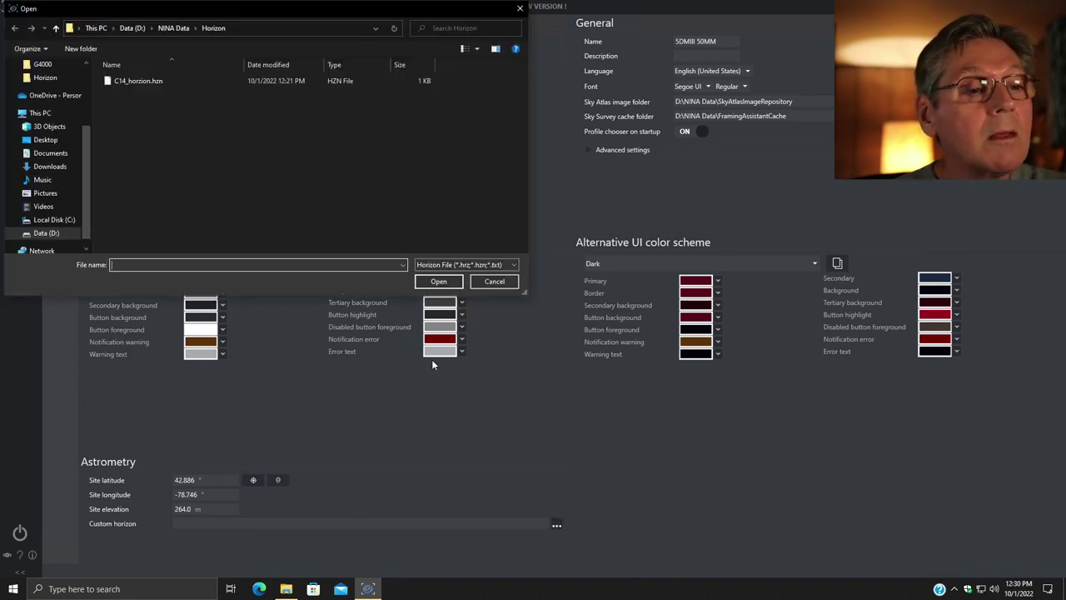
left_click(138, 80)
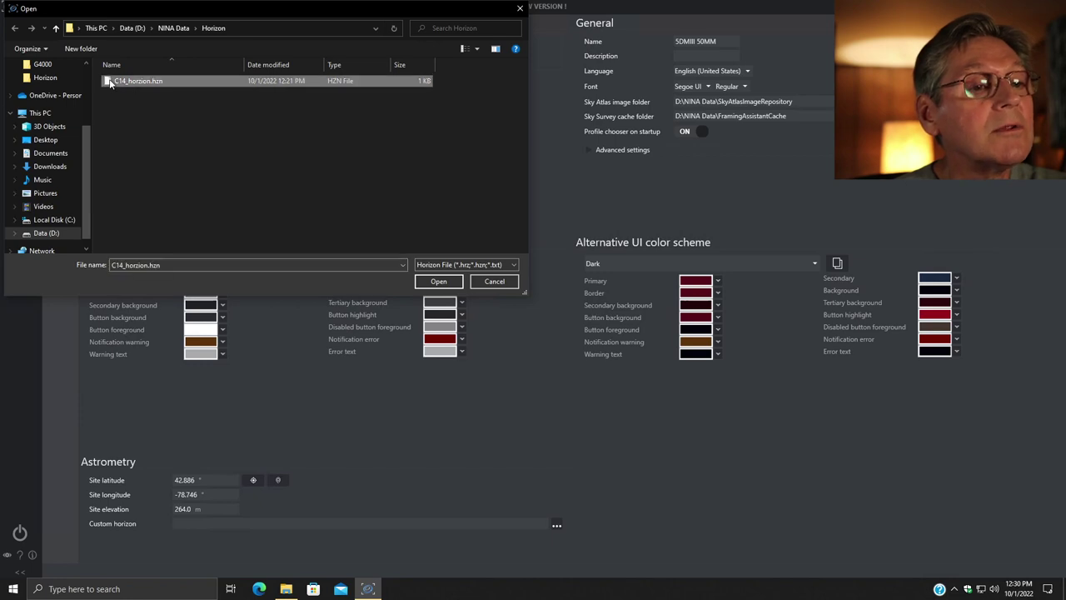
left_click(438, 282)
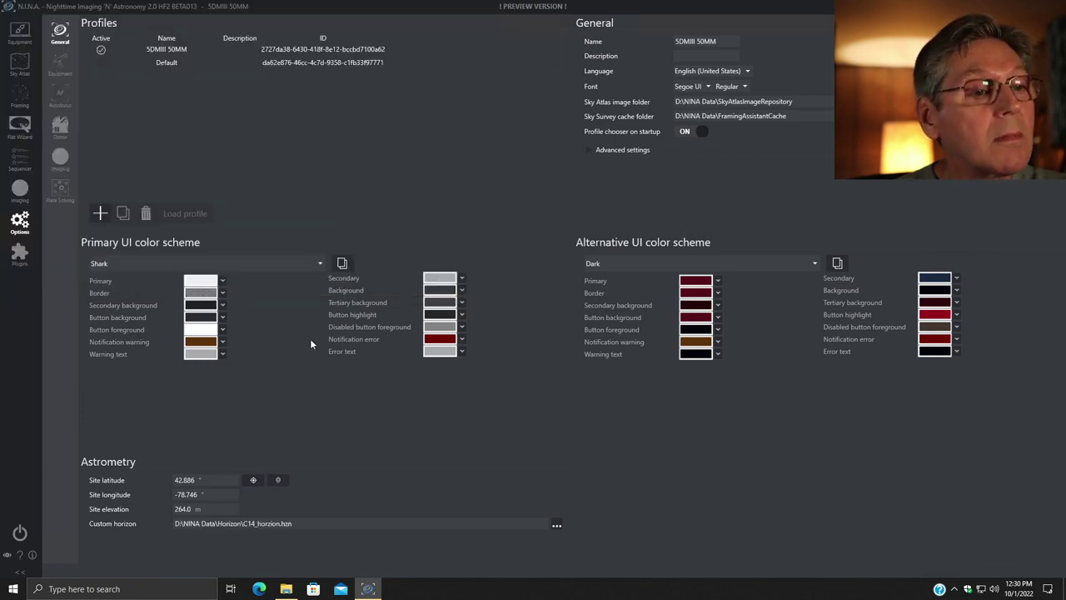
left_click(19, 63)
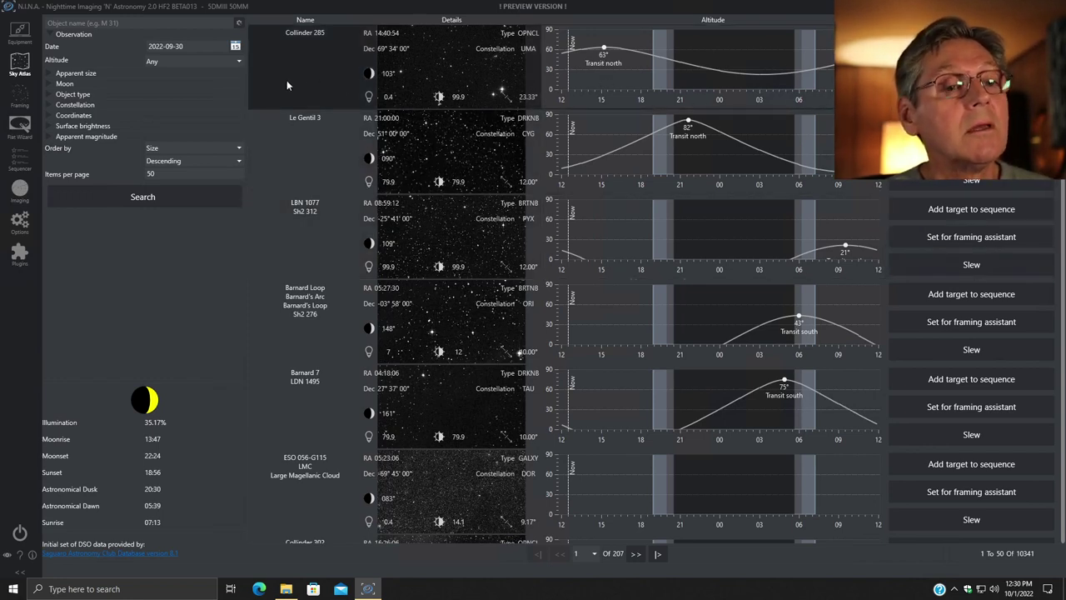
Rerun the Sky Atlas search with the custom horizon, then go to Framing.
left_click(122, 197)
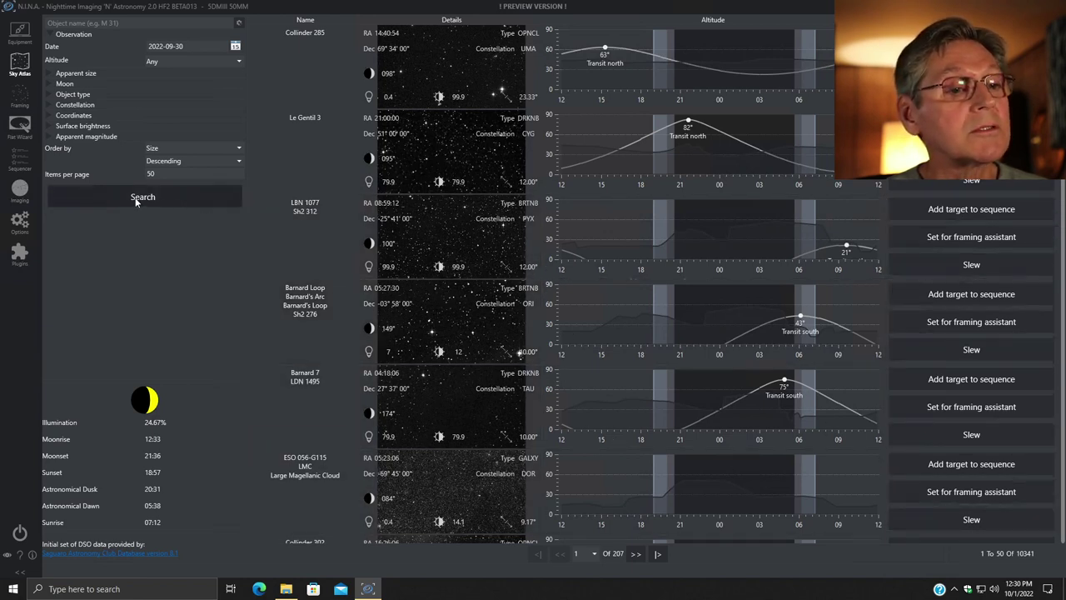
left_click(18, 97)
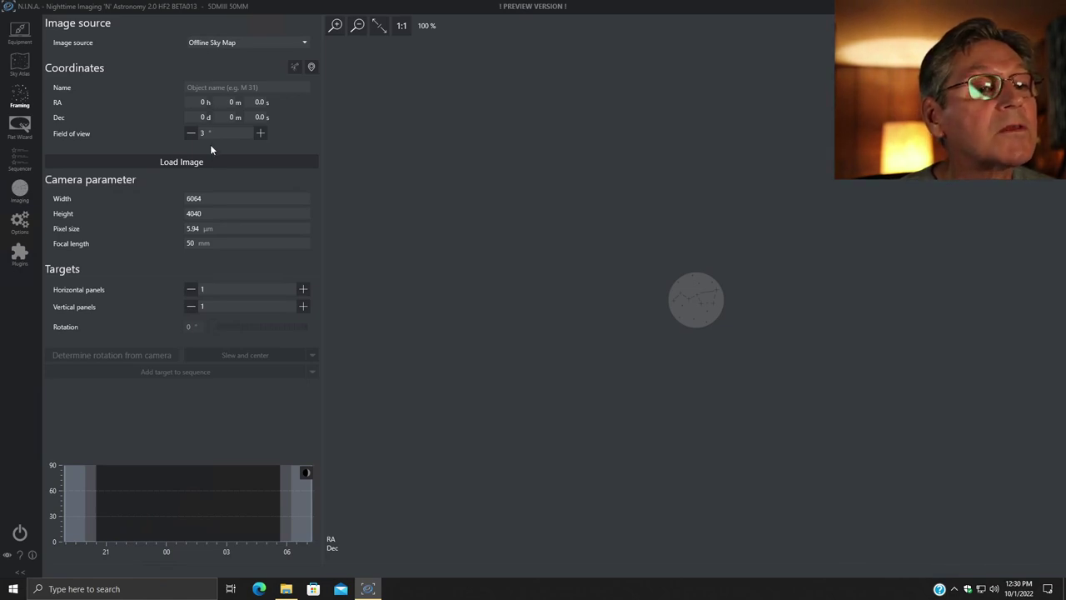
Load the Framing sky map for m31.
left_click(232, 85)
type("m")
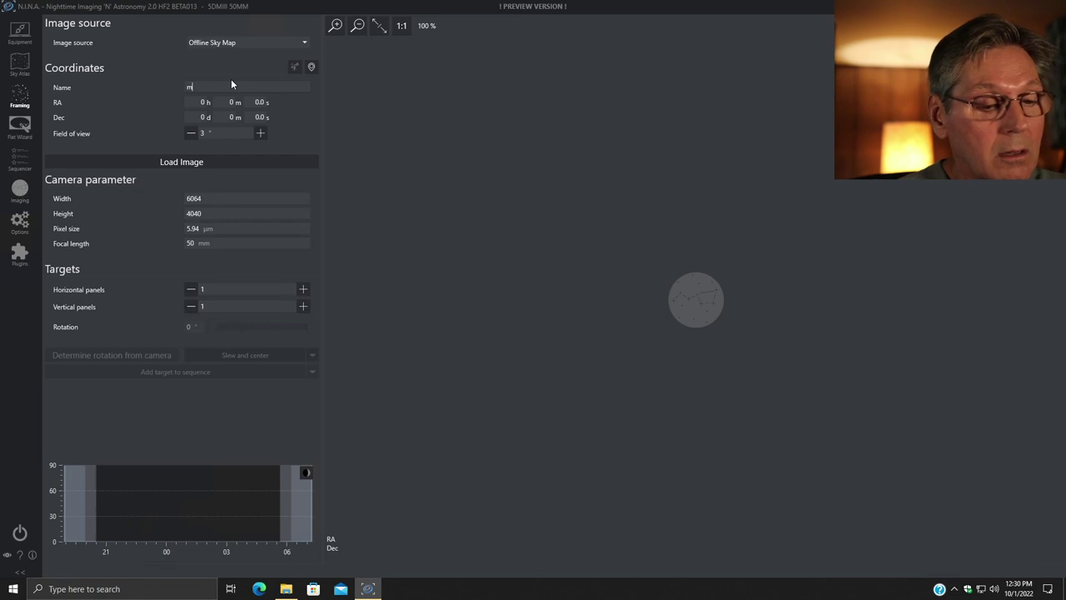
type("31")
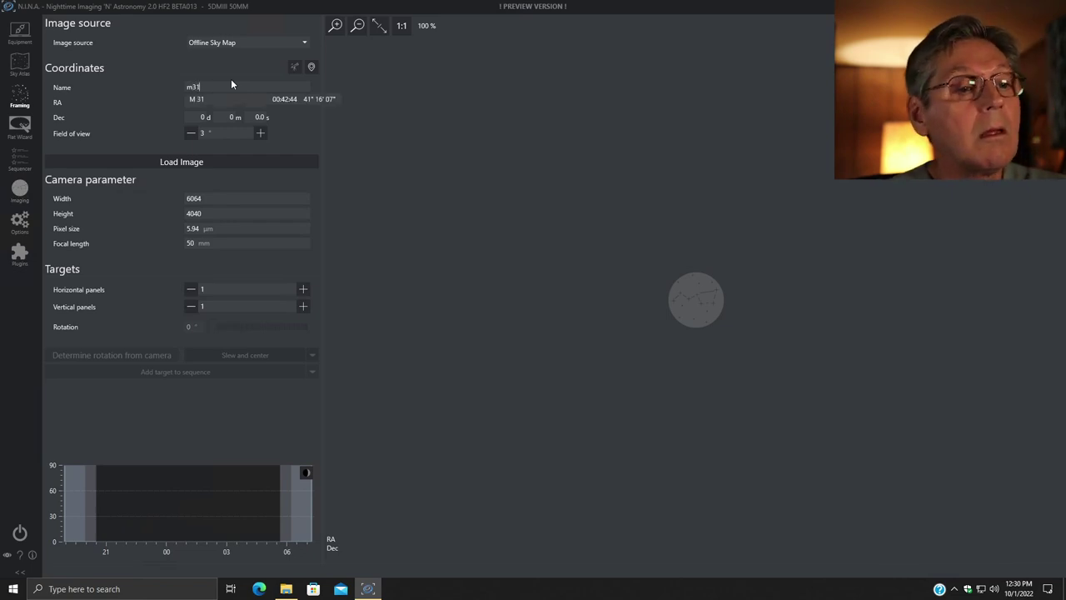
left_click(205, 158)
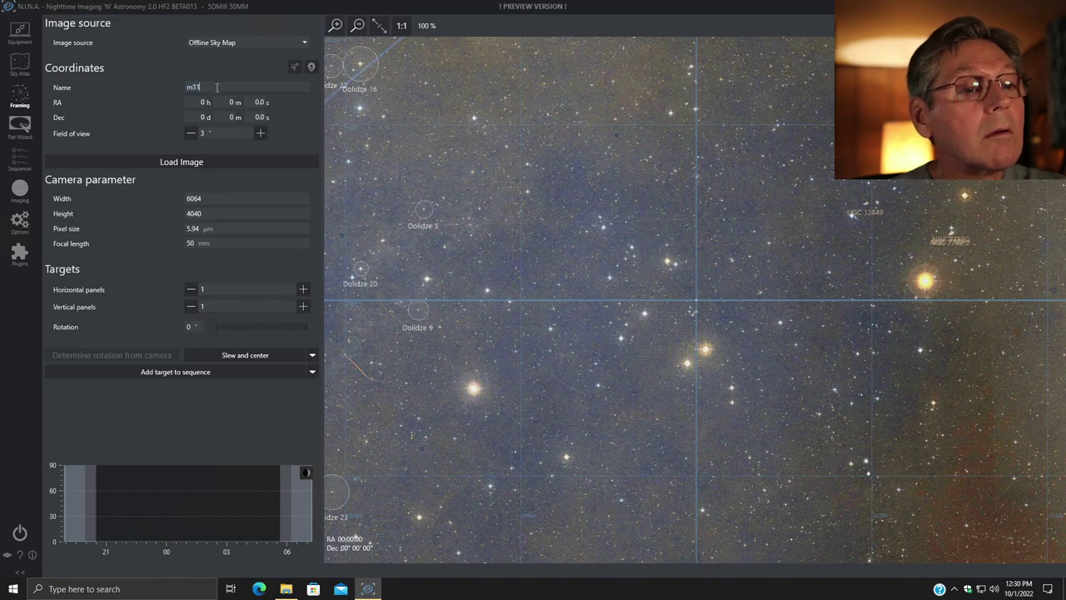
Load the Bubble Nebula sky map and bring up the options for adding it to a sequence.
type("Bu")
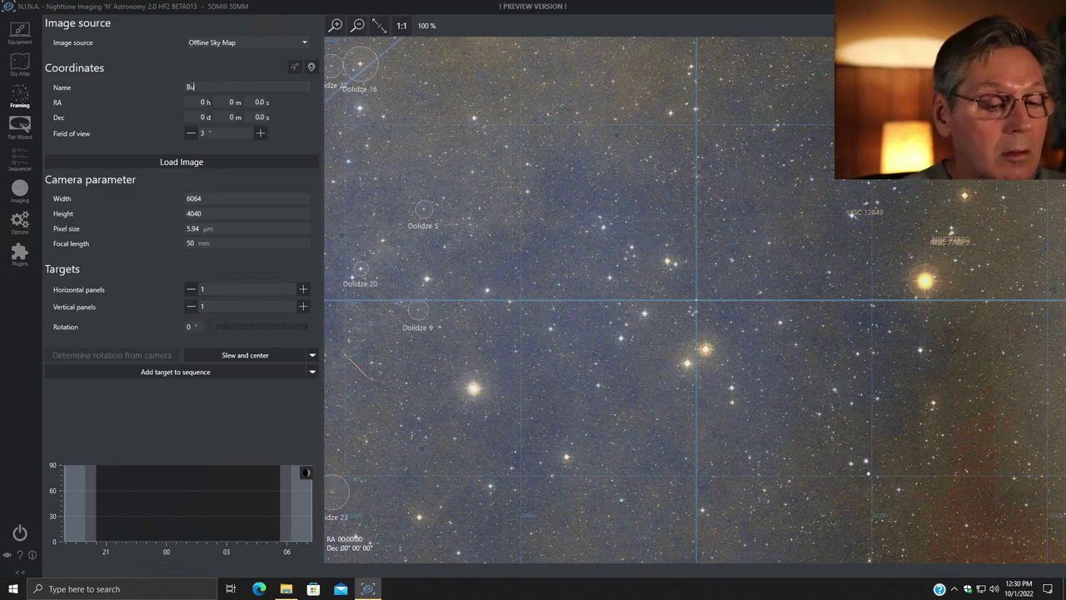
type("bble Ne")
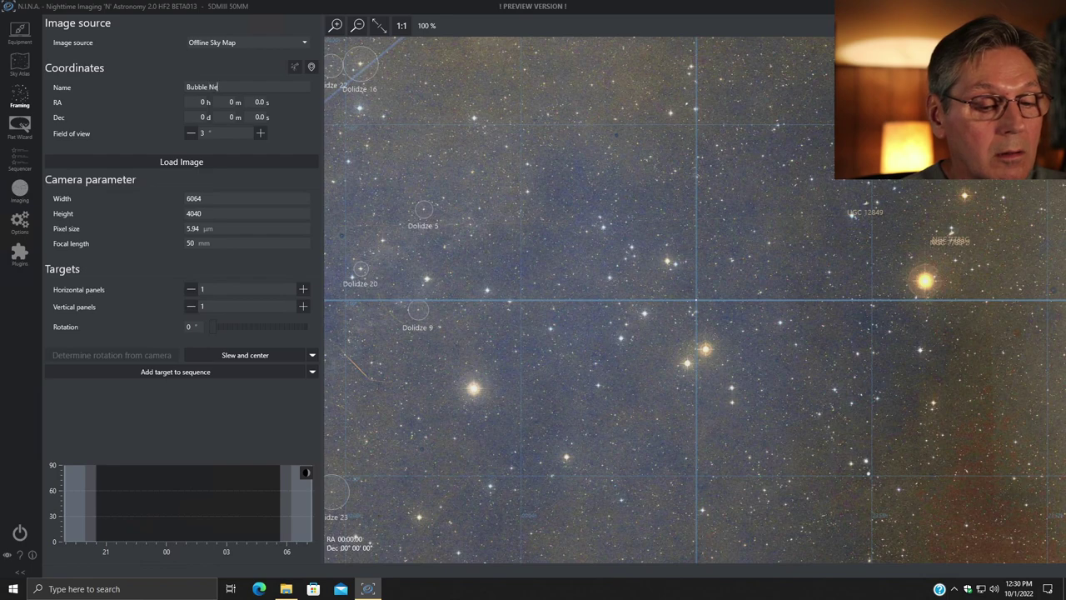
type("bula")
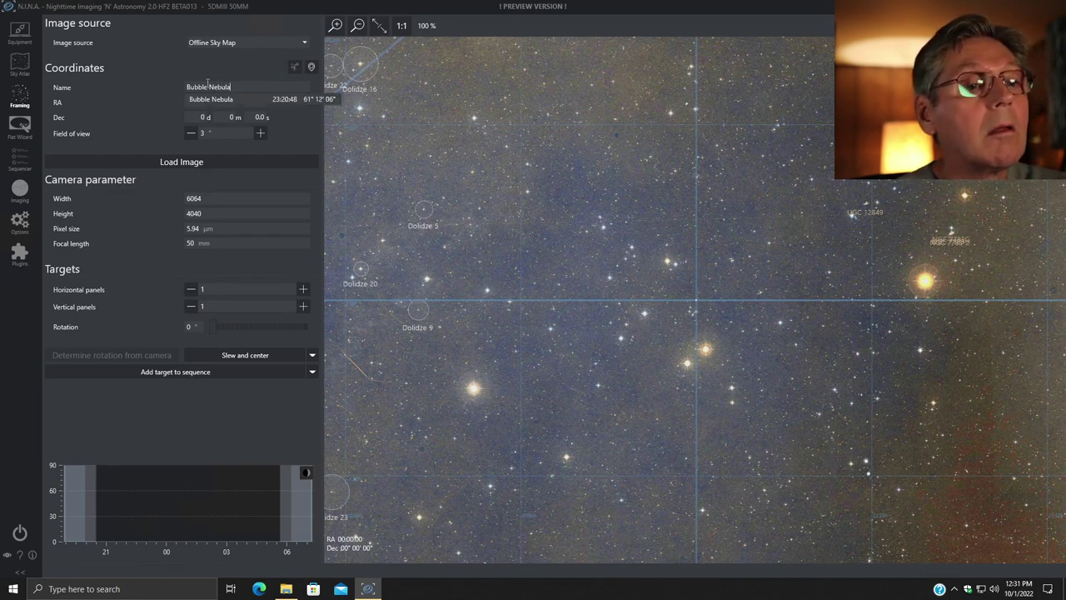
left_click(210, 101)
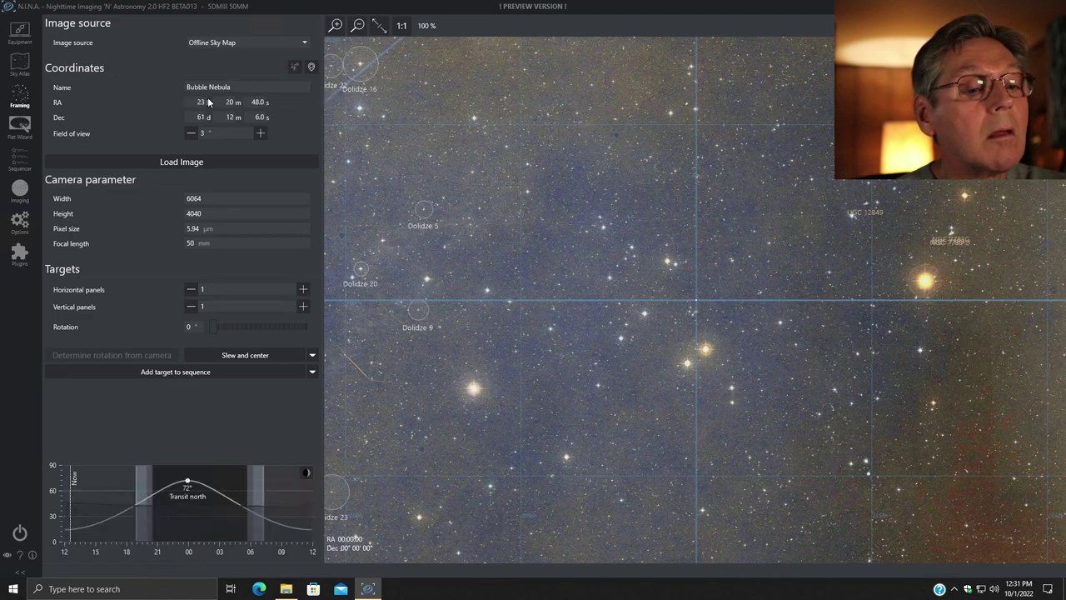
left_click(182, 161)
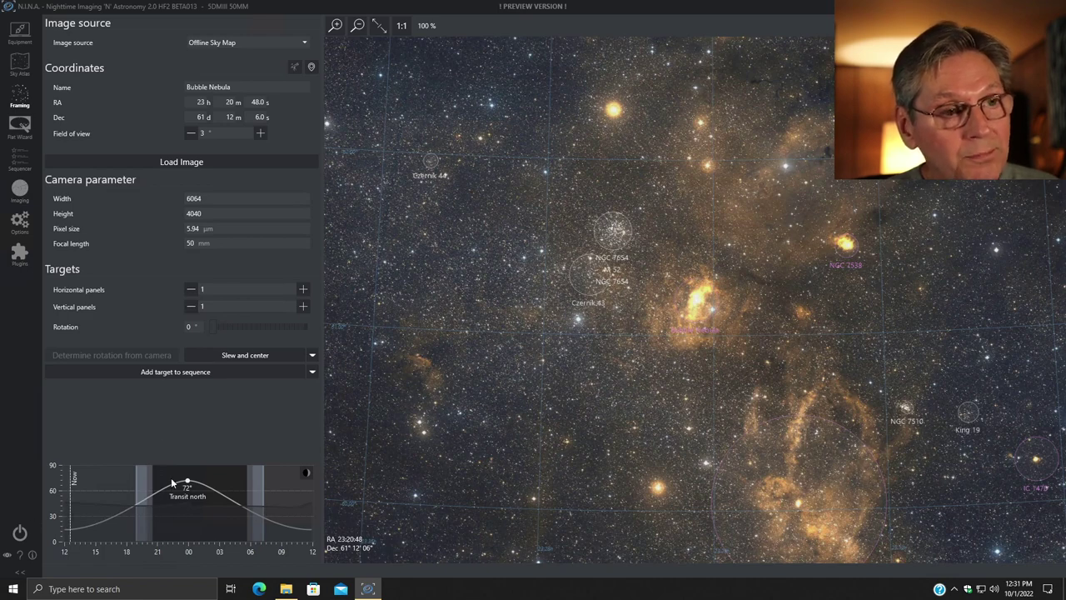
left_click(234, 372)
Send the Bubble Nebula to the Simple Sequencer, then go back to the Sky Atlas target list.
left_click(248, 375)
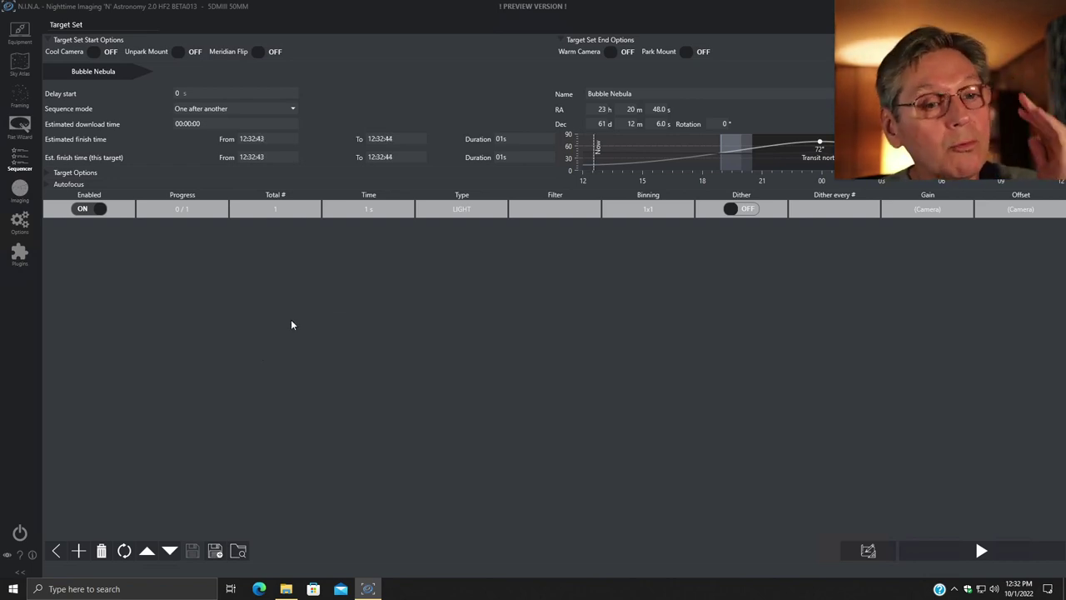
left_click(20, 65)
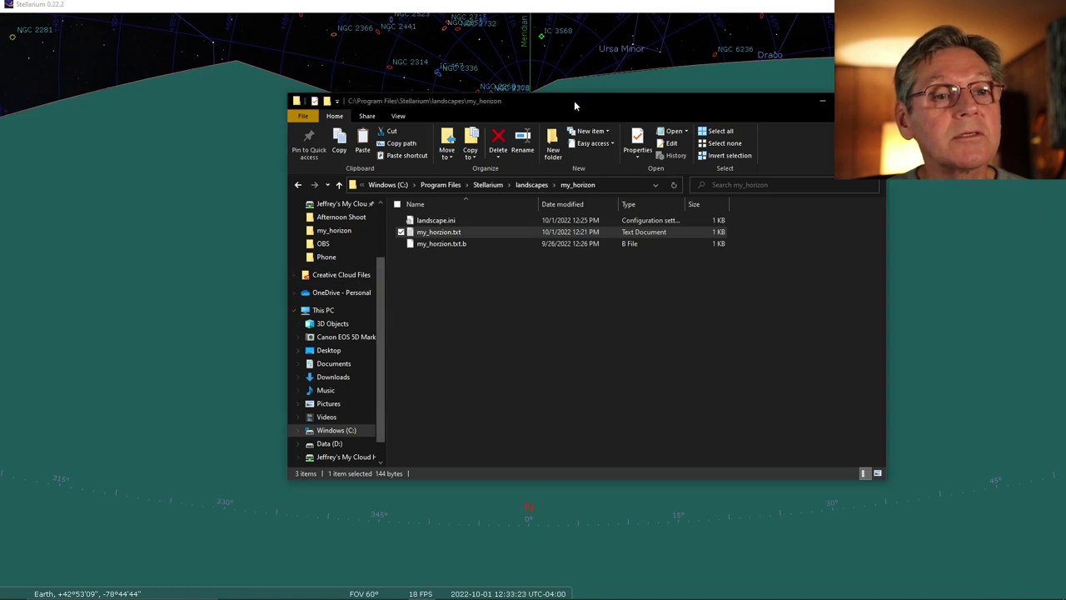
Move the my_horizon Explorer window down so Stellarium's jagged My Horizon ground is visible.
left_click_drag(574, 100, 512, 225)
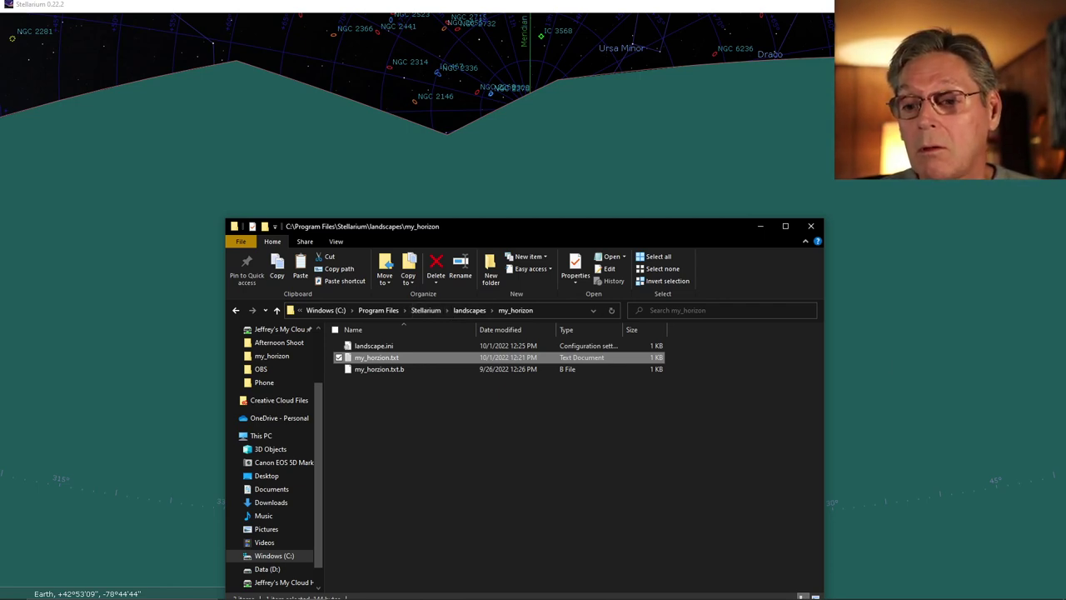
key("Return")
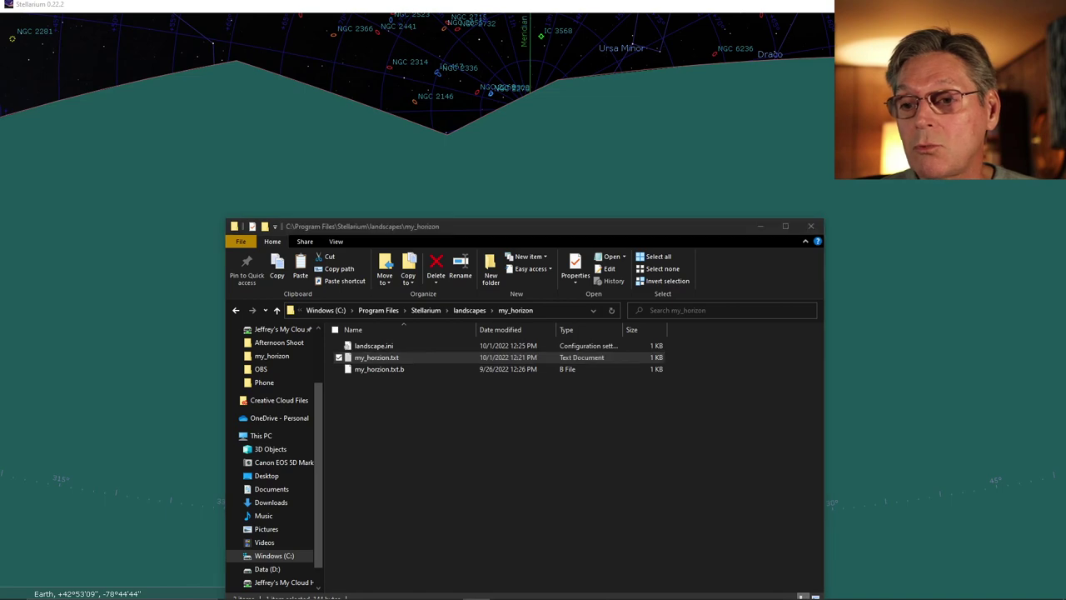